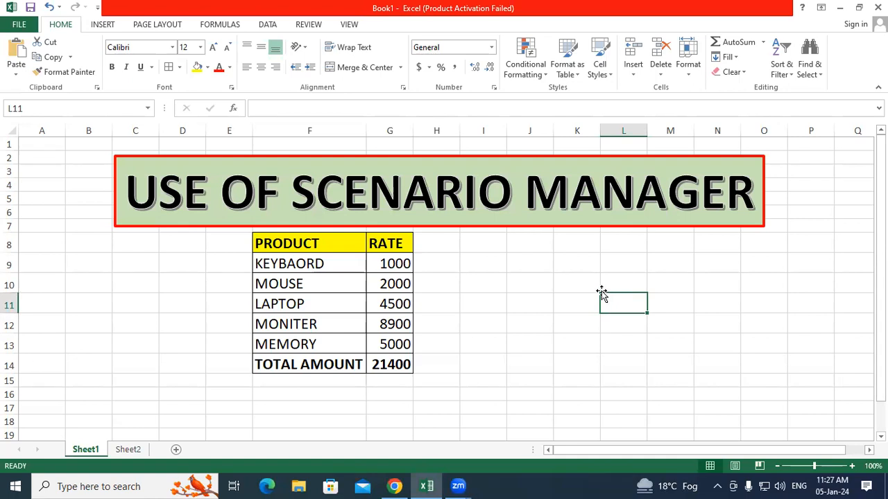
# Step: Review the total's SUM formula and the rates: KEYBAORD 1000, MOUSE 2000, LAPTOP 4500, MONITER 8900, MEMORY 5000
pyautogui.click(516, 60)
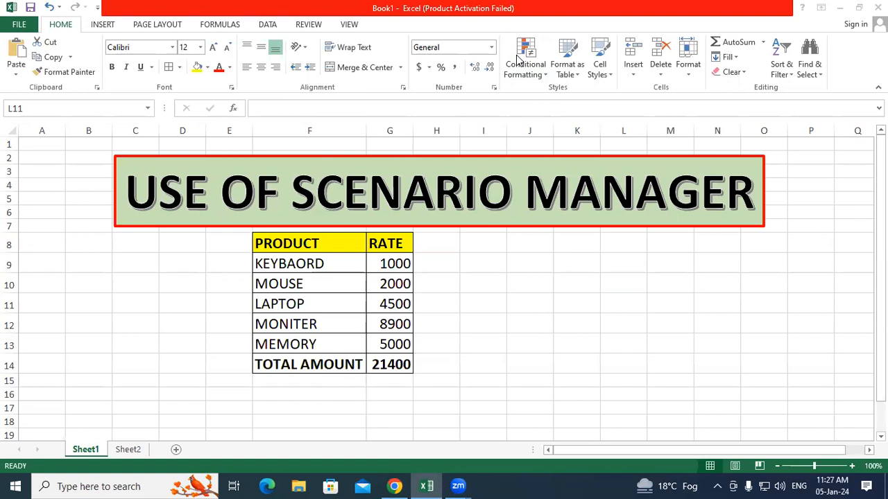
pyautogui.click(582, 319)
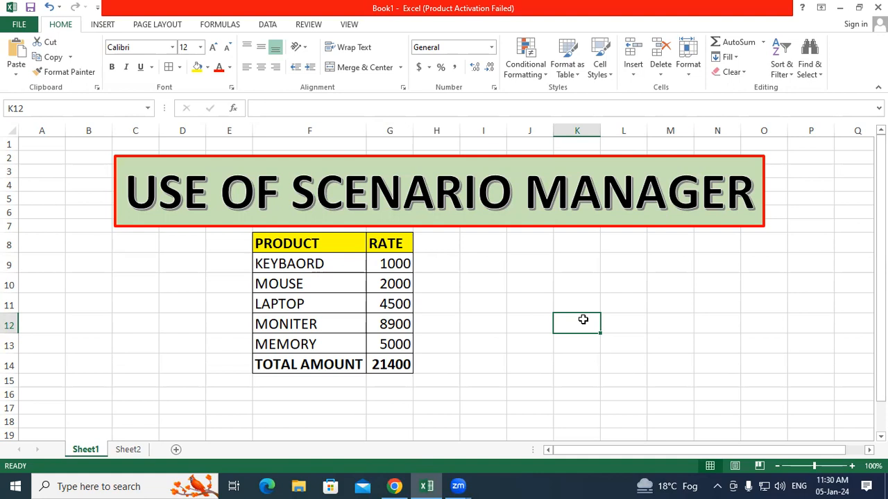
pyautogui.click(489, 400)
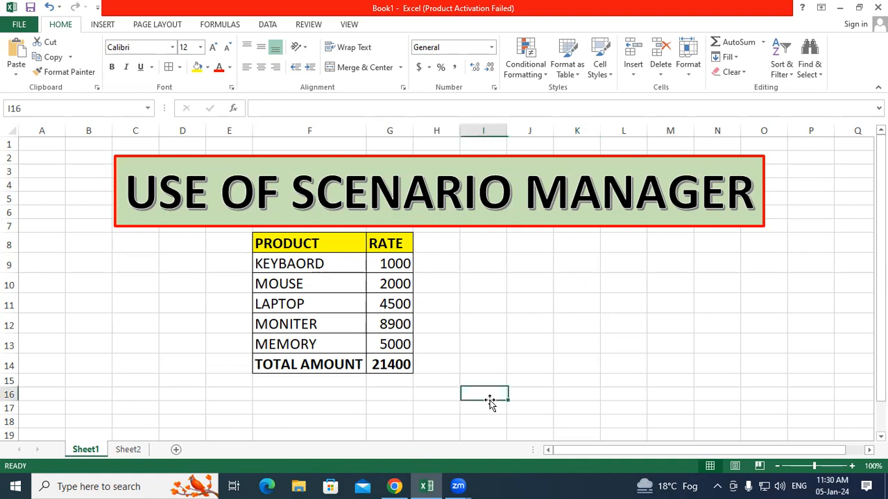
pyautogui.click(406, 362)
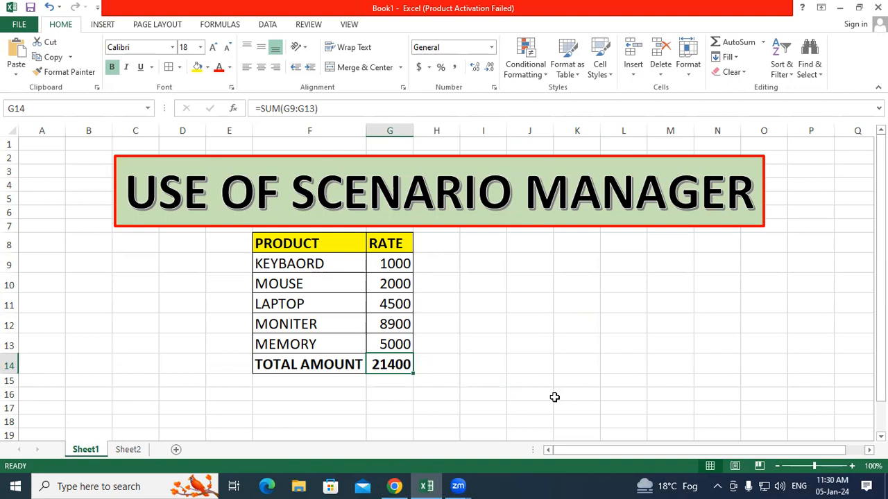
pyautogui.click(326, 267)
pyautogui.click(384, 269)
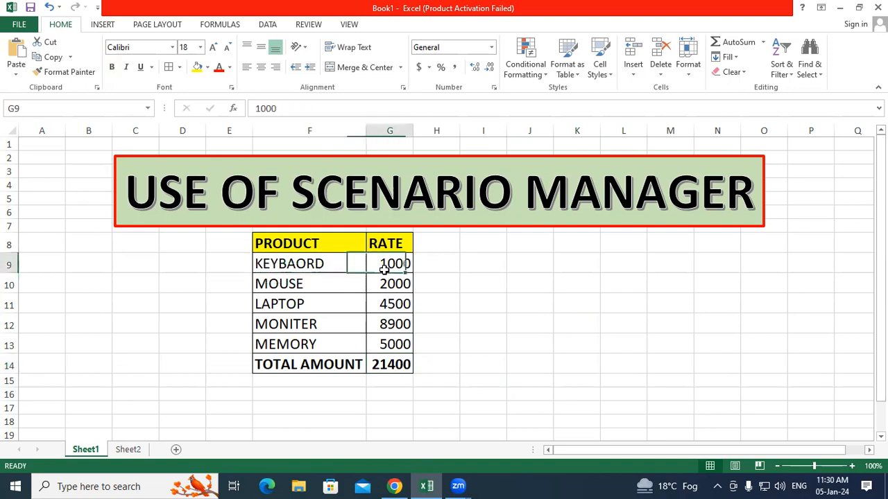
pyautogui.click(346, 279)
pyautogui.click(395, 288)
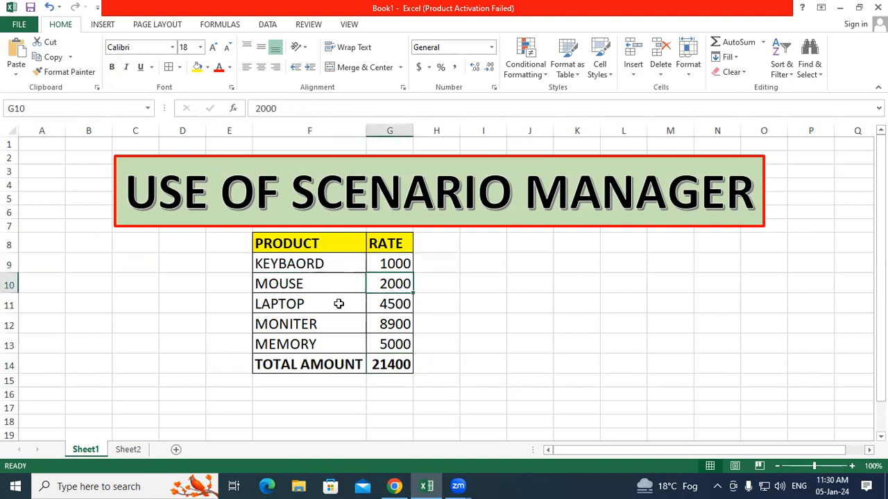
pyautogui.click(317, 305)
pyautogui.click(394, 303)
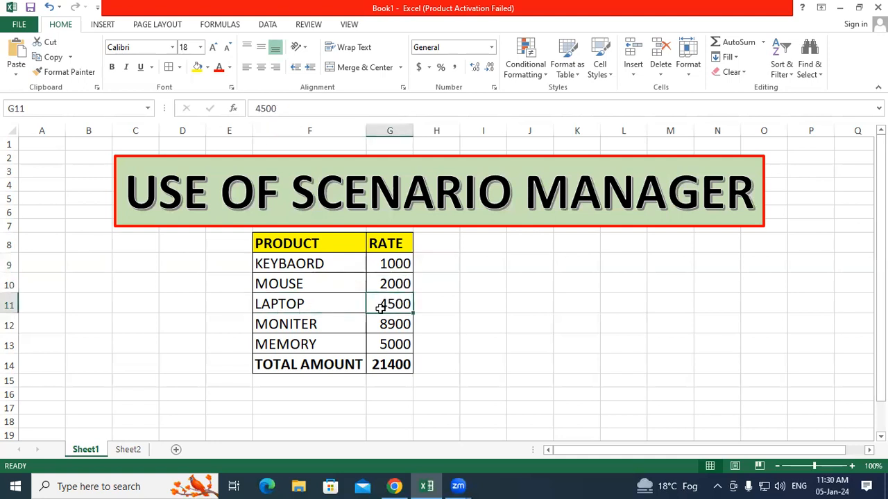
pyautogui.click(324, 322)
pyautogui.click(400, 319)
pyautogui.click(346, 339)
pyautogui.click(396, 344)
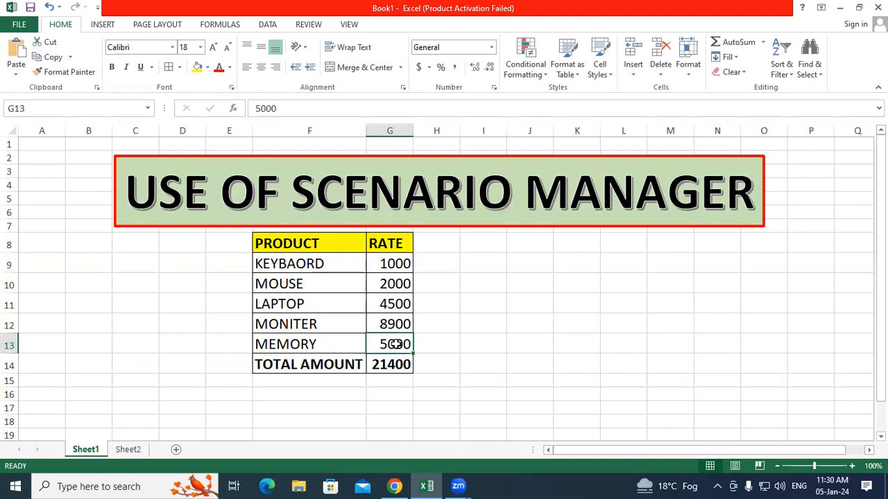
# Step: Try several selections of the product and rate table and recheck the total's SUM formula
pyautogui.click(492, 338)
pyautogui.moveTo(302, 247); pyautogui.dragTo(404, 363)
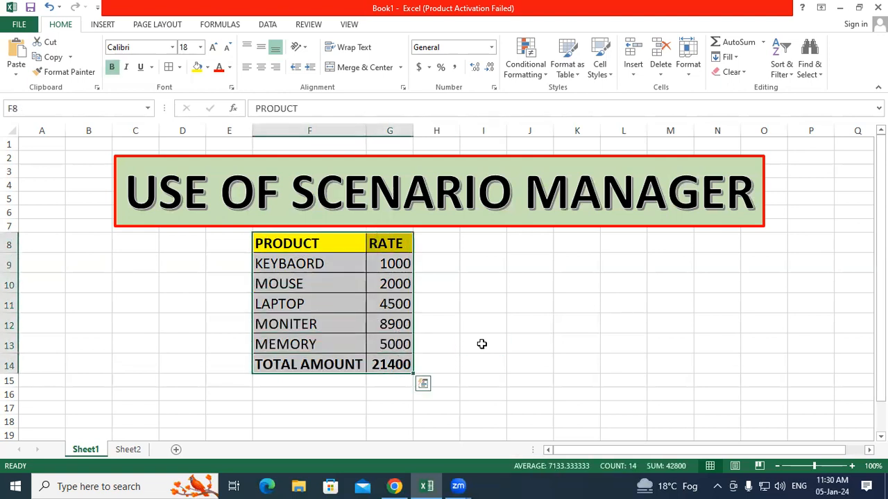
pyautogui.click(481, 344)
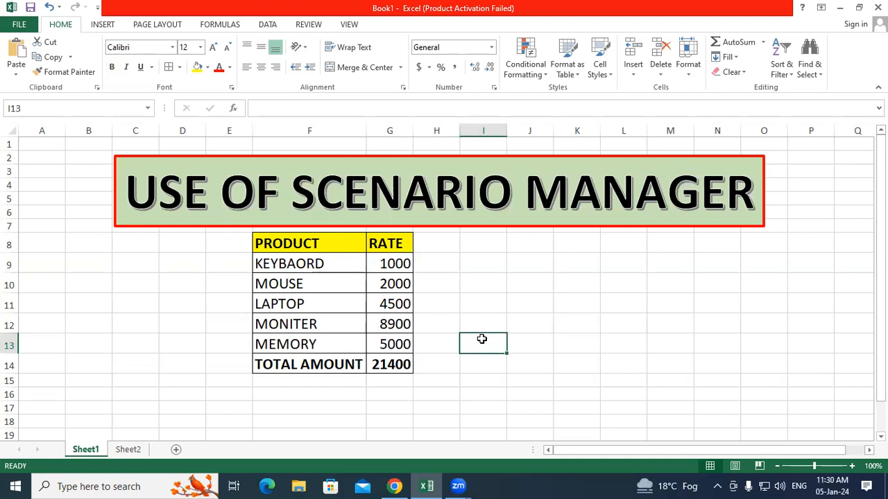
pyautogui.click(480, 323)
pyautogui.moveTo(312, 249); pyautogui.dragTo(403, 361)
pyautogui.click(557, 335)
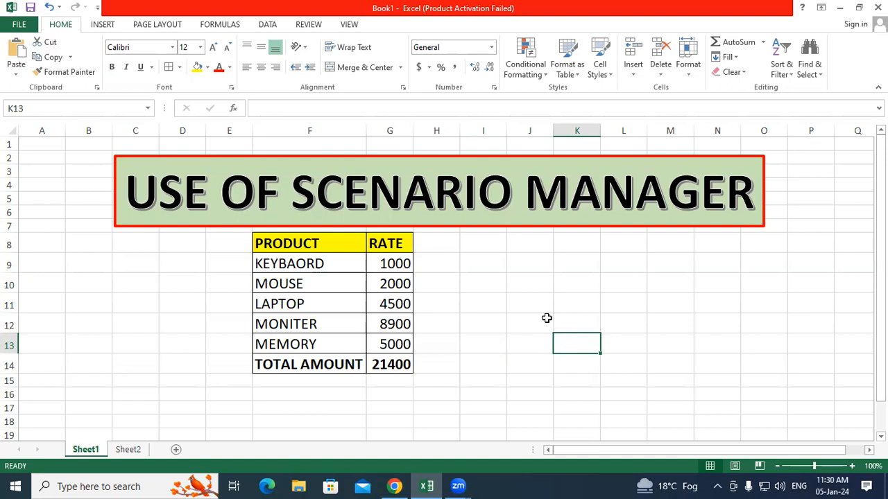
pyautogui.click(546, 318)
pyautogui.moveTo(351, 289); pyautogui.dragTo(395, 321)
pyautogui.click(519, 331)
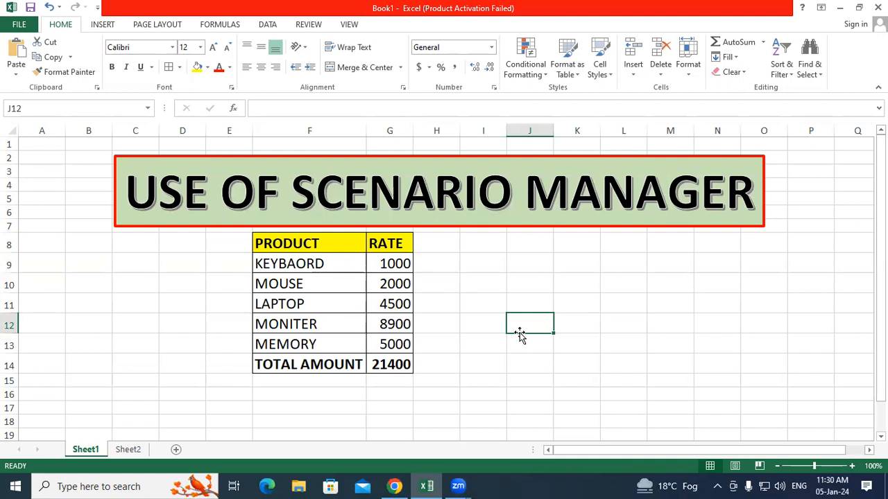
pyautogui.click(479, 325)
pyautogui.moveTo(275, 248); pyautogui.dragTo(402, 365)
pyautogui.click(521, 343)
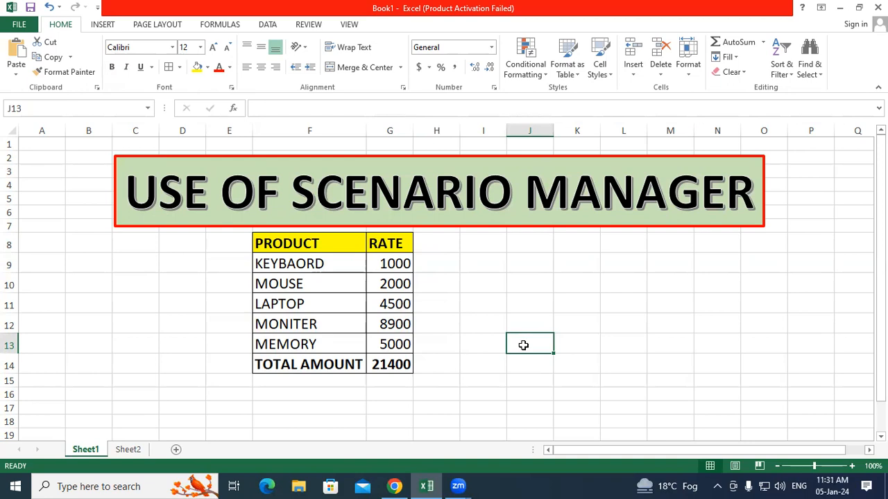
pyautogui.click(480, 311)
pyautogui.click(551, 322)
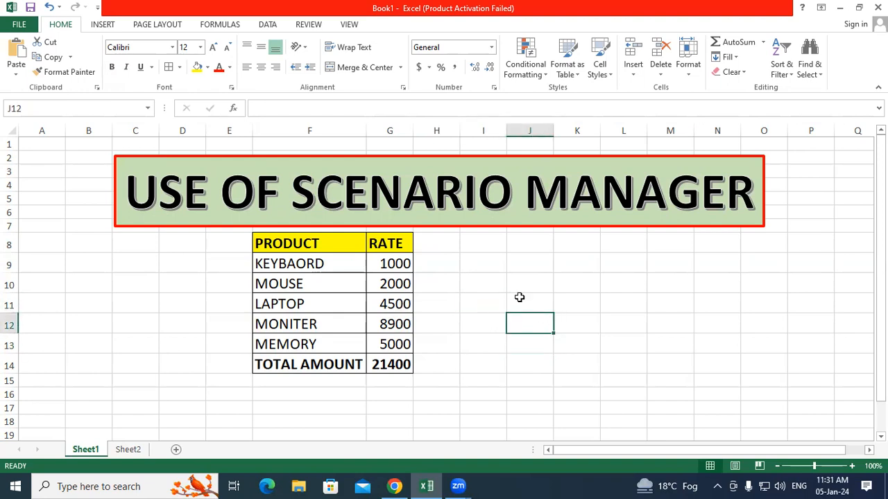
pyautogui.click(500, 285)
pyautogui.click(392, 362)
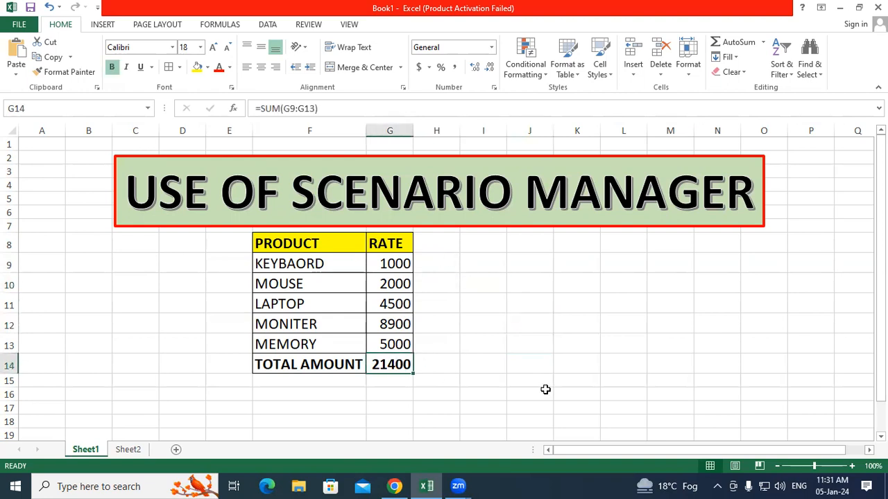
pyautogui.click(550, 368)
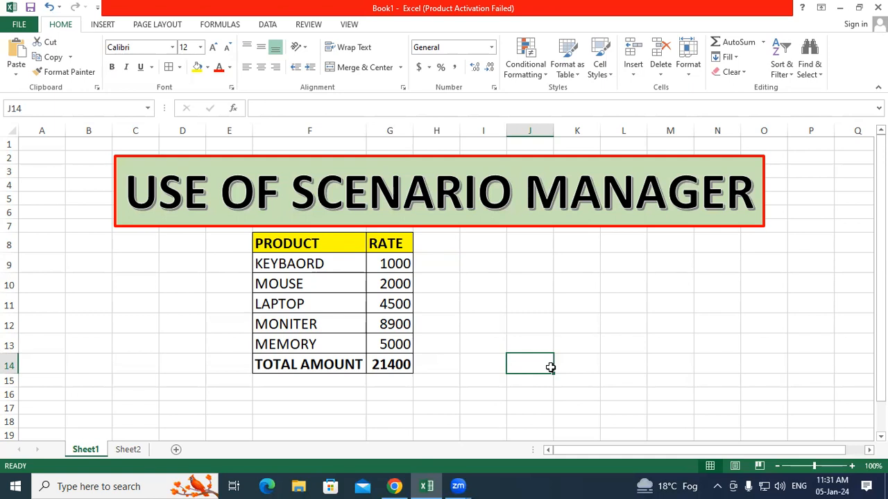
# Step: With F9:G13 selected, open Scenario Manager from What-If Analysis on the Data ribbon
pyautogui.click(558, 258)
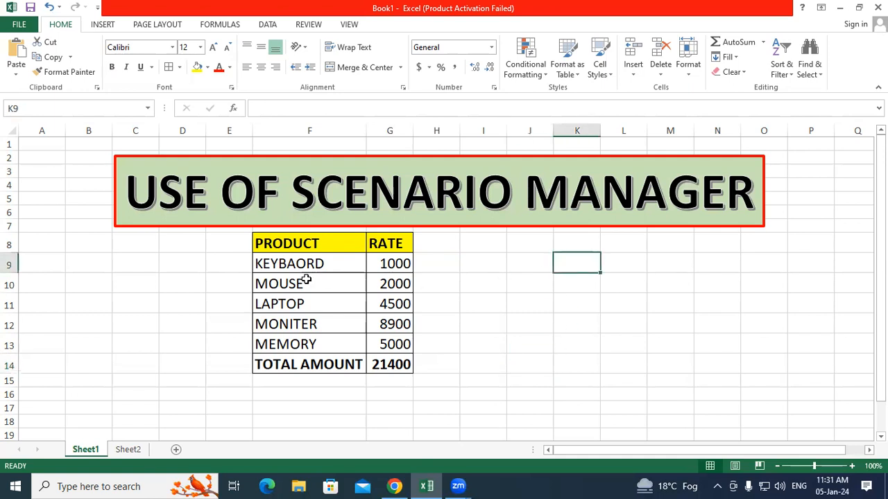
pyautogui.moveTo(300, 268); pyautogui.dragTo(385, 344)
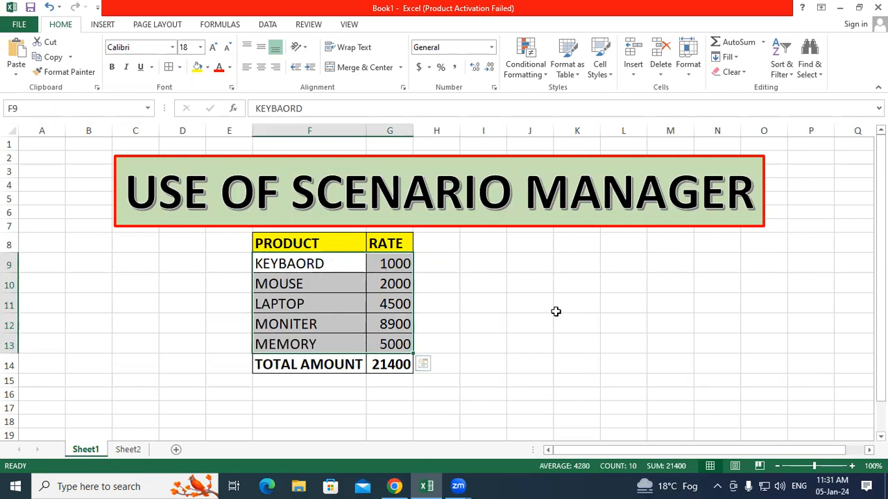
pyautogui.click(635, 109)
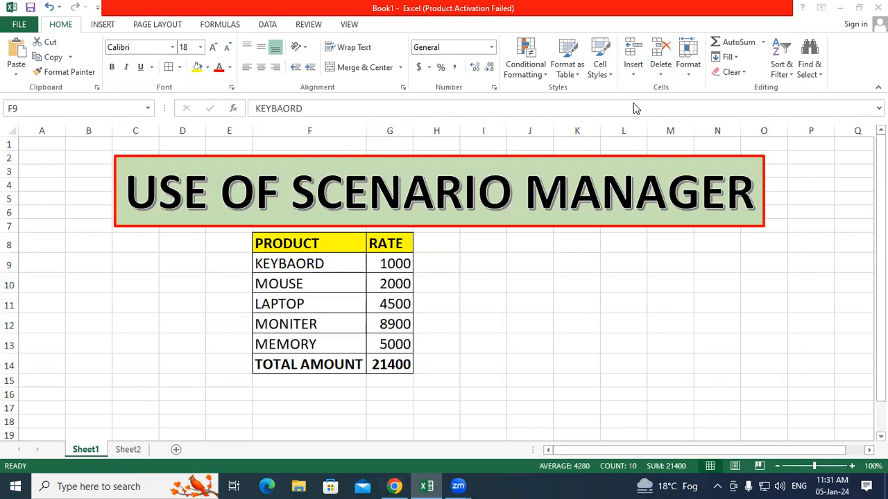
pyautogui.click(267, 30)
pyautogui.click(267, 26)
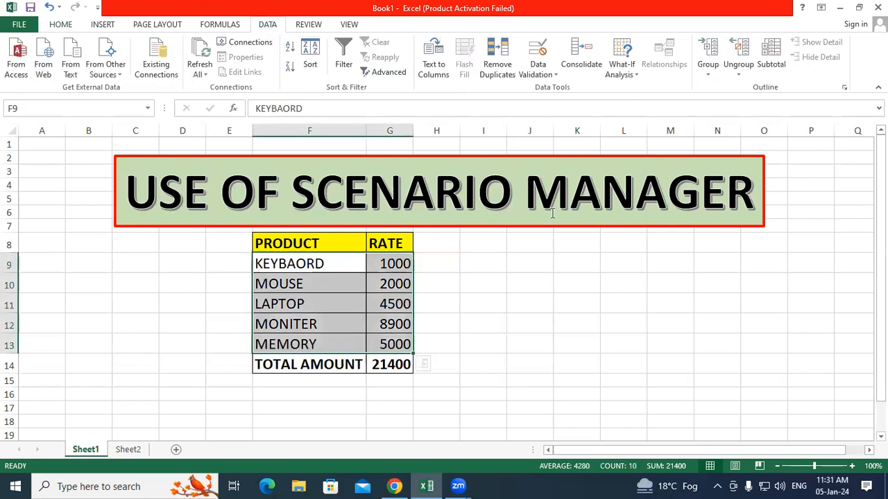
pyautogui.click(624, 56)
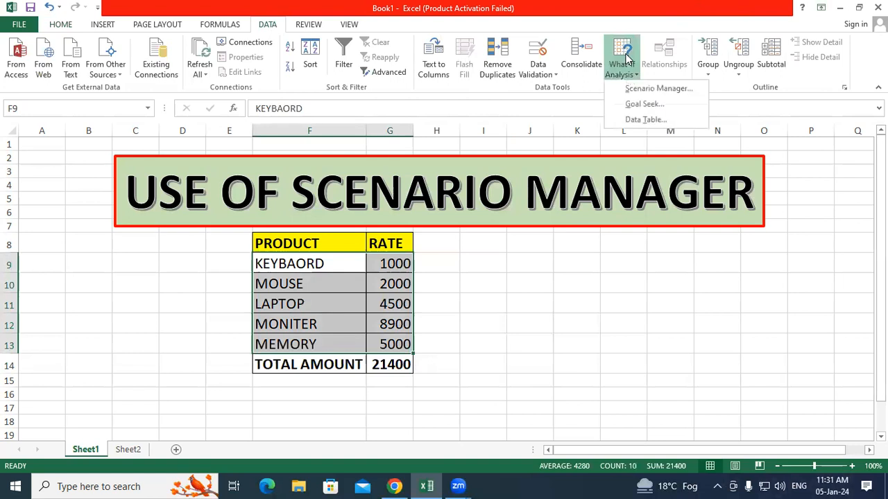
pyautogui.click(633, 88)
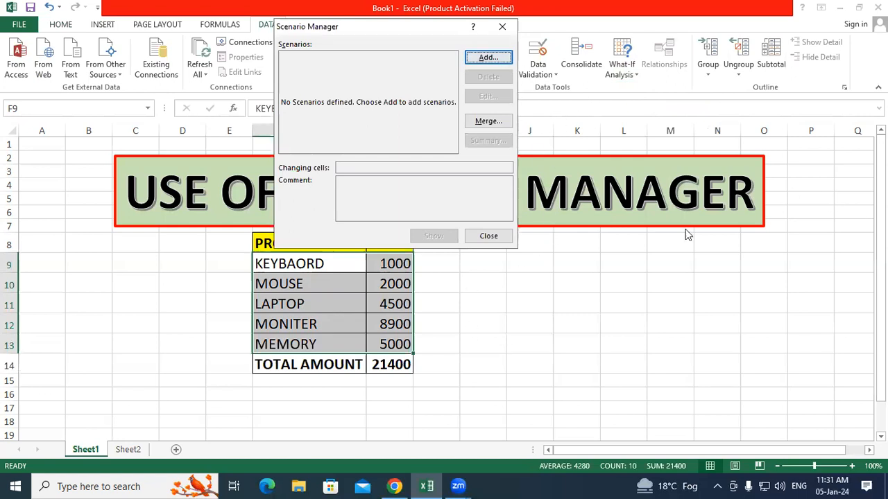
# Step: Add a scenario named MAX and move the Scenario Values dialog aside
pyautogui.click(488, 57)
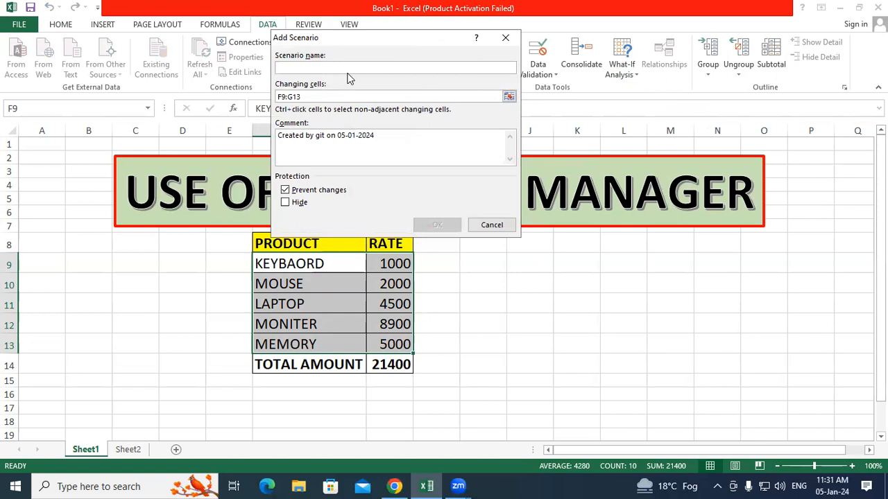
pyautogui.write('MAX')
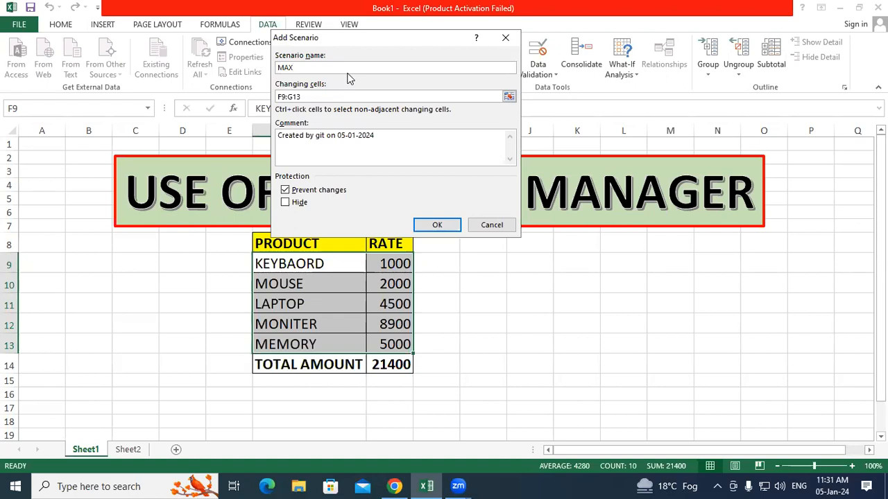
pyautogui.click(435, 229)
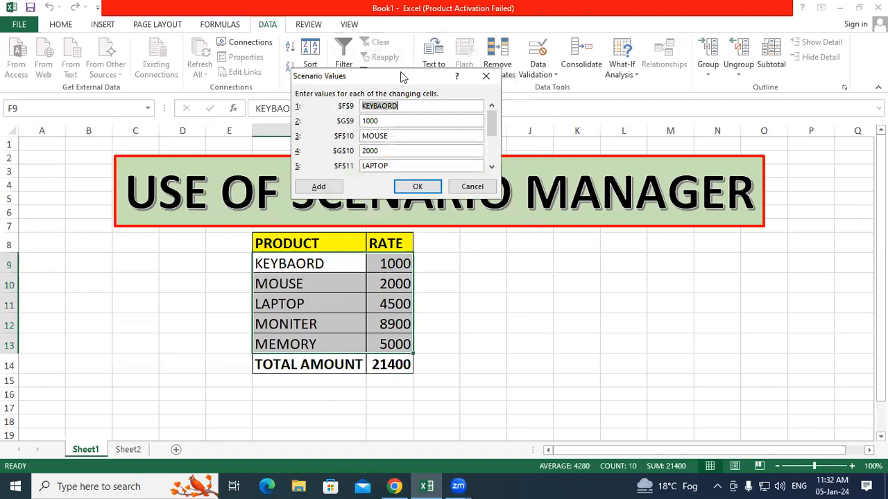
pyautogui.moveTo(402, 76); pyautogui.dragTo(546, 211)
# Step: Change the KEYBAORD rate to 1500 and the MOUSE rate to 2500
pyautogui.click(527, 257)
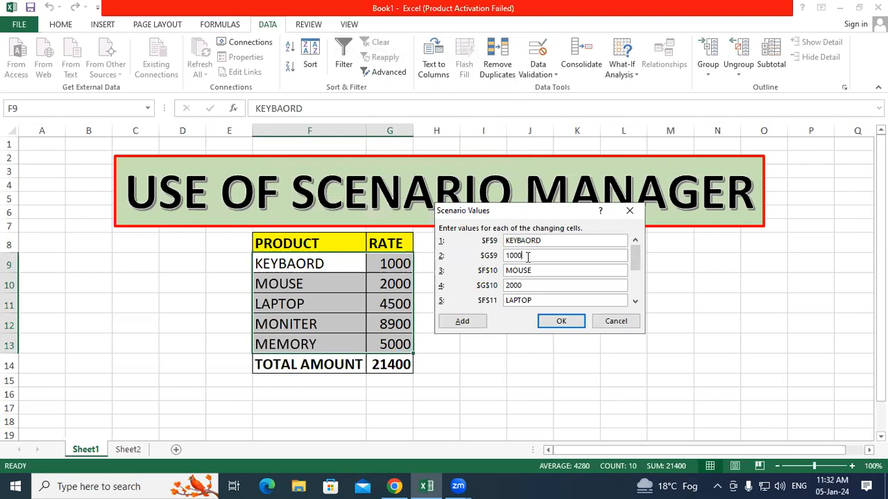
pyautogui.press('BackSpace')
pyautogui.press('BackSpace')
pyautogui.press('BackSpace')
pyautogui.press('BackSpace')
pyautogui.write('1500')
pyautogui.click(531, 282)
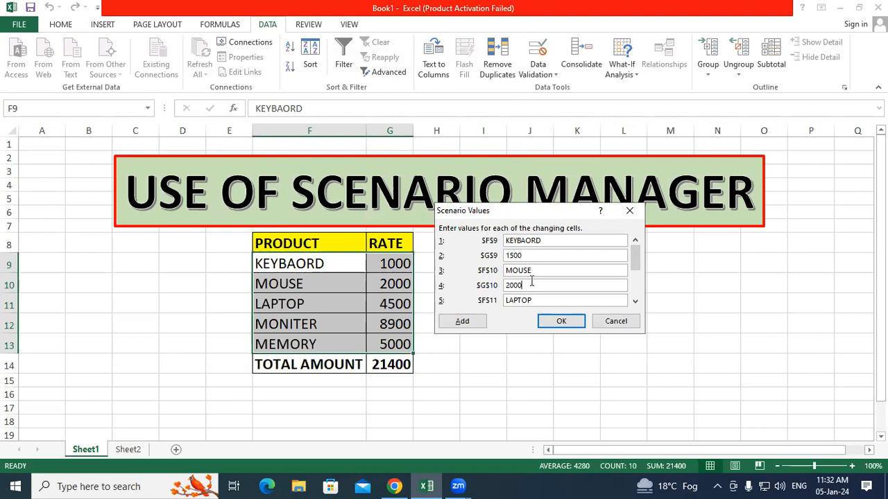
pyautogui.press('BackSpace')
pyautogui.press('BackSpace')
pyautogui.press('BackSpace')
pyautogui.press('BackSpace')
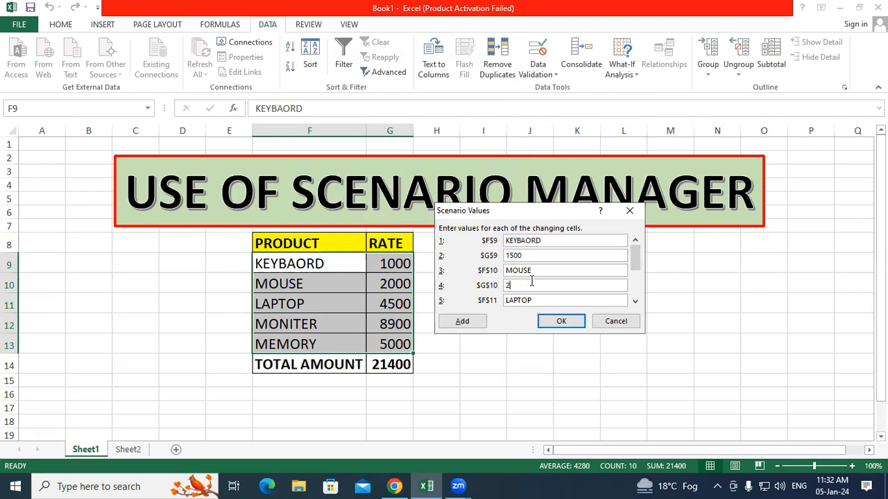
pyautogui.write('2500')
# Step: Change LAPTOP to 5500, MONITER to 9500 and MEMORY to 5500
pyautogui.click(635, 302)
pyautogui.click(635, 301)
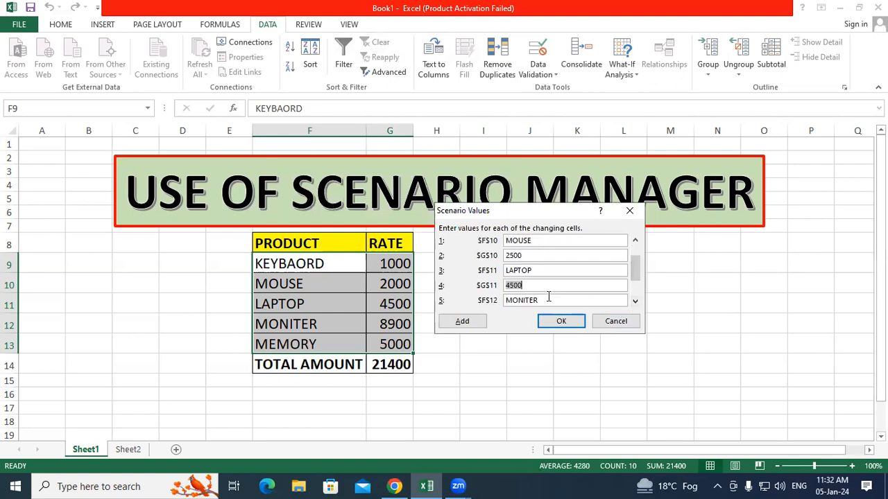
pyautogui.press('BackSpace')
pyautogui.write('5500')
pyautogui.click(634, 300)
pyautogui.click(634, 301)
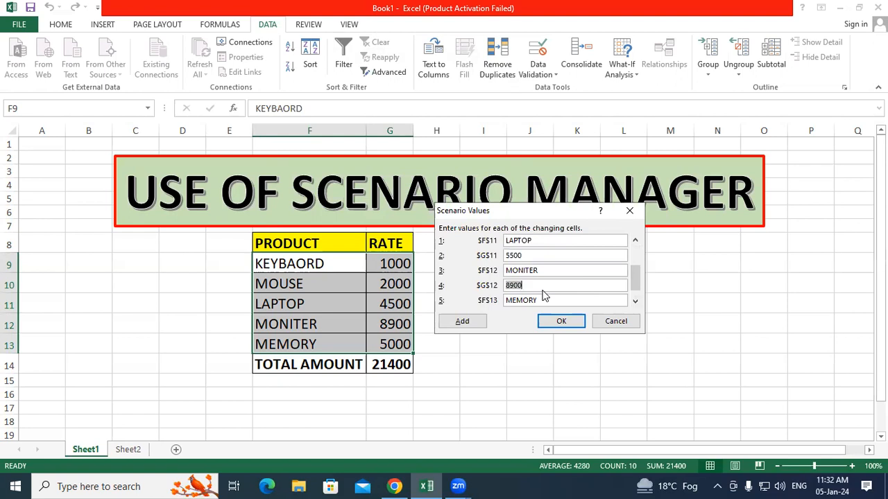
pyautogui.press('BackSpace')
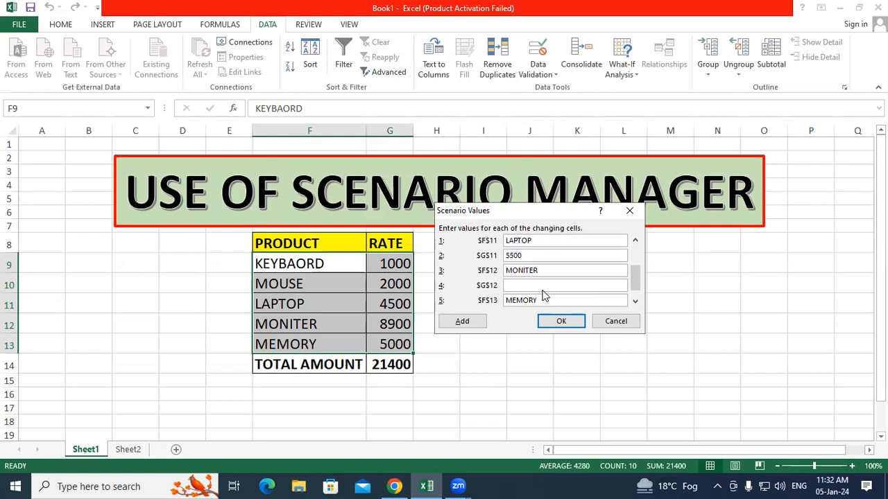
pyautogui.write('9500')
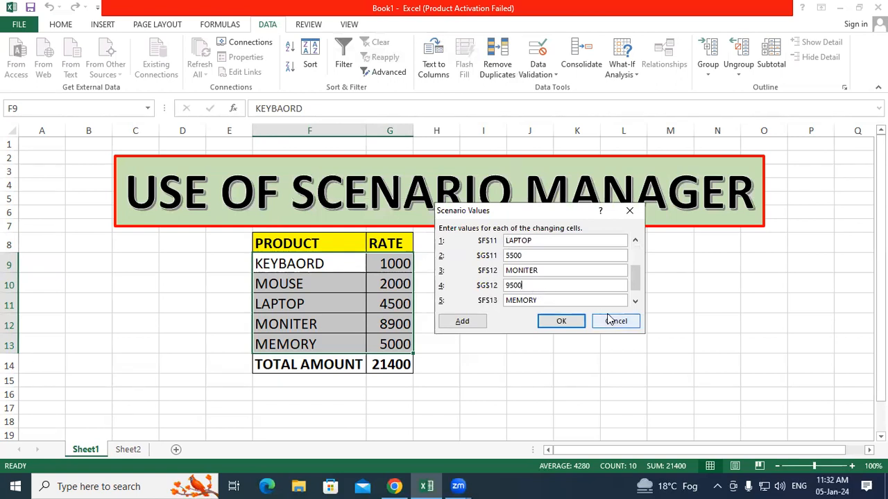
pyautogui.click(634, 301)
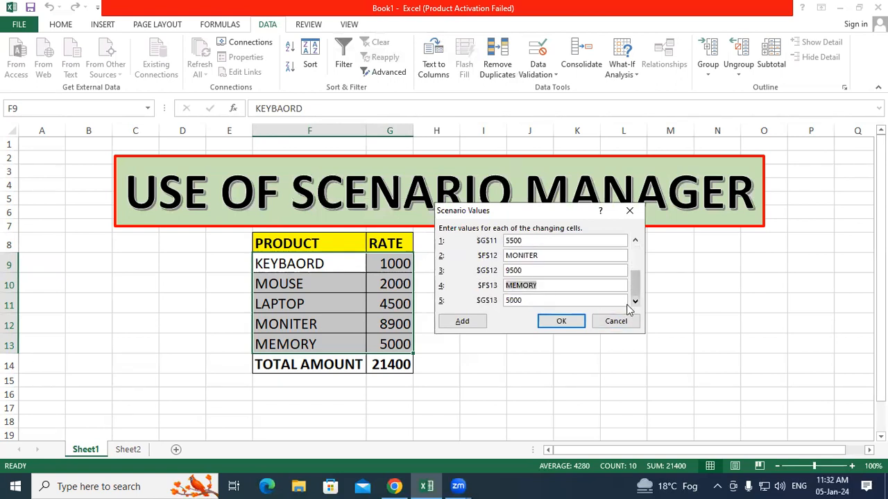
pyautogui.press('Tab')
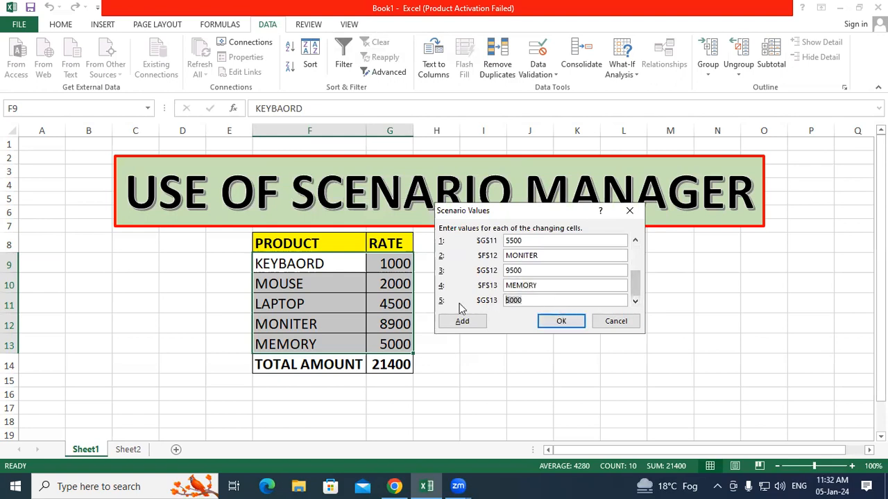
pyautogui.write('5500')
# Step: Save the MAX scenario's values and begin adding a second scenario
pyautogui.click(560, 323)
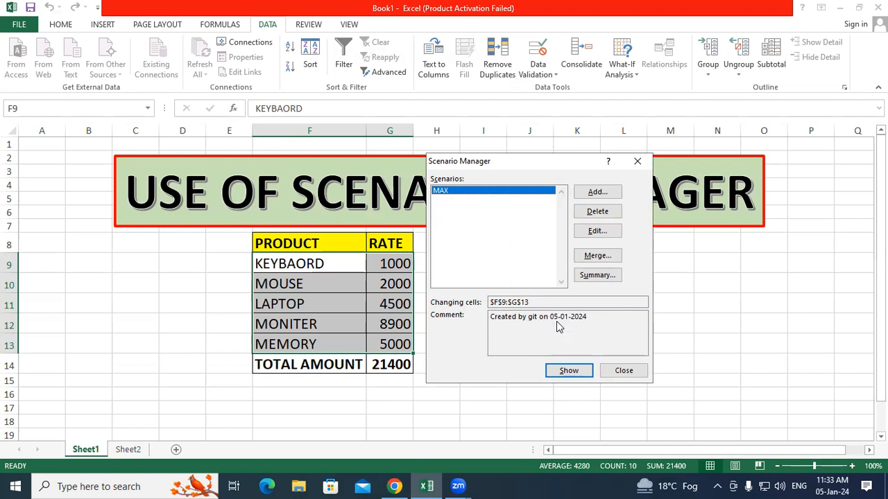
pyautogui.click(617, 192)
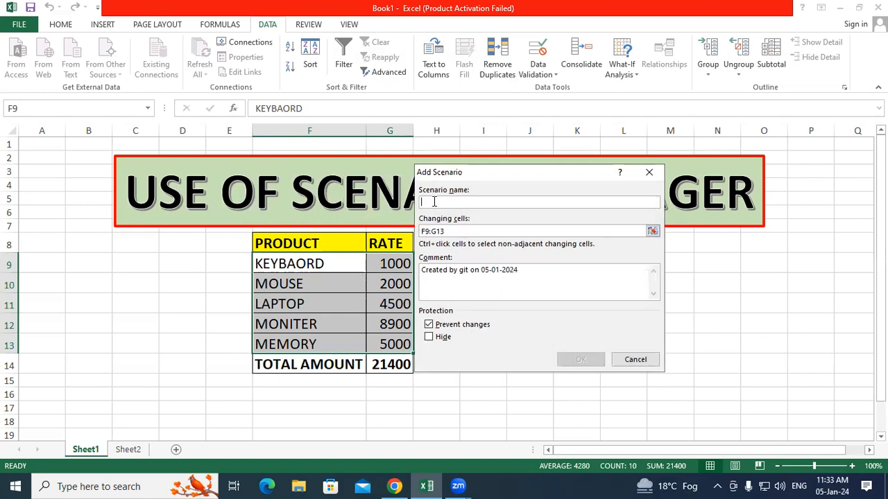
# Step: Enter MIN as the new scenario's name and confirm it
pyautogui.write('MIN')
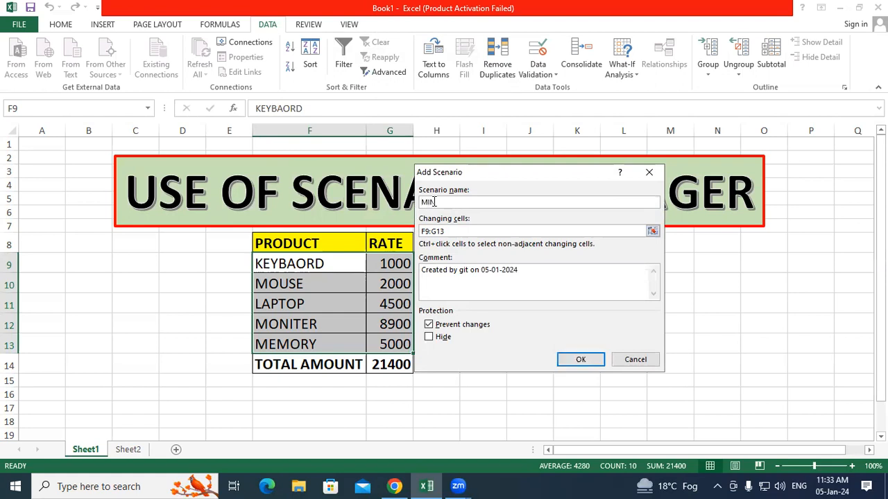
pyautogui.click(586, 360)
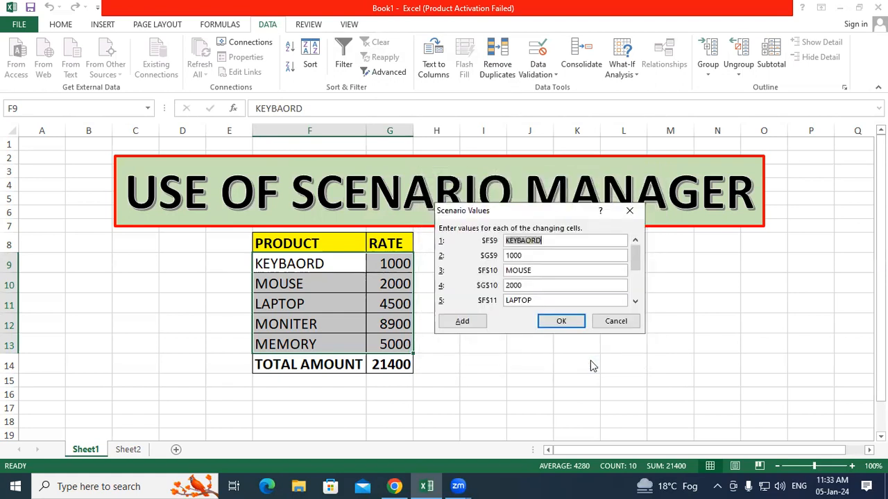
# Step: Set the KEYBAORD rate to 1200 and the MOUSE rate to 2100
pyautogui.click(530, 254)
pyautogui.press('BackSpace')
pyautogui.press('BackSpace')
pyautogui.press('BackSpace')
pyautogui.press('BackSpace')
pyautogui.write('1200')
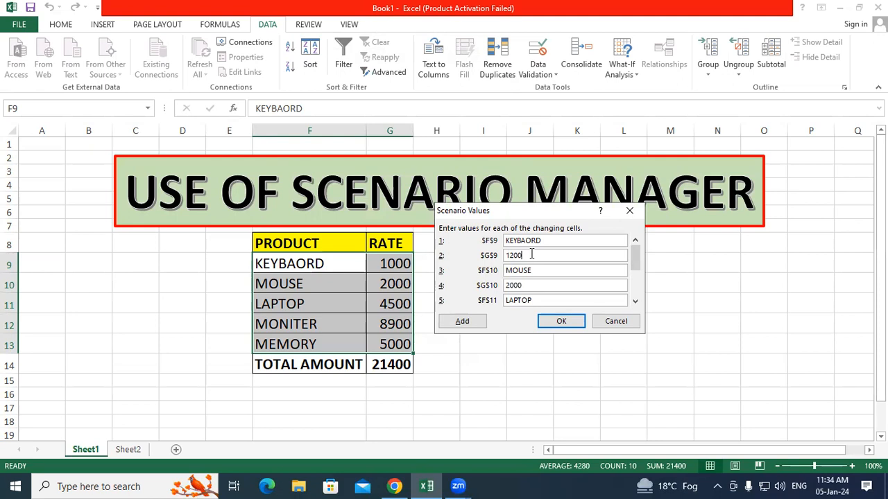
pyautogui.click(536, 285)
pyautogui.press('BackSpace')
pyautogui.press('BackSpace')
pyautogui.press('BackSpace')
pyautogui.press('BackSpace')
pyautogui.write('3')
pyautogui.press('BackSpace')
pyautogui.write('2100')
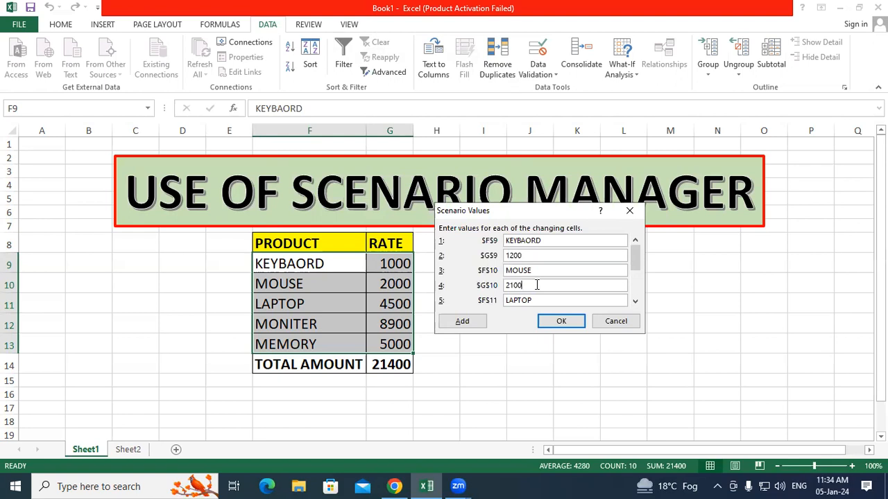
# Step: Set LAPTOP to 5000, MONITER to 9200 and MEMORY to 5100
pyautogui.click(634, 302)
pyautogui.click(634, 302)
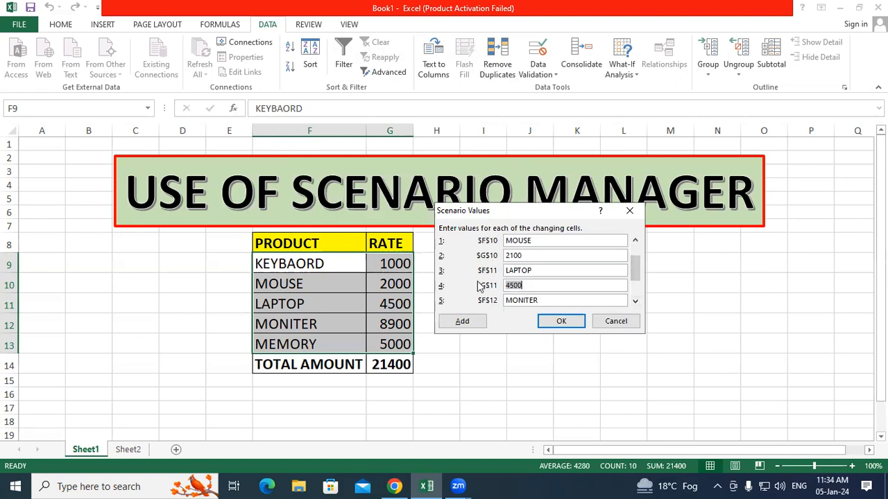
pyautogui.press('BackSpace')
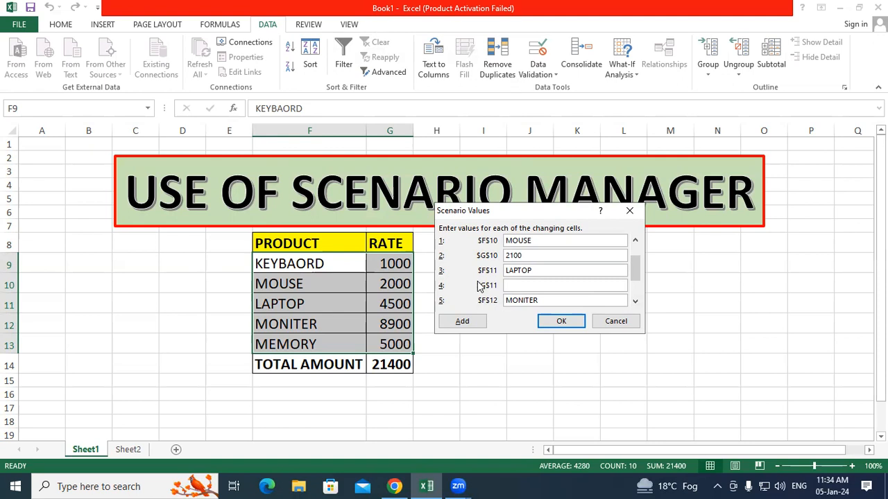
pyautogui.write('5000')
pyautogui.click(634, 301)
pyautogui.click(634, 301)
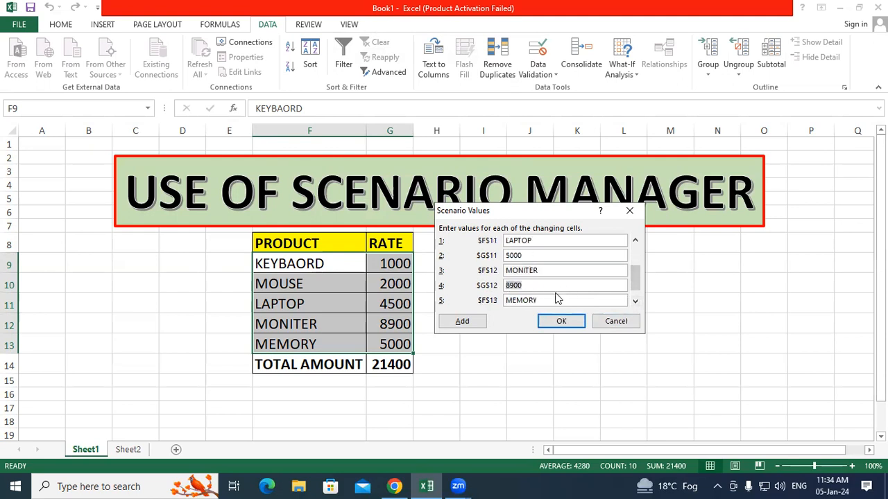
pyautogui.press('BackSpace')
pyautogui.write('9200')
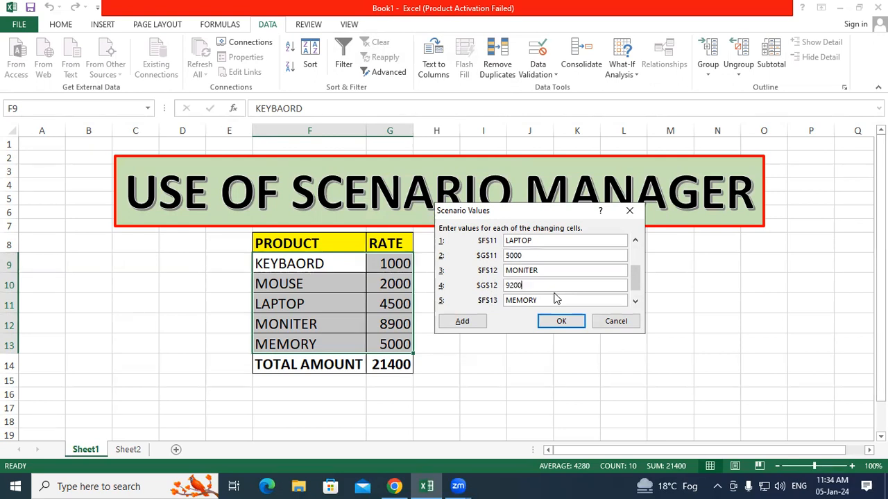
pyautogui.click(636, 302)
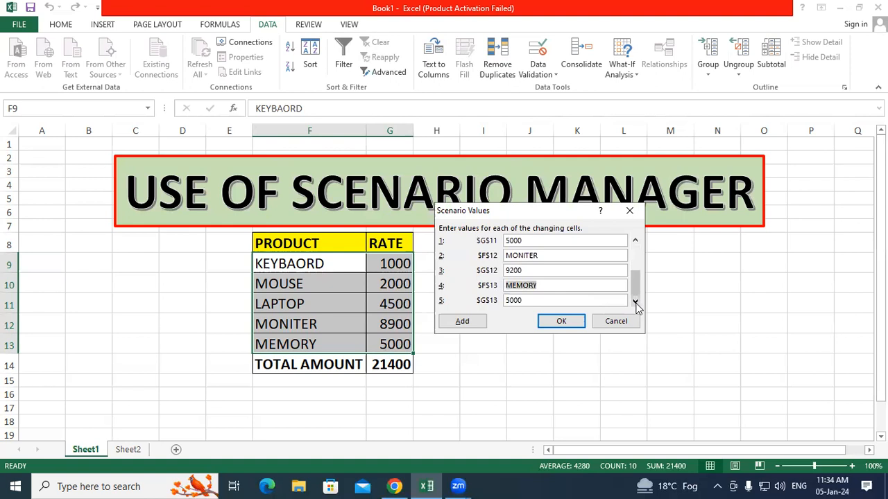
pyautogui.moveTo(546, 299); pyautogui.dragTo(496, 303)
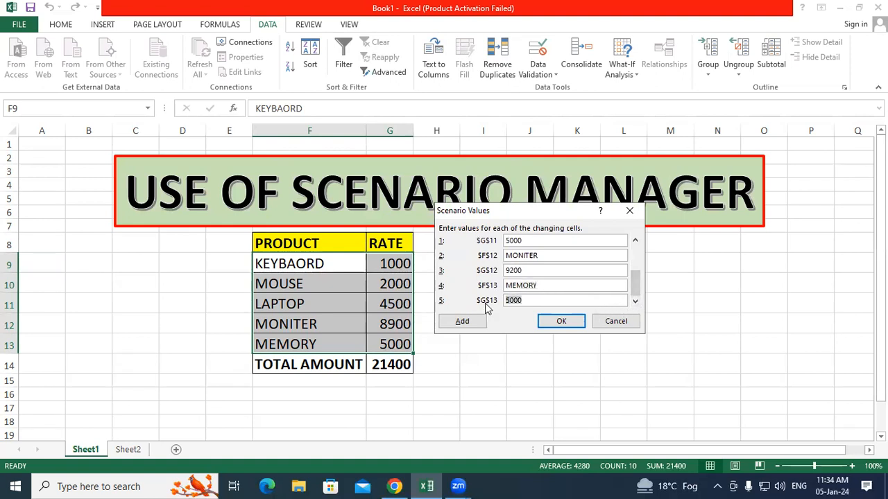
pyautogui.write('2')
pyautogui.press('BackSpace')
pyautogui.write('5100')
# Step: Save the MIN scenario values and open the Scenario Summary options
pyautogui.click(561, 321)
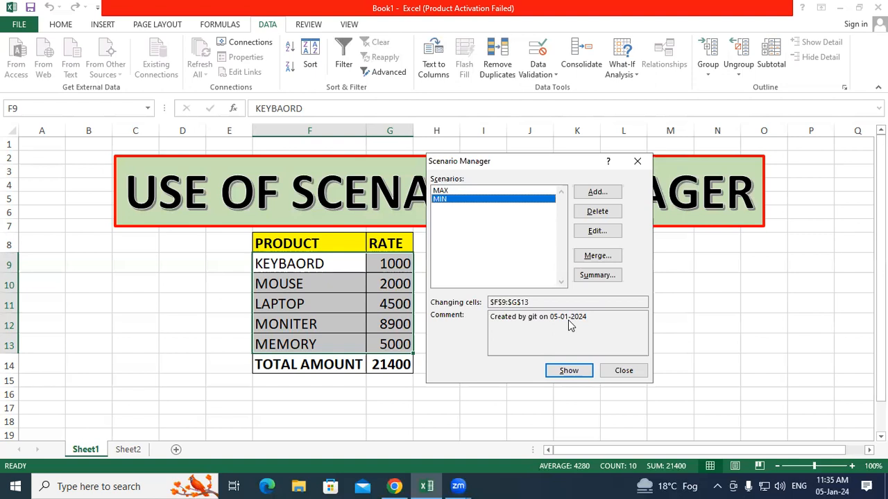
pyautogui.click(595, 276)
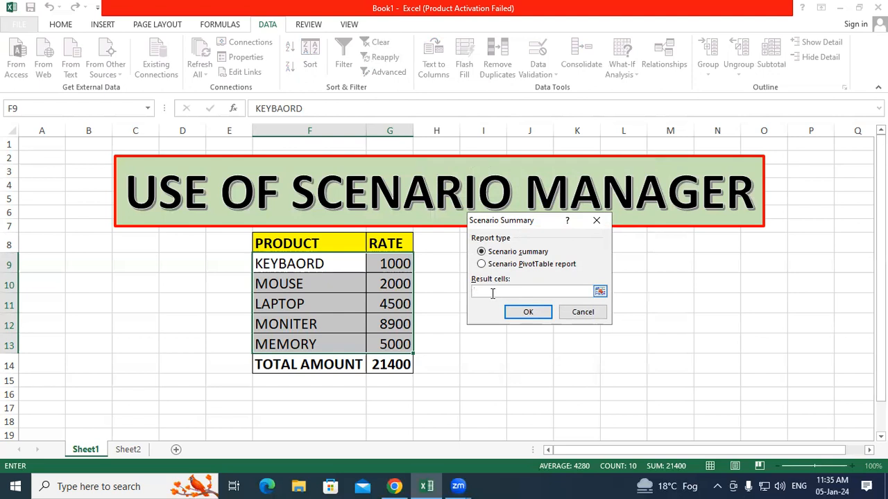
# Step: Set G14 (TOTAL AMOUNT) as the result cell and generate the summary report
pyautogui.click(401, 362)
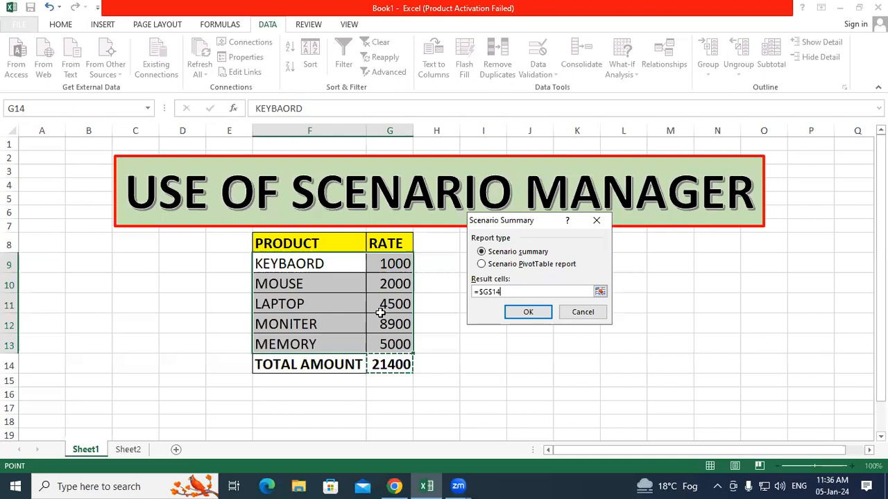
pyautogui.click(531, 311)
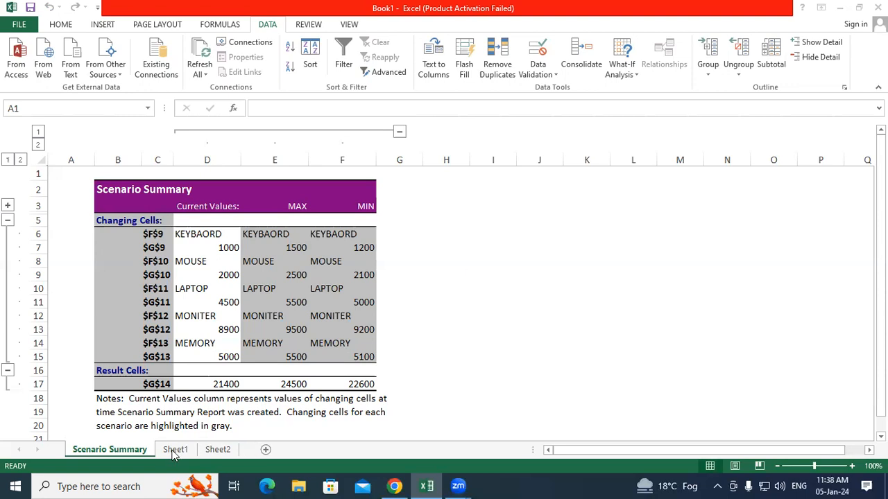
# Step: After reviewing the Scenario Summary sheet, switch to the empty Sheet2
pyautogui.click(212, 450)
# Step: On Sheet2, select cell E7 and bring up the Insert ribbon
pyautogui.click(193, 230)
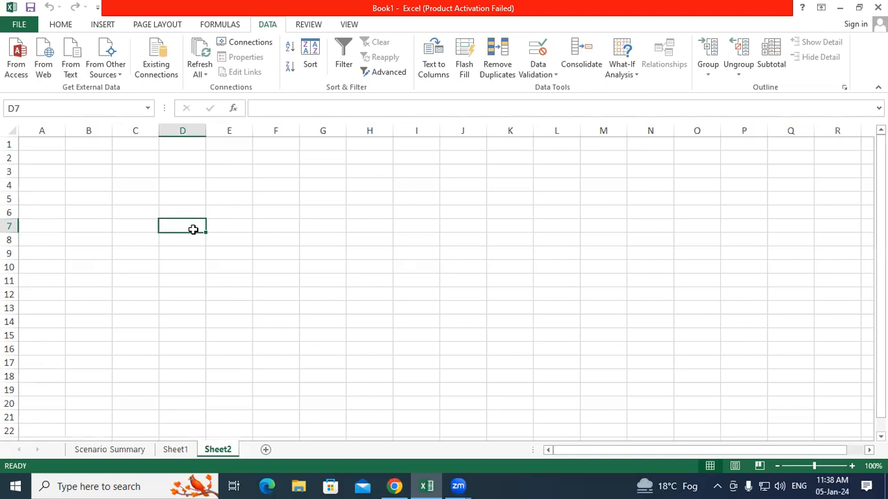
pyautogui.click(241, 226)
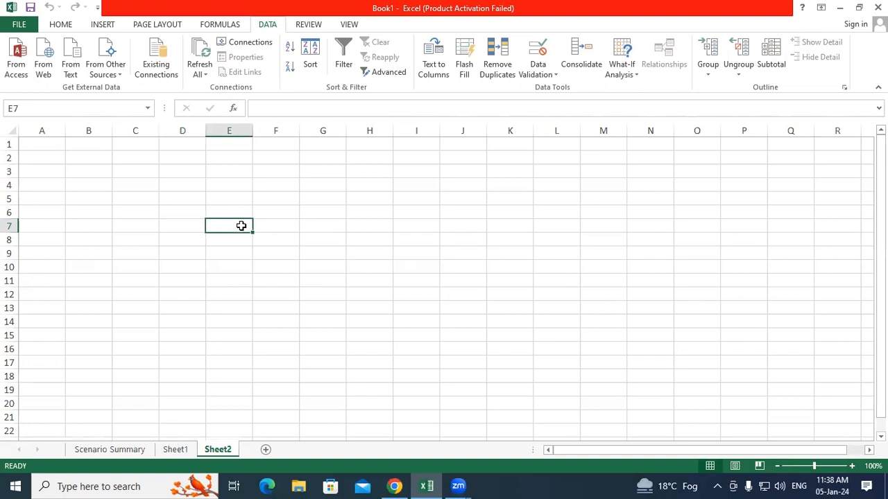
pyautogui.click(102, 28)
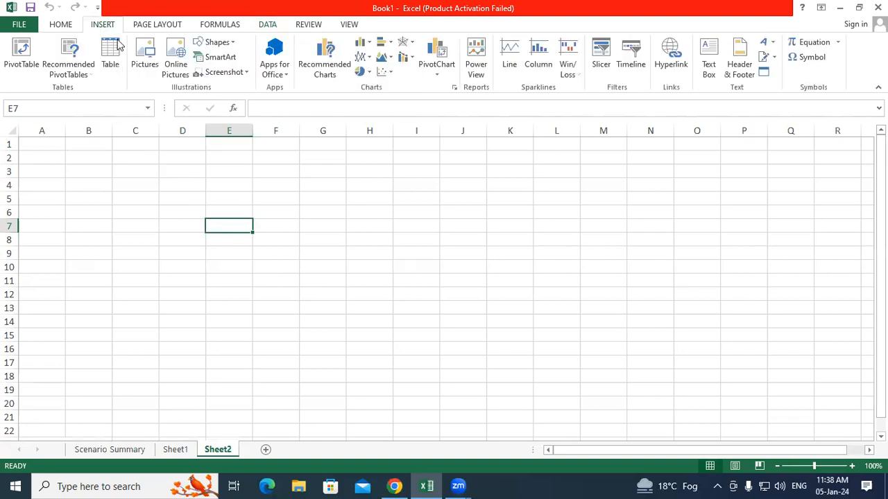
# Step: Insert a shadowed WordArt reading 'USE OF CONSOLIDATE', move it up to rows 2–5, and fill it yellow
pyautogui.click(774, 44)
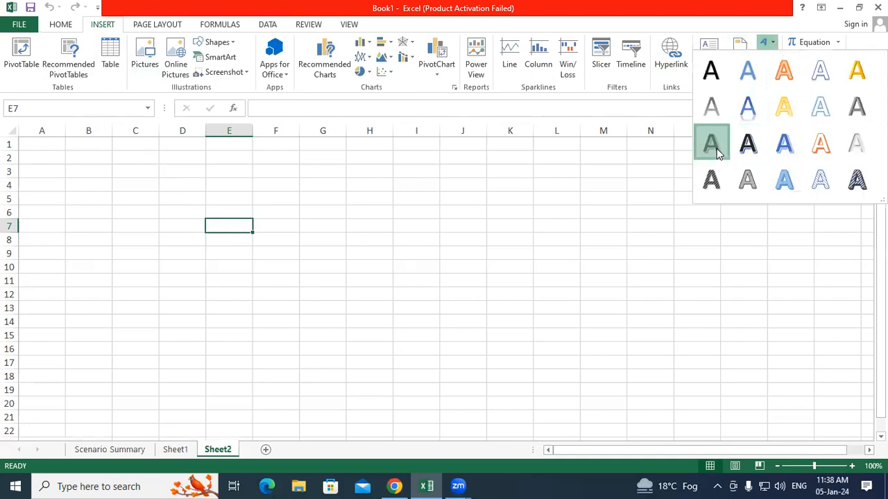
pyautogui.click(716, 148)
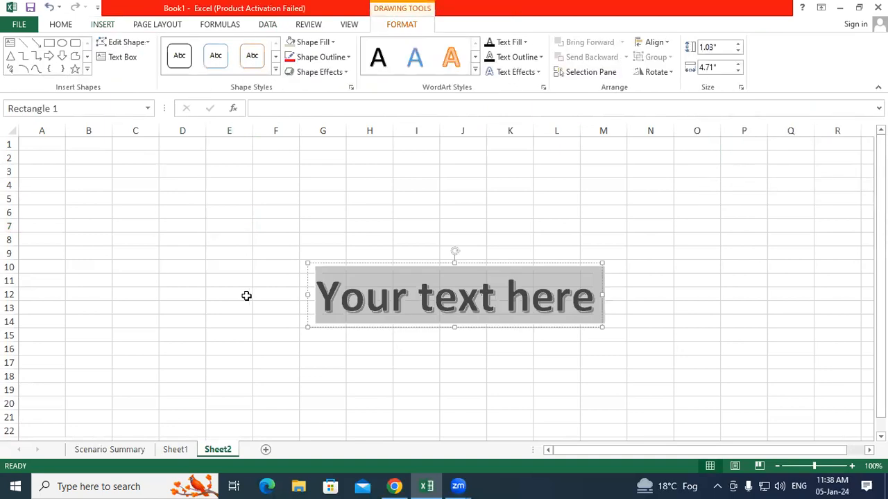
pyautogui.write('USE ')
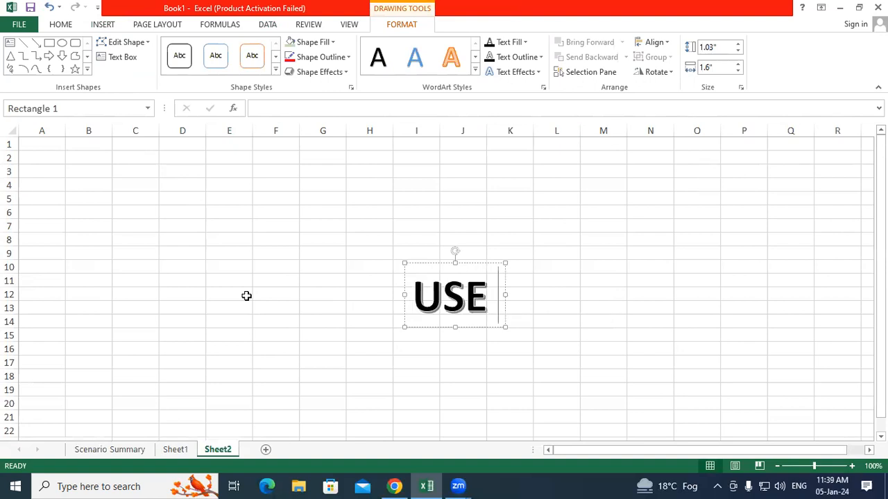
pyautogui.write('OF CON')
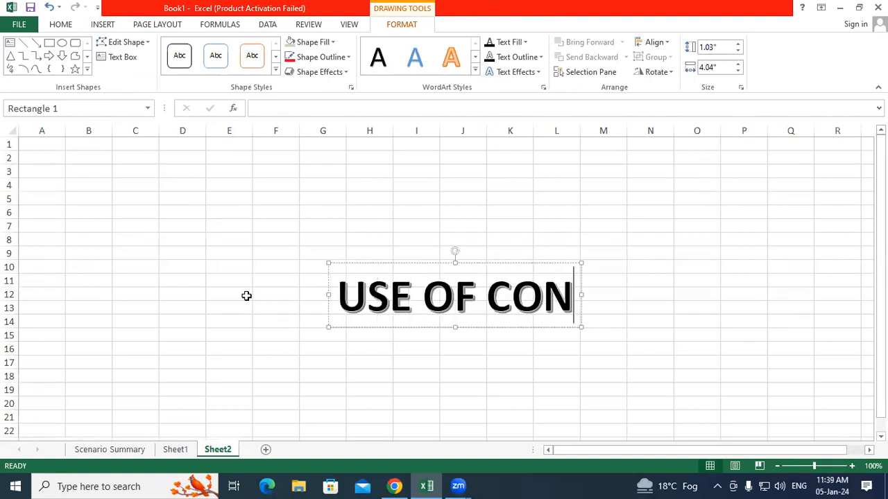
pyautogui.write('SOLID')
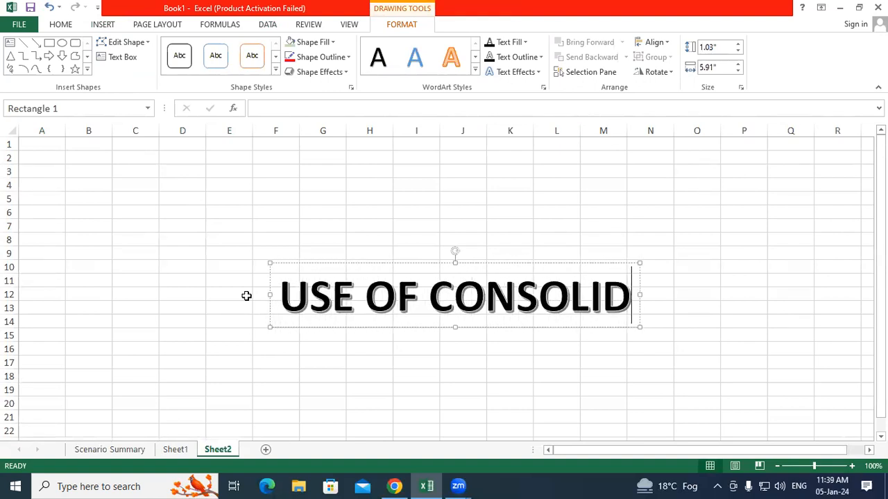
pyautogui.write('ATE')
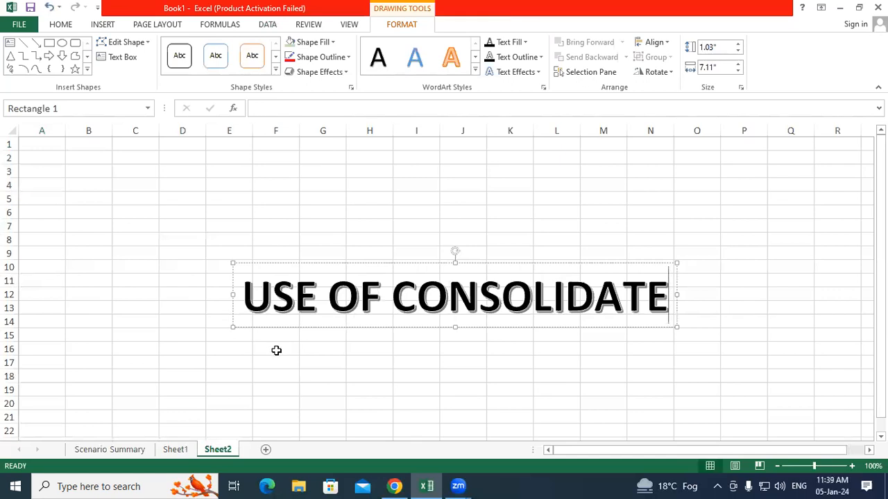
pyautogui.moveTo(404, 328); pyautogui.dragTo(368, 205)
pyautogui.click(312, 41)
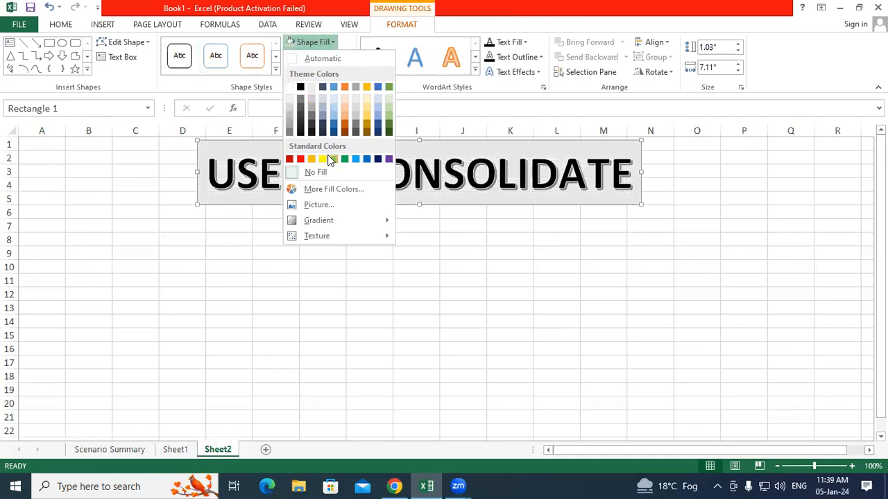
pyautogui.click(324, 159)
pyautogui.click(258, 265)
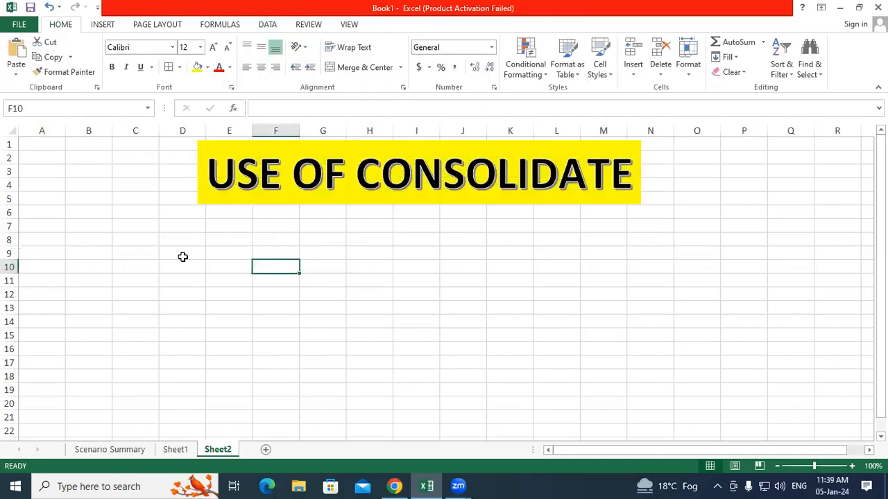
# Step: Enter SR.NO. and EMP NAME in D7:E7 and autofit column E to fit
pyautogui.click(181, 223)
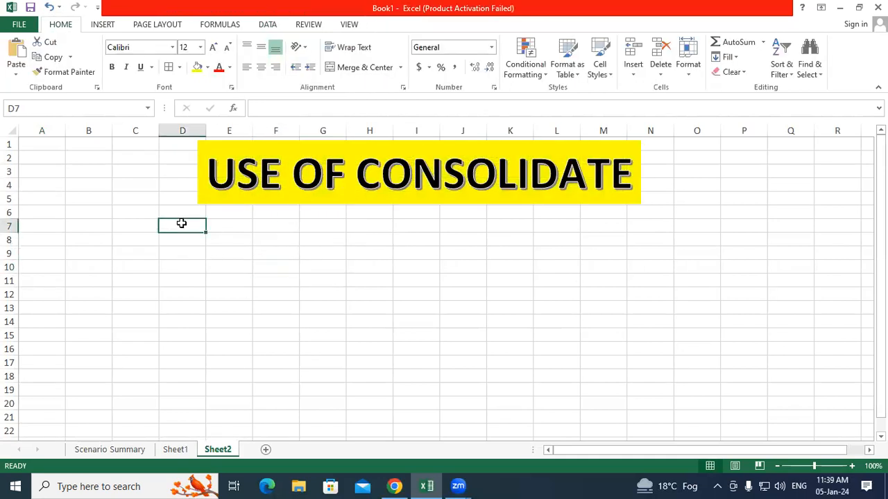
pyautogui.write('SR')
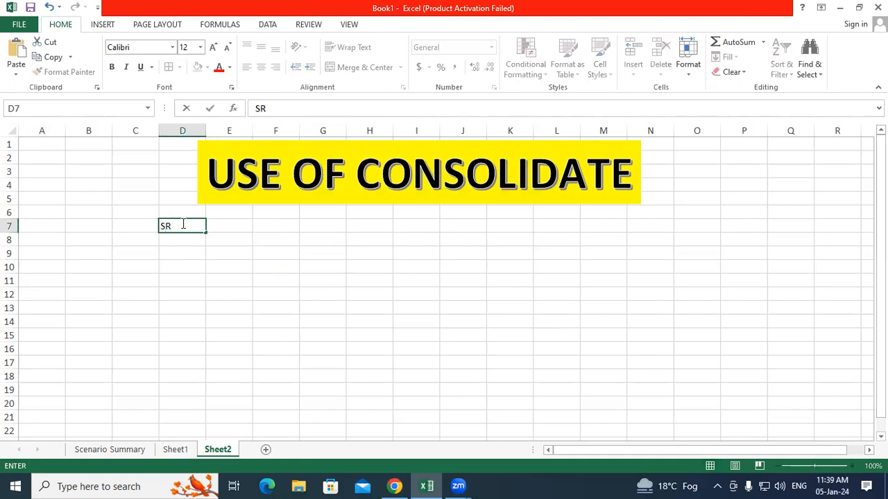
pyautogui.write('.NO.')
pyautogui.press('Tab')
pyautogui.write('EM')
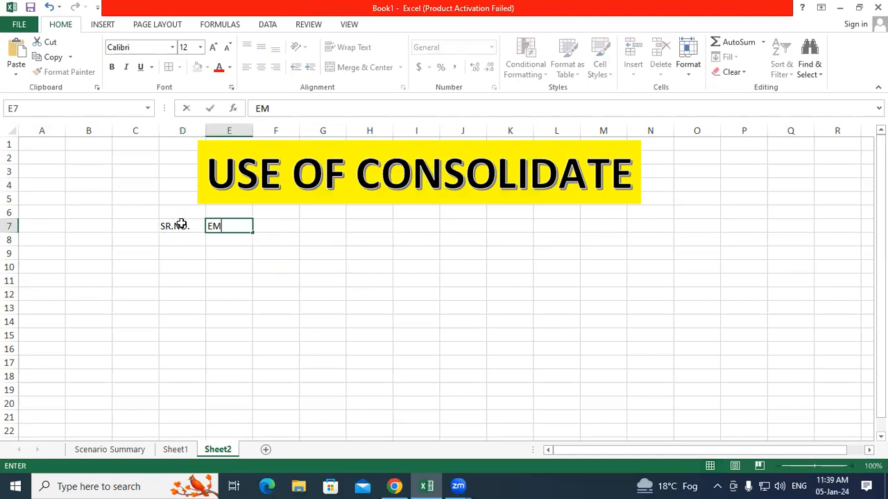
pyautogui.write('P NAME')
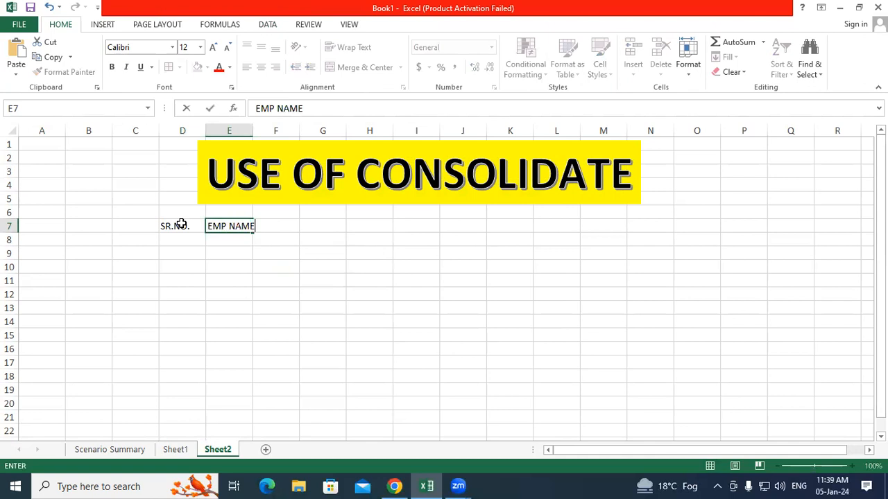
pyautogui.press('Tab')
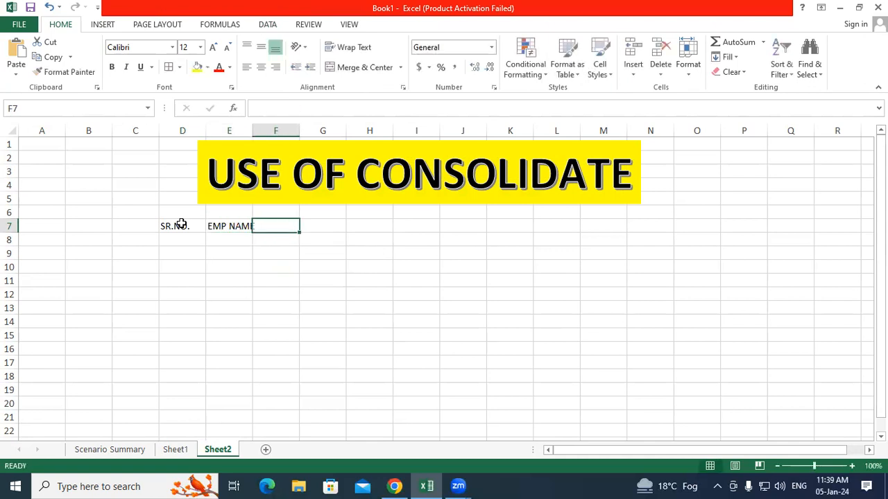
pyautogui.doubleClick(253, 127)
pyautogui.click(287, 265)
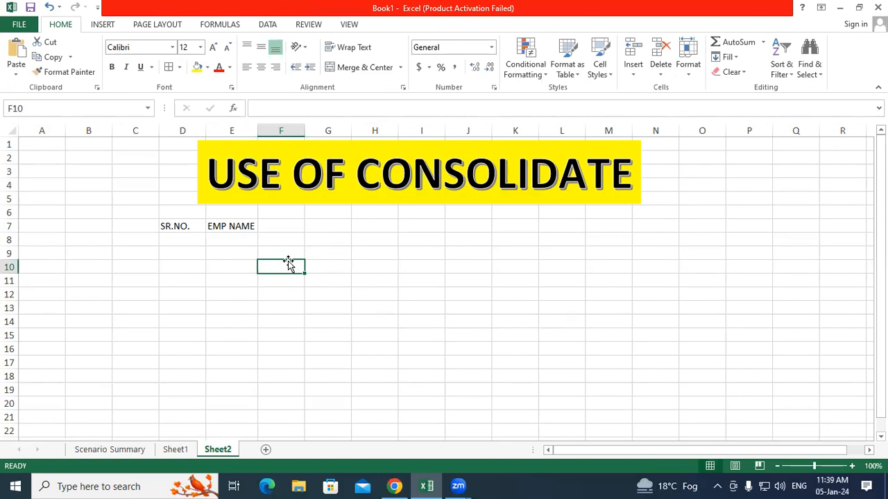
# Step: Enter SALE 2019, SALE 2020, SALE 2021 and SALE 2022 across F7:I7
pyautogui.click(287, 226)
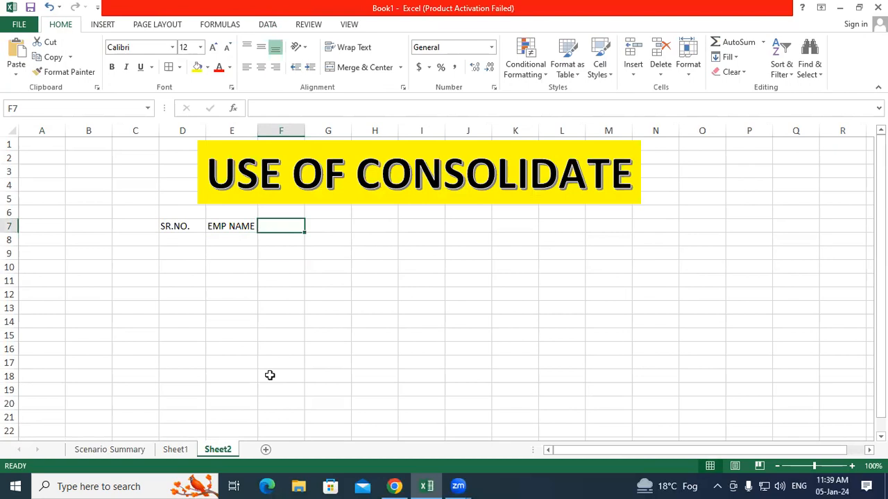
pyautogui.write('SALE 2019')
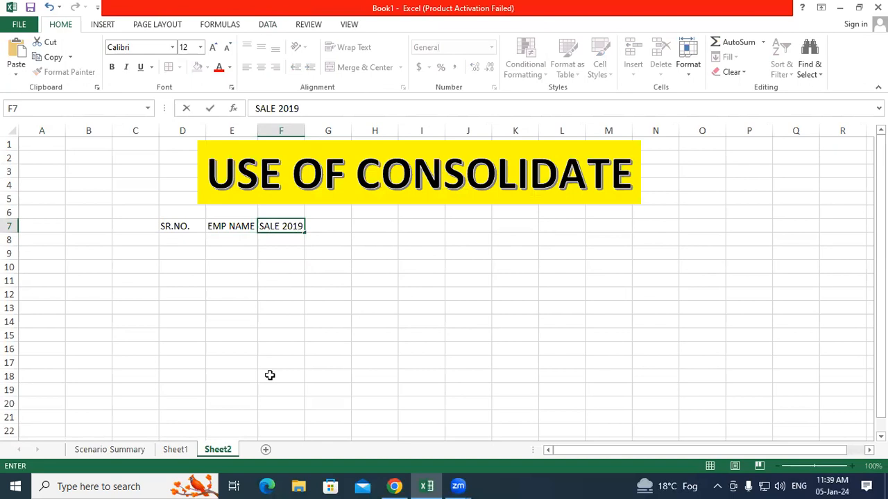
pyautogui.press('Tab')
pyautogui.write('SALE')
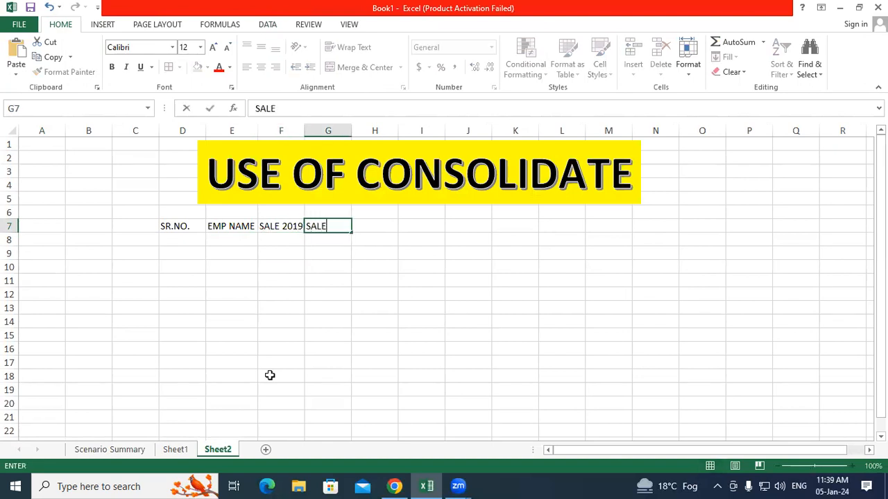
pyautogui.write(' 2020')
pyautogui.press('Tab')
pyautogui.write('SALE')
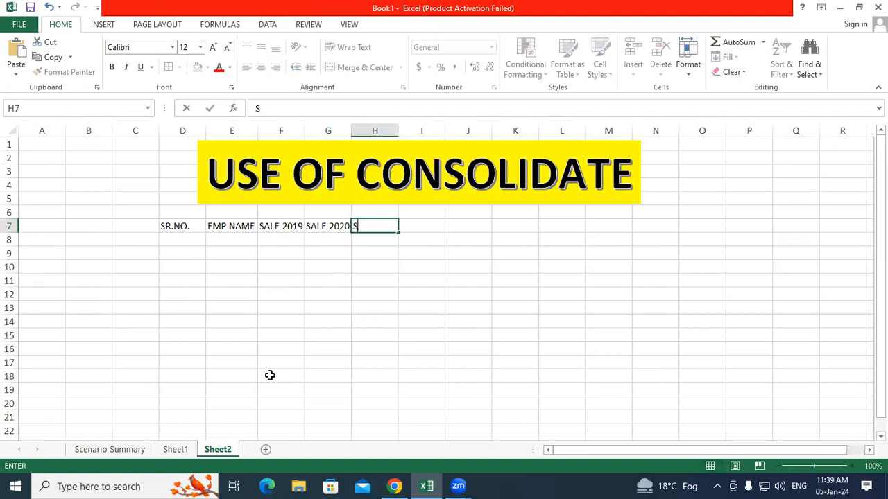
pyautogui.write(' 2021')
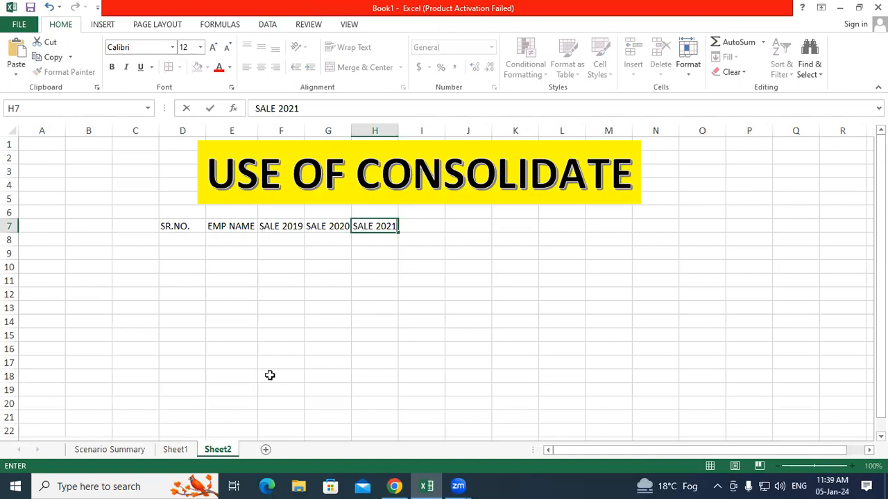
pyautogui.press('Tab')
pyautogui.write('SALE ')
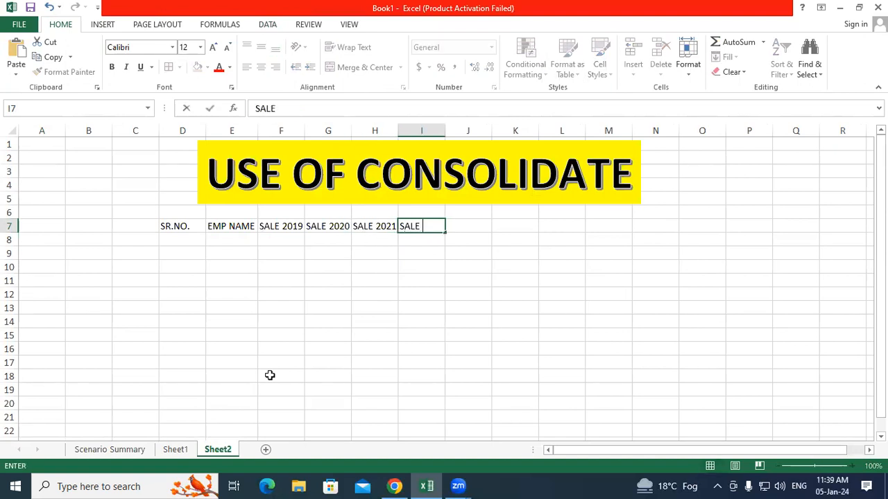
pyautogui.write('2022')
# Step: Clear the four yearly sale headers from F7:I7
pyautogui.click(400, 366)
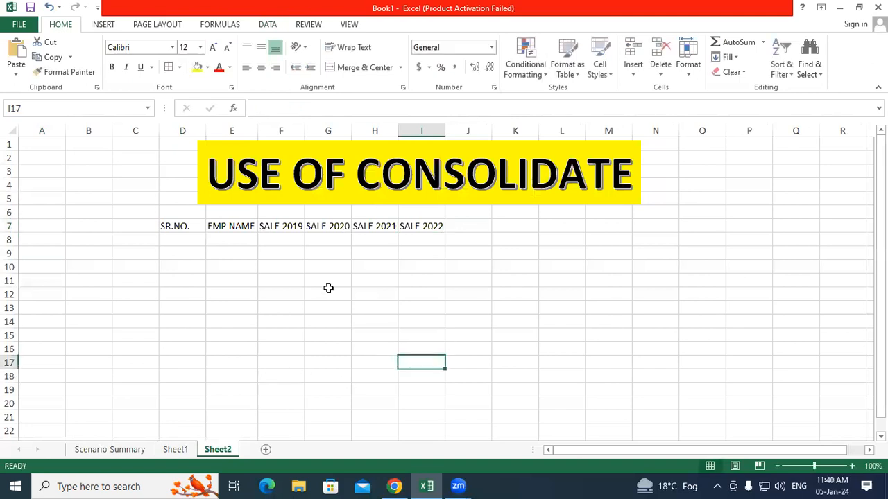
pyautogui.moveTo(292, 230); pyautogui.dragTo(419, 233)
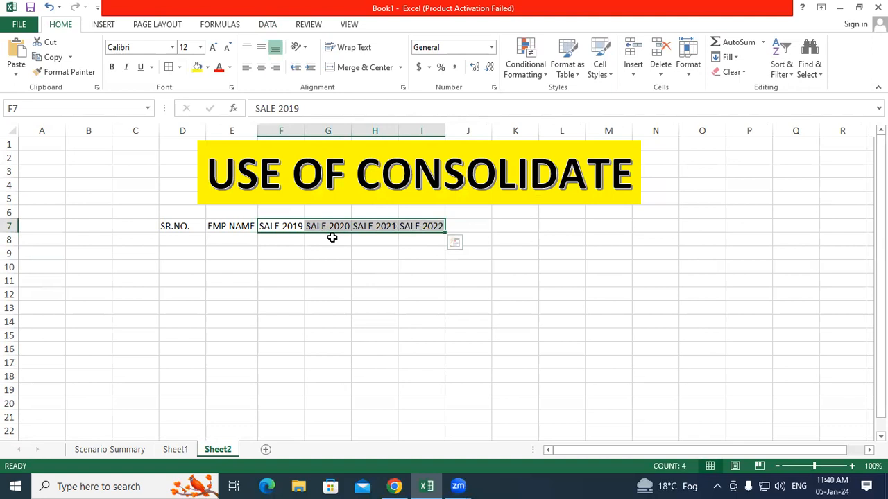
pyautogui.press('Delete')
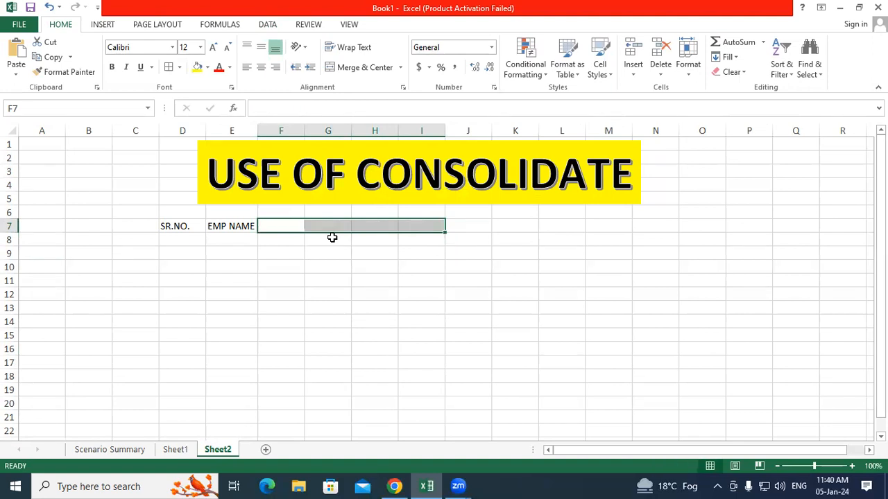
# Step: Enter monthly headers JAN, FEB and MAR in F7:H7
pyautogui.click(285, 225)
pyautogui.doubleClick(286, 224)
pyautogui.write('JAN')
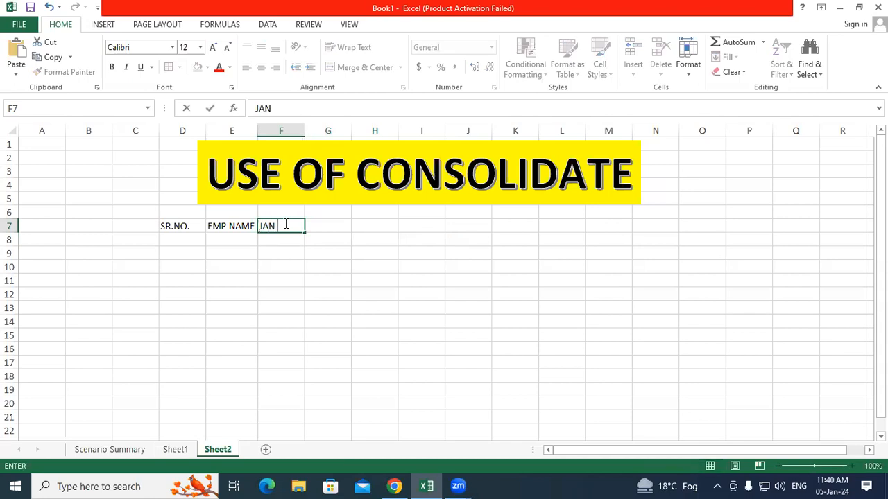
pyautogui.click(322, 228)
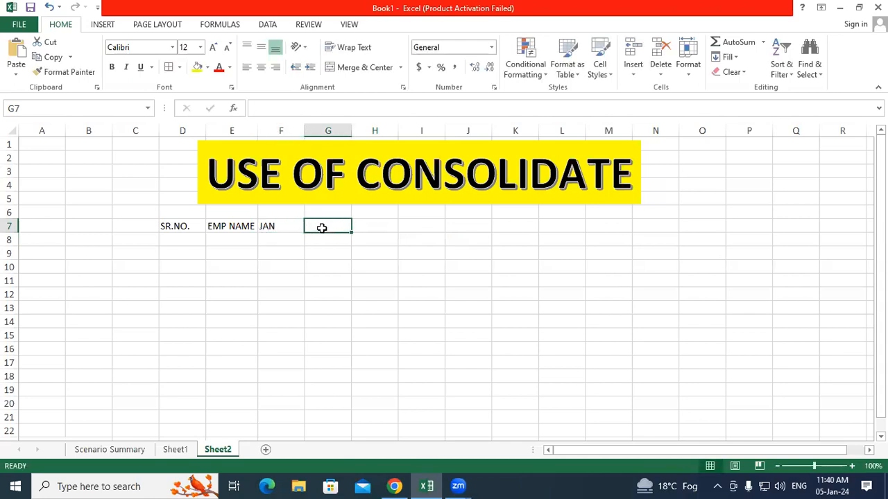
pyautogui.write('FEB')
pyautogui.press('Tab')
pyautogui.write('MAR')
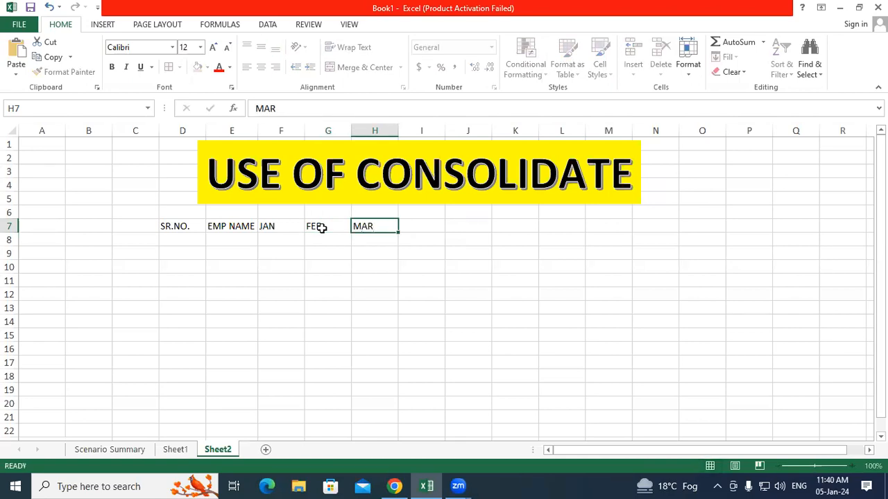
pyautogui.press('Tab')
# Step: Continue the headers with APR, MAY, JUN and TOTAL SALE through L7
pyautogui.write('APR')
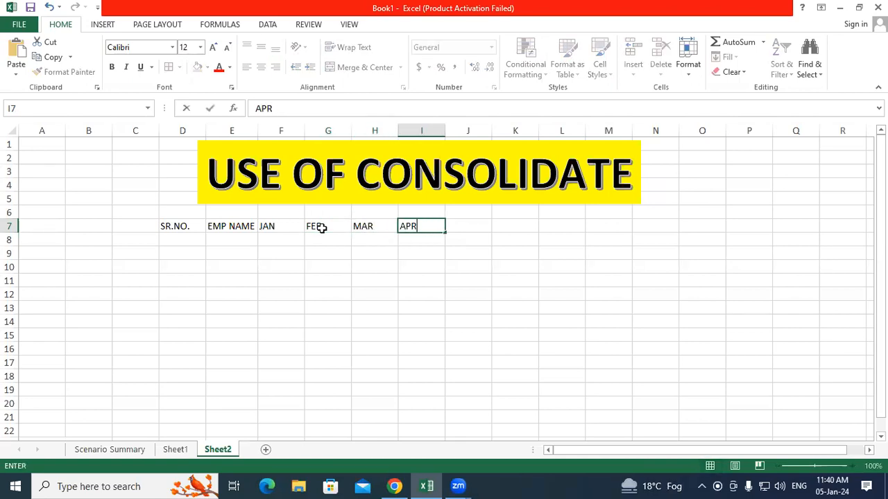
pyautogui.press('Tab')
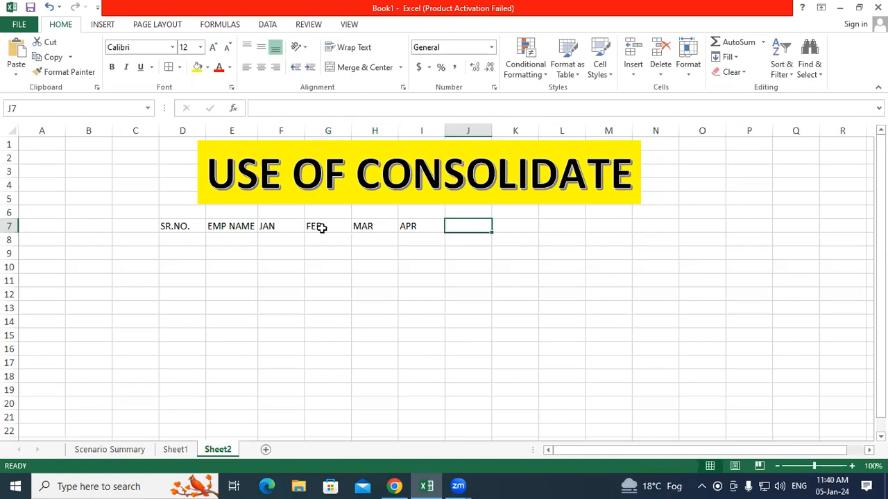
pyautogui.write('MAY')
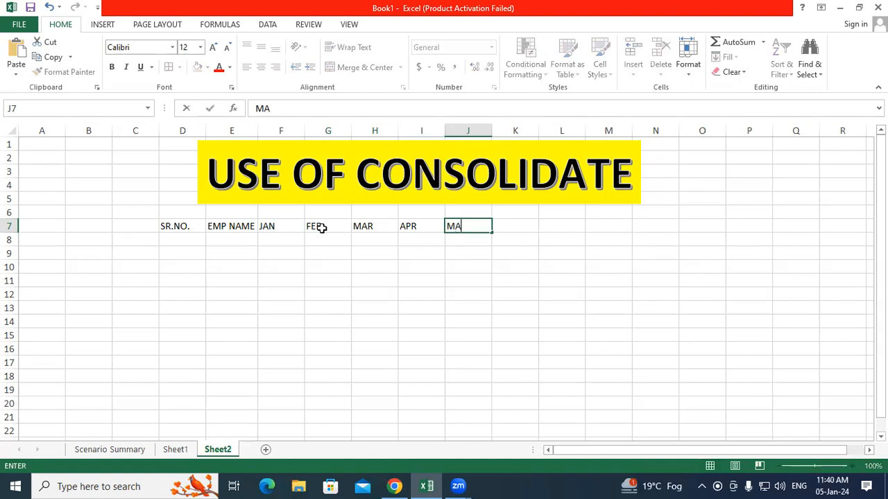
pyautogui.press('Tab')
pyautogui.write('JUN')
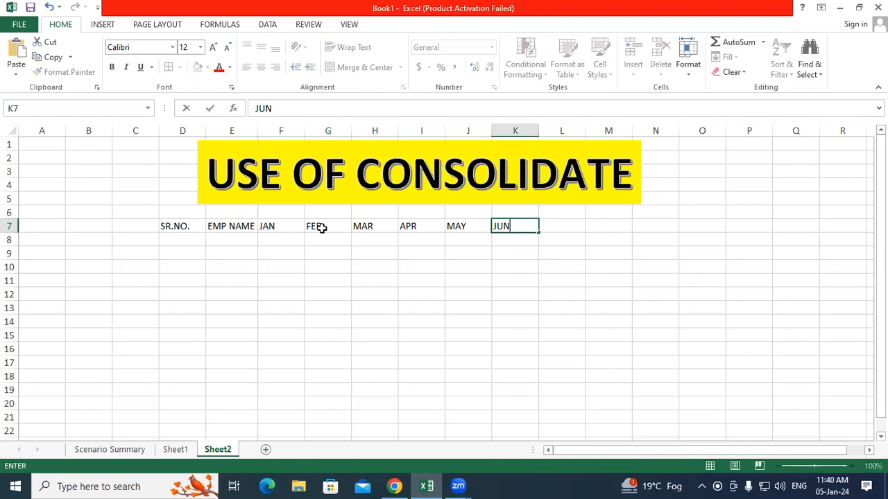
pyautogui.press('Tab')
pyautogui.write('TOTA')
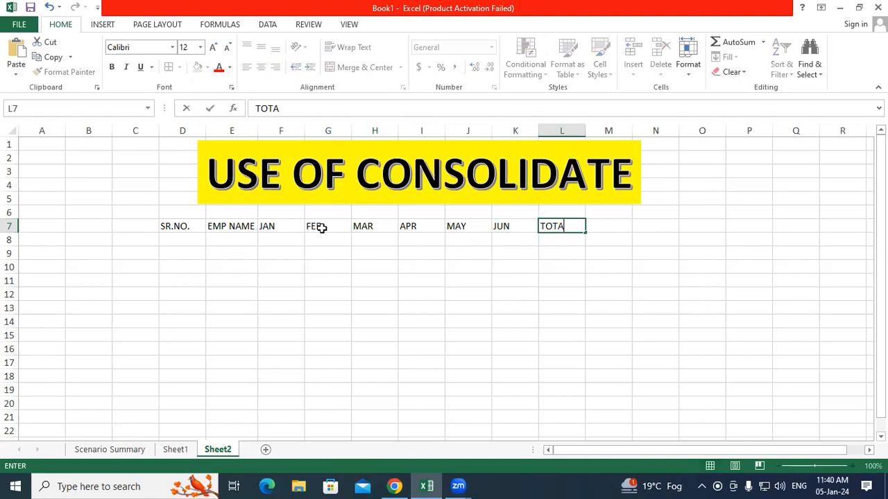
pyautogui.write('L SALE')
pyautogui.click(458, 285)
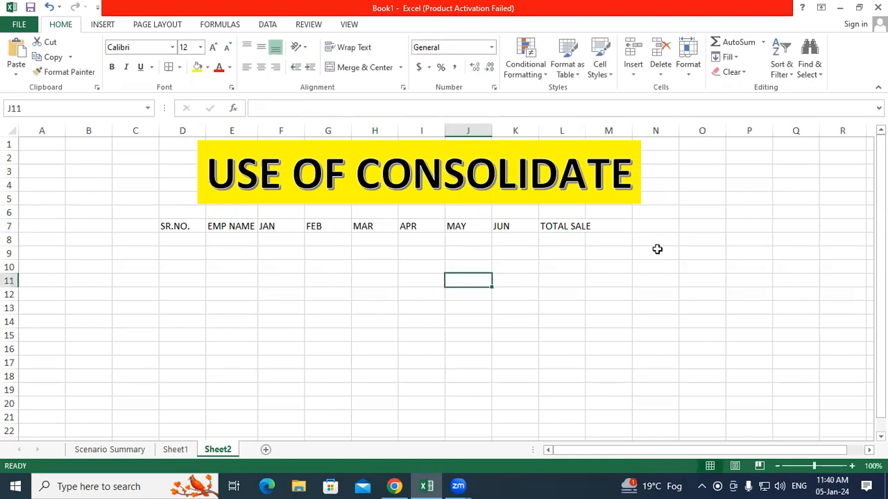
pyautogui.click(702, 168)
# Step: Enter 2022 in cell O3 and format it 24 pt bold with a yellow fill
pyautogui.write('2022')
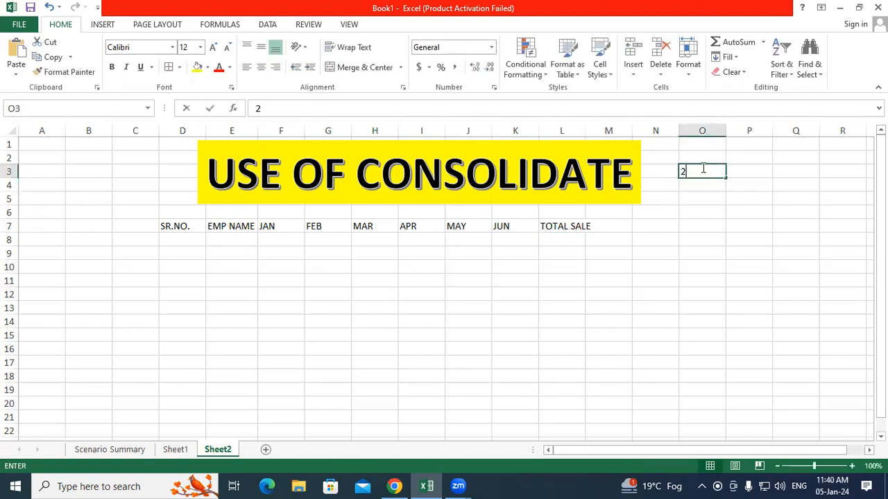
pyautogui.click(720, 291)
pyautogui.click(713, 171)
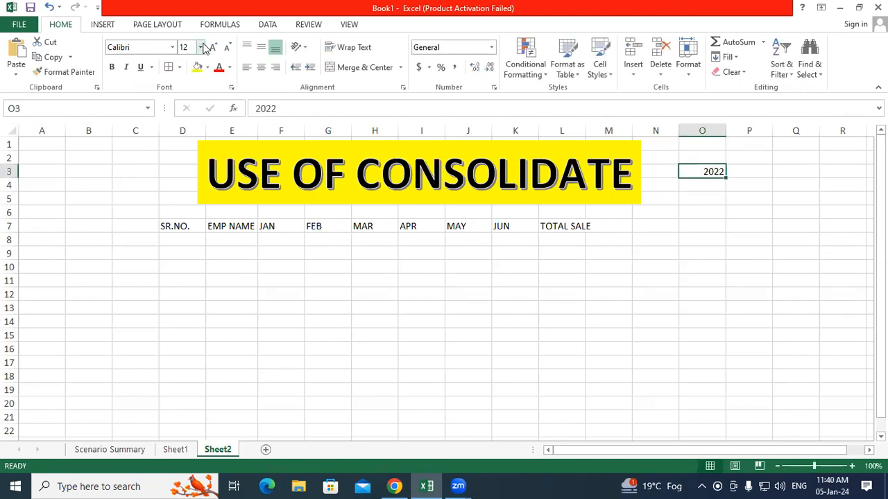
pyautogui.click(212, 47)
pyautogui.click(212, 47)
pyautogui.click(212, 47)
pyautogui.click(212, 47)
pyautogui.click(212, 47)
pyautogui.click(212, 47)
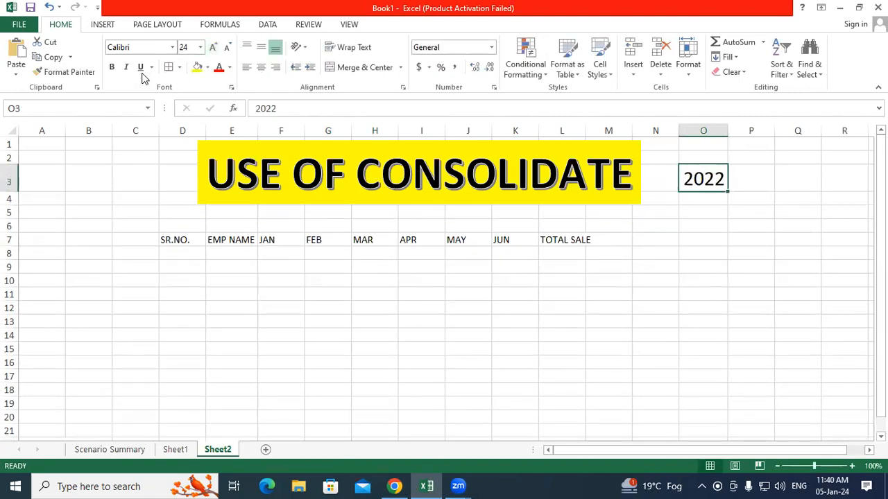
pyautogui.click(112, 68)
pyautogui.click(197, 68)
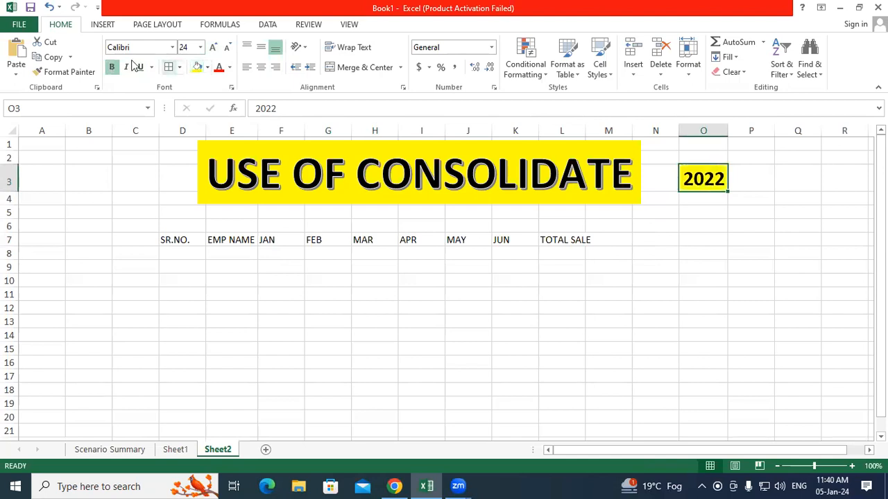
pyautogui.click(652, 293)
# Step: Put borders on every cell of the table D7:L14; an early column autofit is undone
pyautogui.click(252, 291)
pyautogui.moveTo(201, 241); pyautogui.dragTo(556, 340)
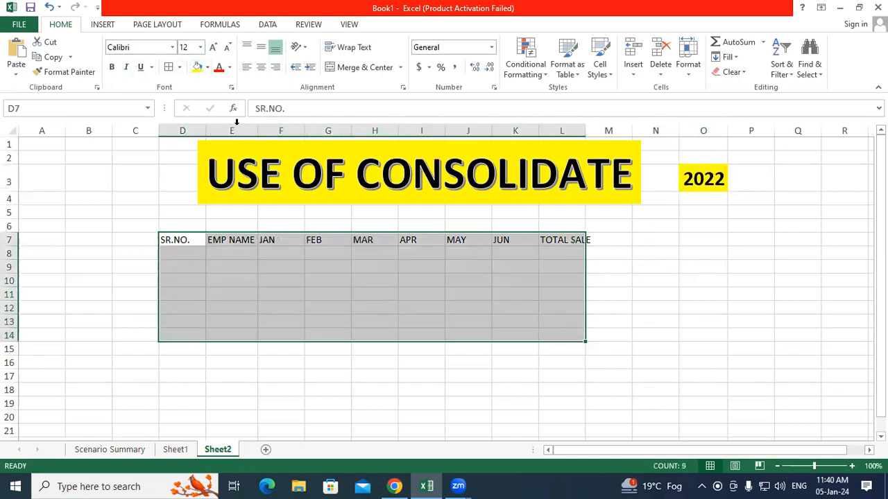
pyautogui.click(169, 67)
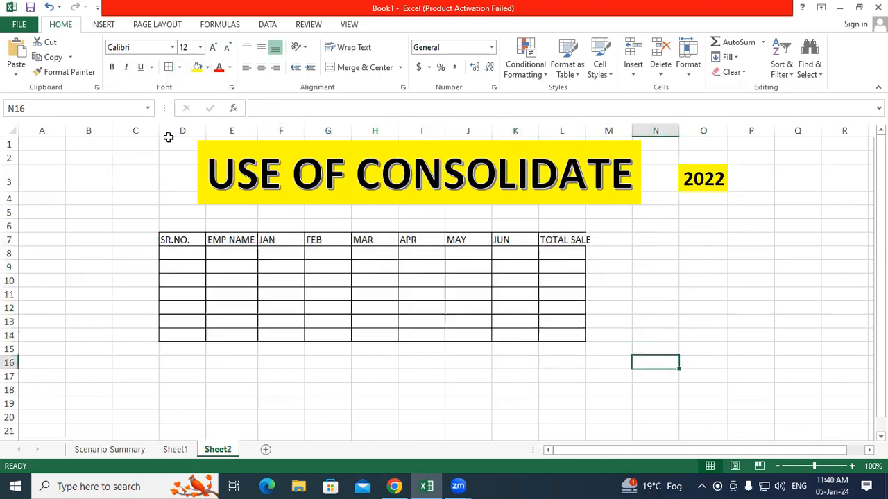
pyautogui.moveTo(174, 131); pyautogui.dragTo(566, 150)
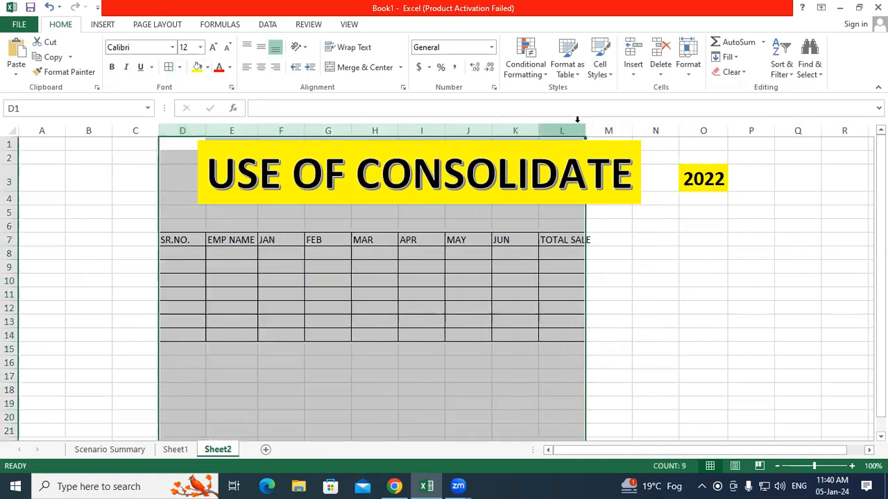
pyautogui.doubleClick(586, 131)
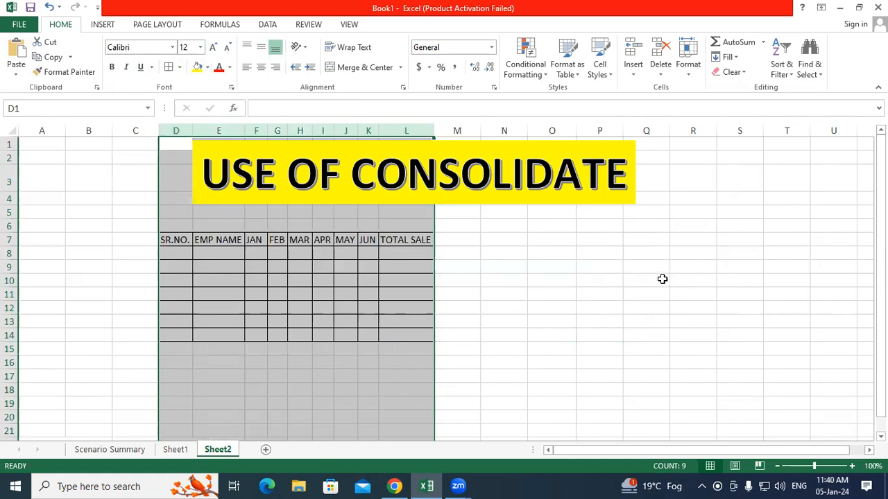
pyautogui.hotkey('ctrl', 'z')
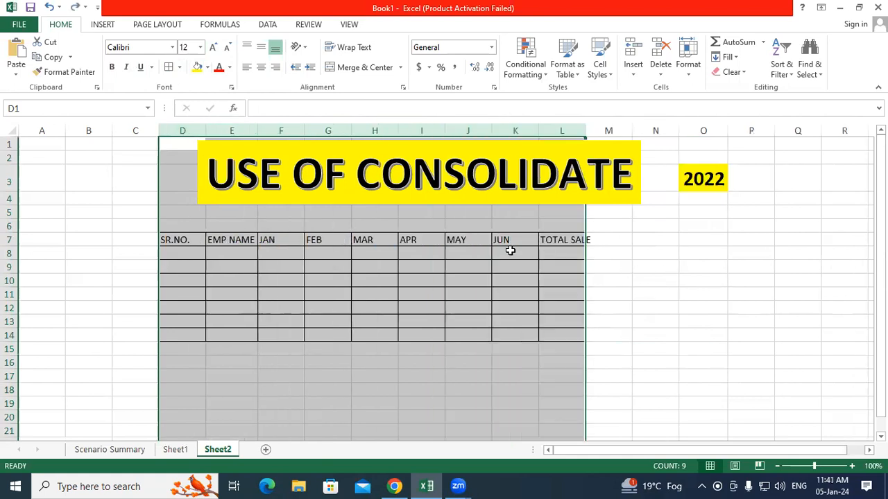
pyautogui.click(296, 265)
# Step: Raise the table font to 16, autofit columns D:L, and shift the title banner left to reveal 2022
pyautogui.moveTo(193, 237); pyautogui.dragTo(557, 334)
pyautogui.click(213, 47)
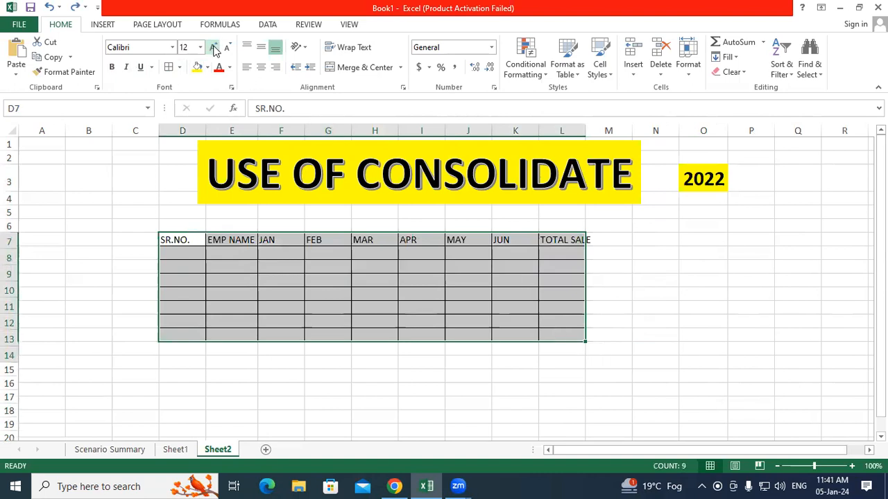
pyautogui.click(213, 47)
pyautogui.click(659, 258)
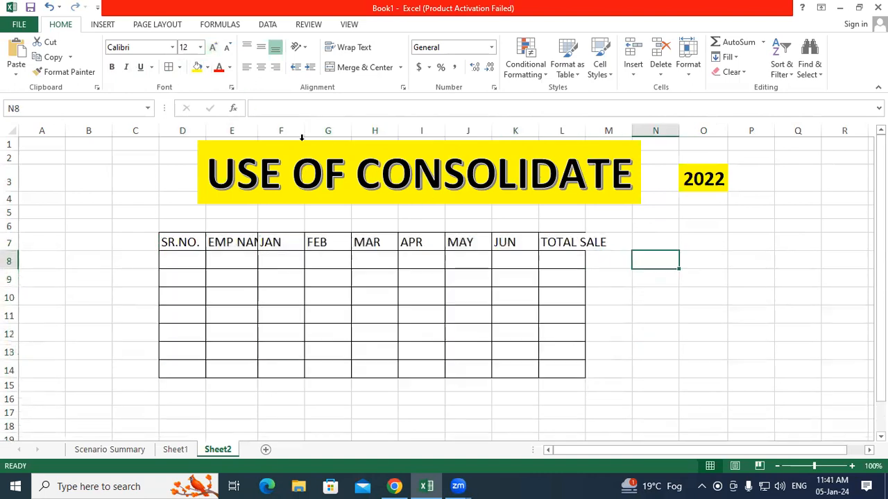
pyautogui.moveTo(179, 130); pyautogui.dragTo(583, 131)
pyautogui.doubleClick(584, 131)
pyautogui.click(598, 247)
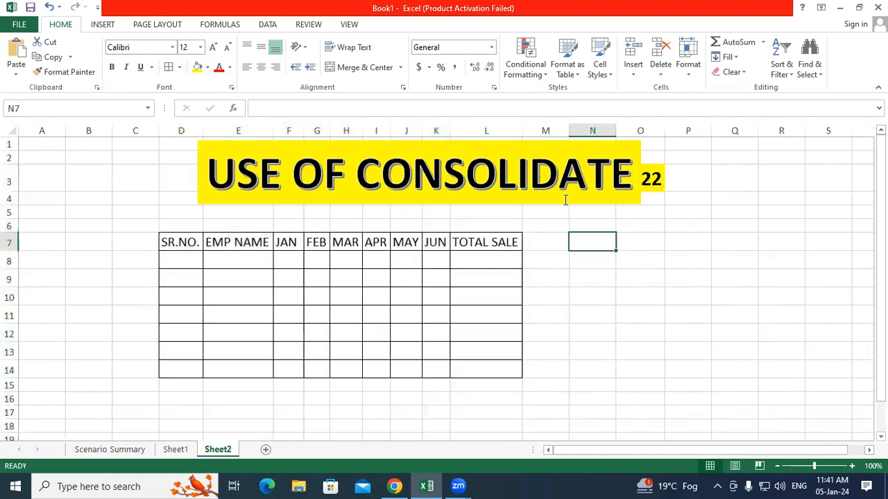
pyautogui.moveTo(553, 203); pyautogui.dragTo(476, 222)
pyautogui.click(576, 266)
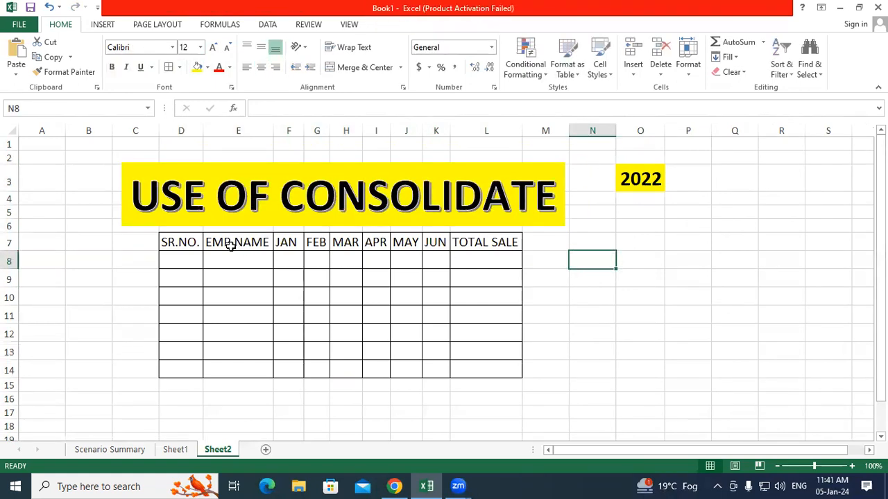
# Step: Make the header row SR.NO. through TOTAL SALE bold
pyautogui.click(193, 243)
pyautogui.moveTo(226, 244); pyautogui.dragTo(486, 252)
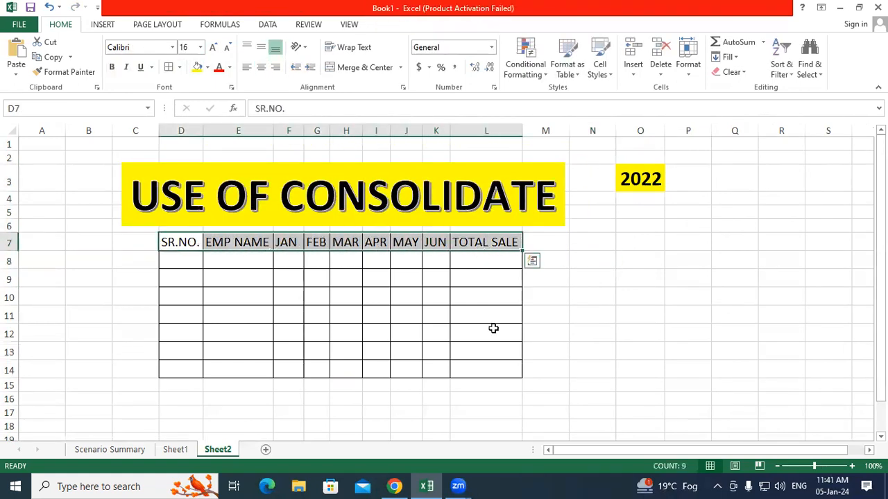
pyautogui.hotkey('ctrl', 'b')
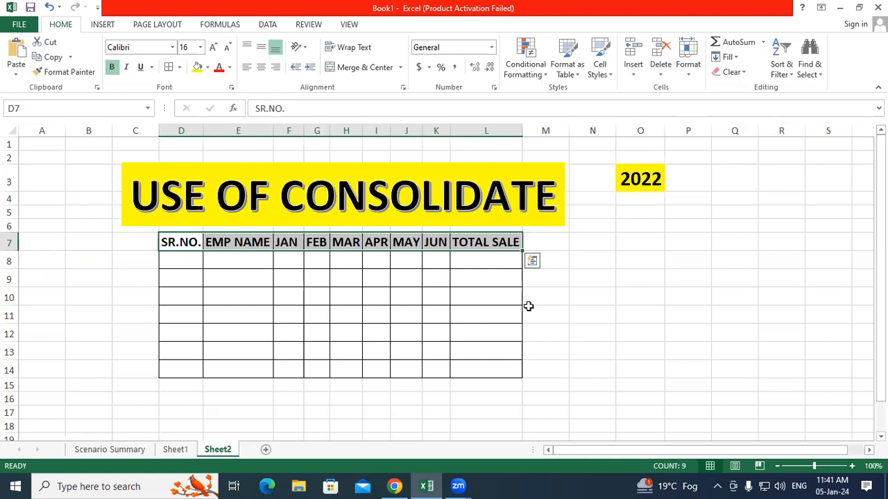
pyautogui.click(575, 291)
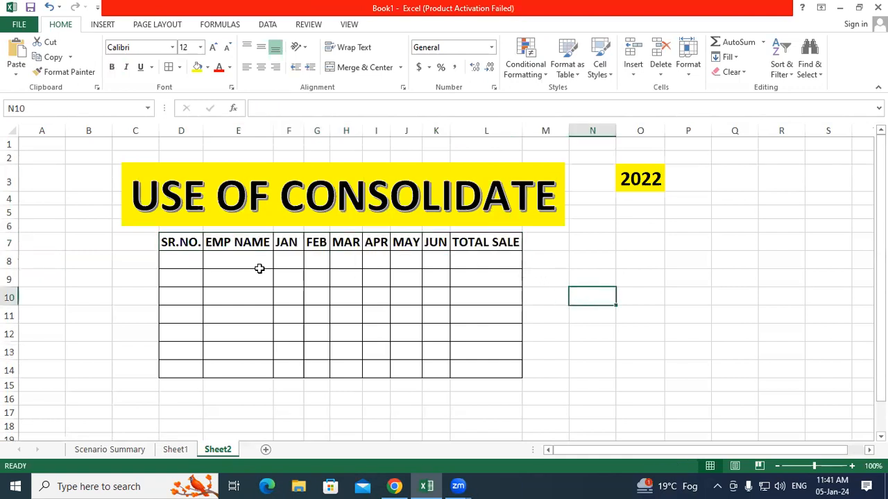
# Step: Number the SR.NO. column 1 to 7 down D8:D14 using a fill series
pyautogui.click(172, 261)
pyautogui.write('1')
pyautogui.press('Return')
pyautogui.write('2')
pyautogui.click(201, 291)
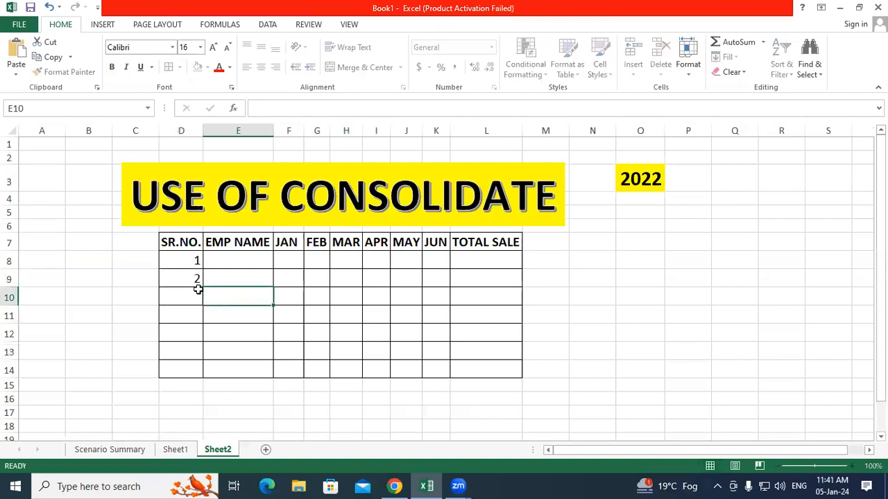
pyautogui.moveTo(184, 256); pyautogui.dragTo(208, 374)
pyautogui.click(319, 367)
# Step: Enter the seven employees' names down E8:E14, one per serial number
pyautogui.click(235, 260)
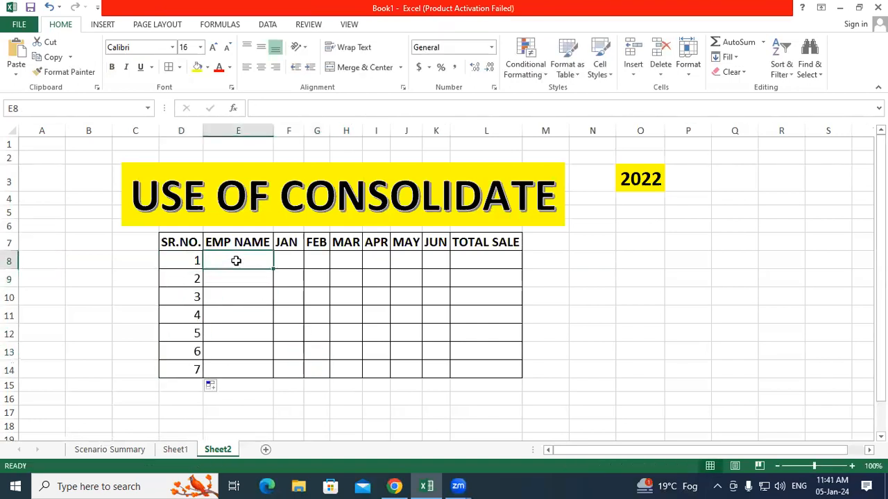
pyautogui.write('RA')
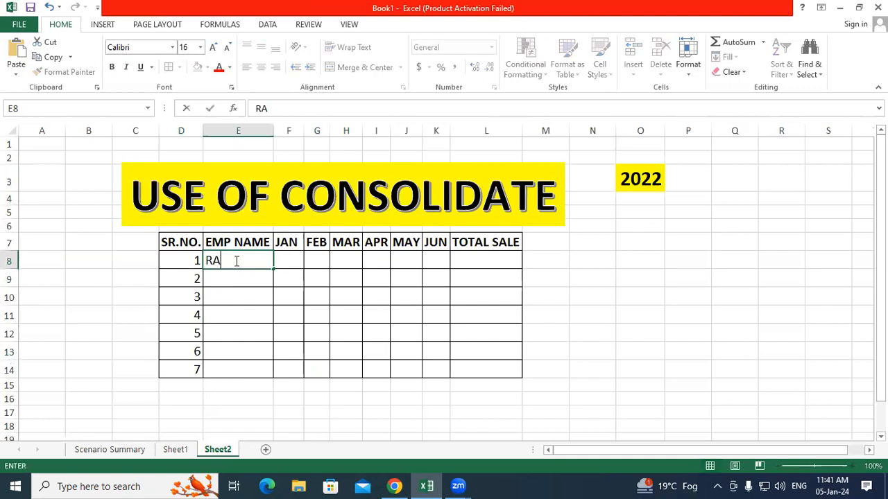
pyautogui.write('JESH')
pyautogui.press('Return')
pyautogui.write('JAKIR')
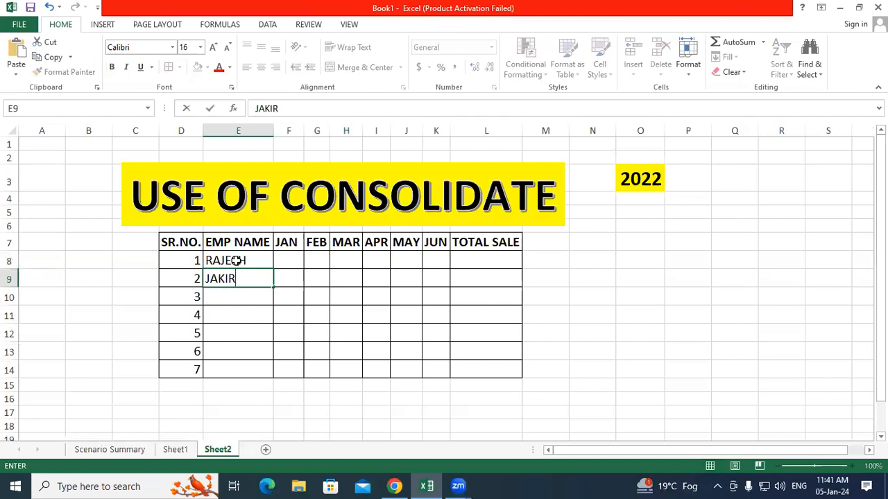
pyautogui.press('Return')
pyautogui.write('ROHIT')
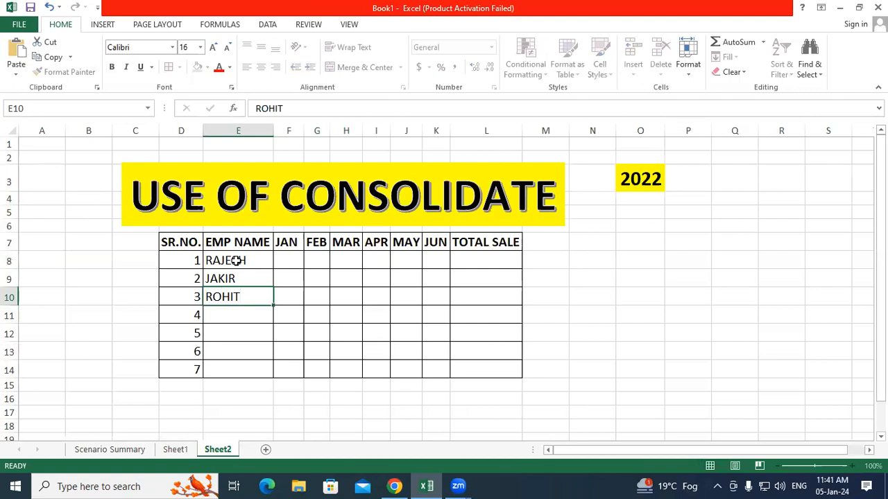
pyautogui.press('Return')
pyautogui.write('K')
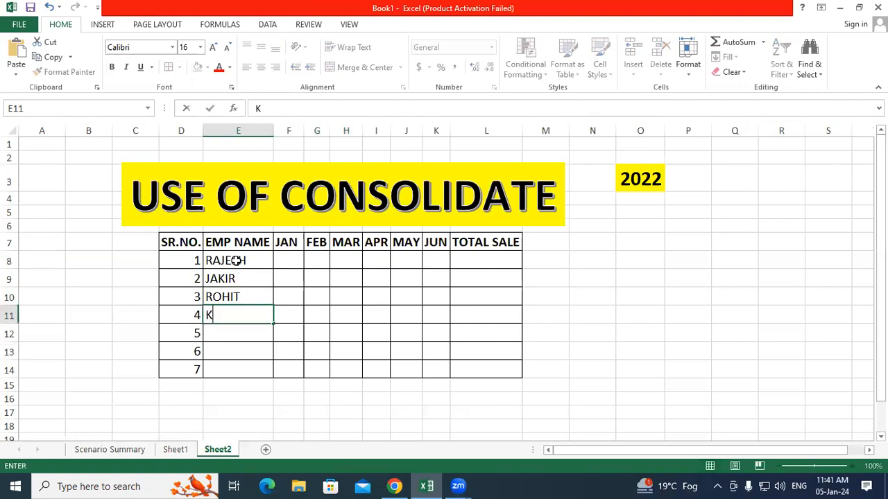
pyautogui.write('AMLESH')
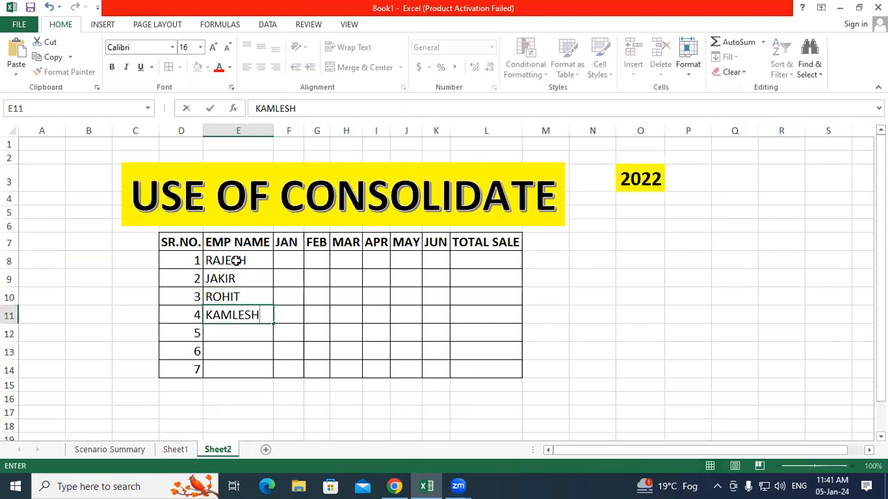
pyautogui.press('Return')
pyautogui.write('KAMAL')
pyautogui.press('Return')
pyautogui.write('PRAVEEN')
pyautogui.press('Return')
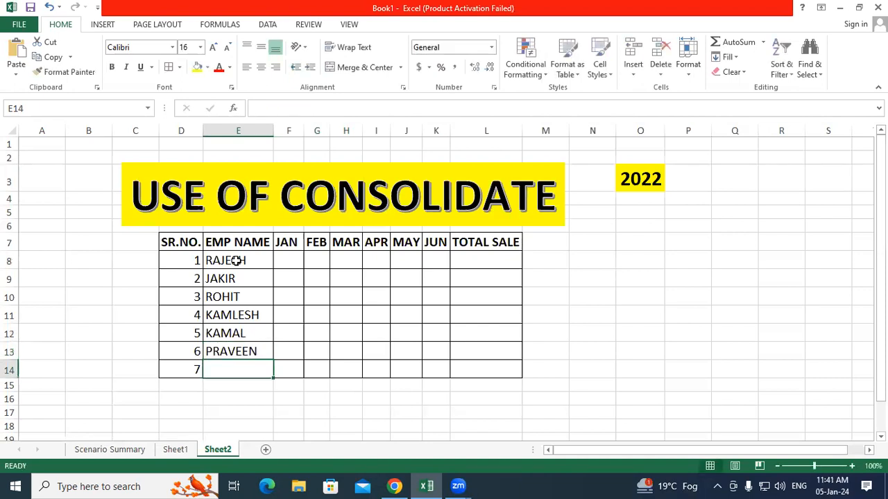
pyautogui.write('AMAN')
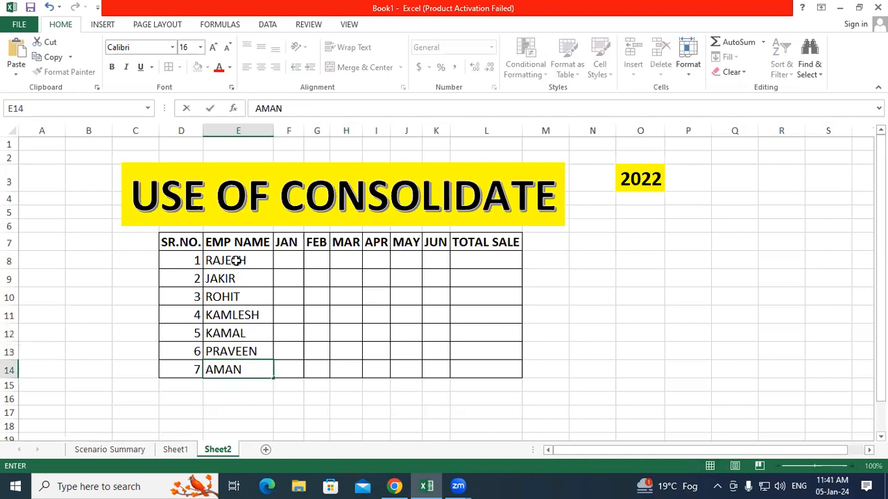
pyautogui.click(404, 299)
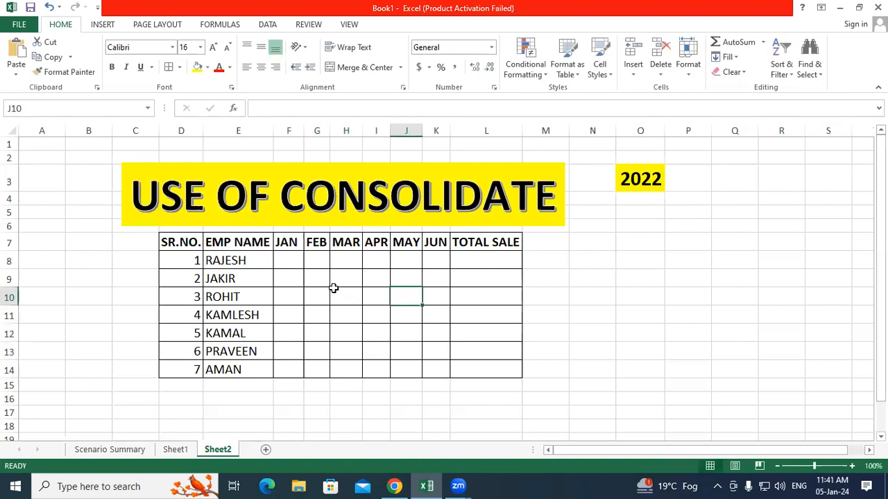
# Step: Enter the formula =RANDBETWEEN(5000,7000) in cell F8
pyautogui.click(293, 274)
pyautogui.click(289, 261)
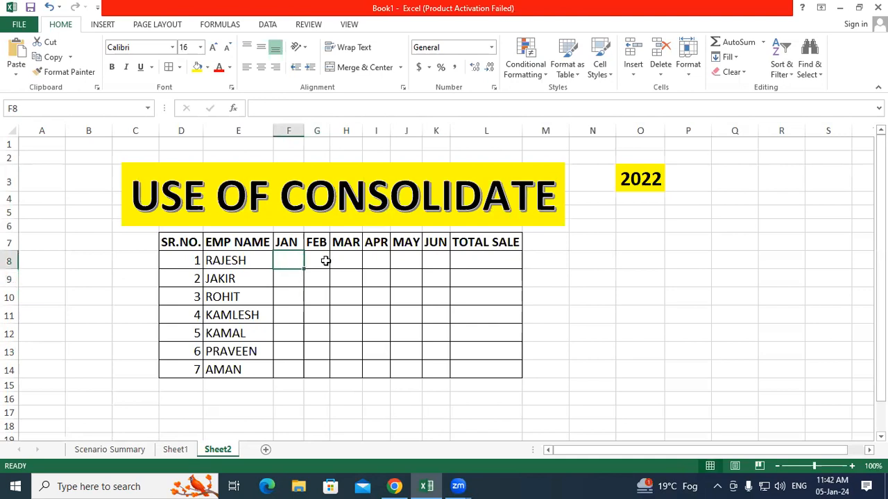
pyautogui.click(324, 260)
pyautogui.click(342, 261)
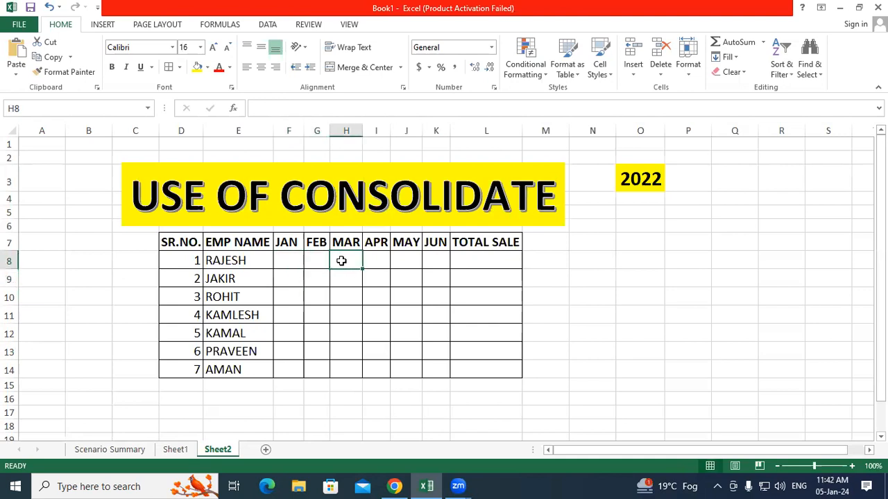
pyautogui.click(288, 264)
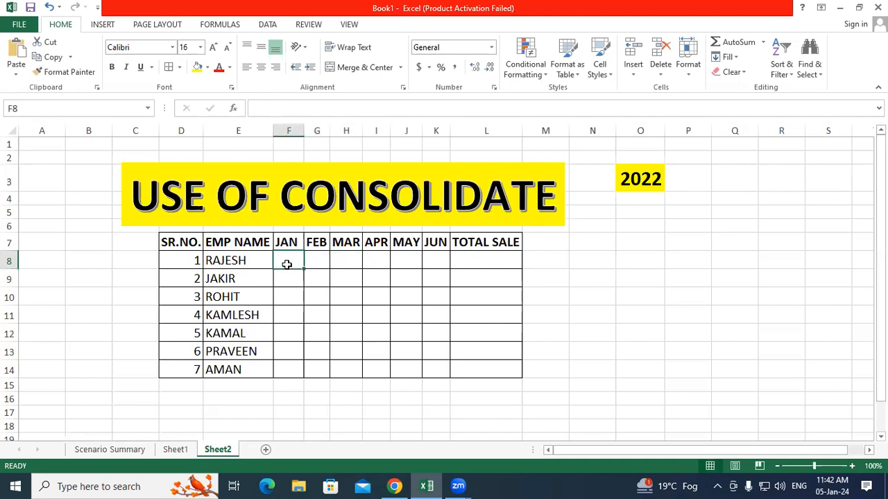
pyautogui.write('=RAND')
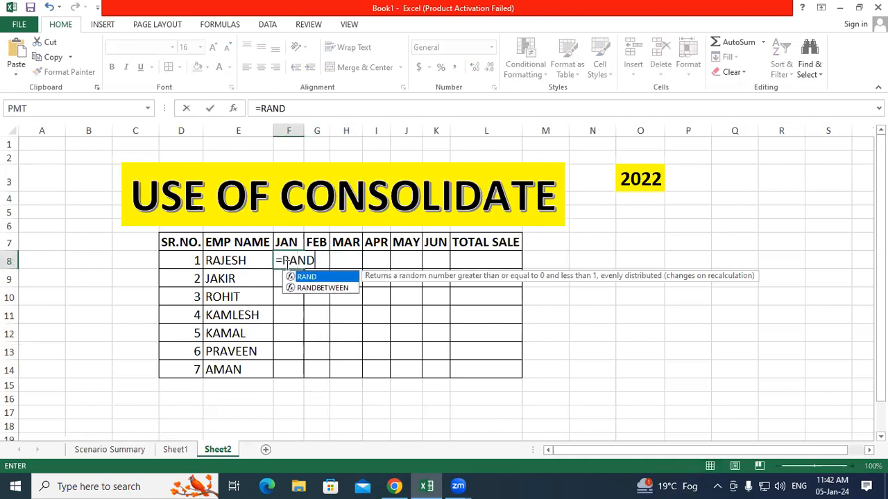
pyautogui.write('(')
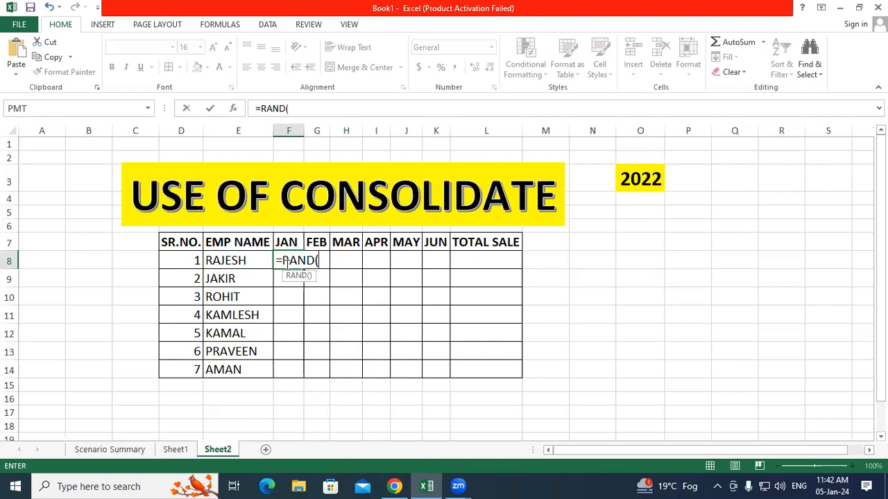
pyautogui.press('BackSpace')
pyautogui.write('BE')
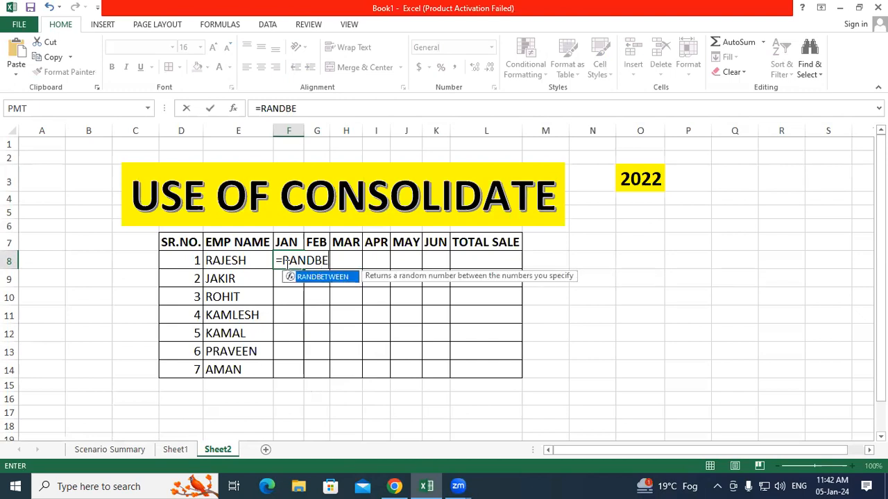
pyautogui.write('T')
pyautogui.press('Tab')
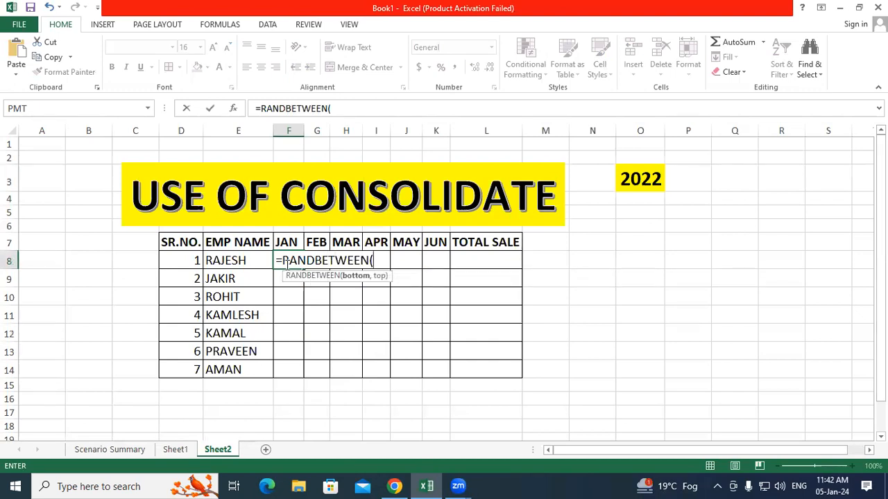
pyautogui.write('5000,7000')
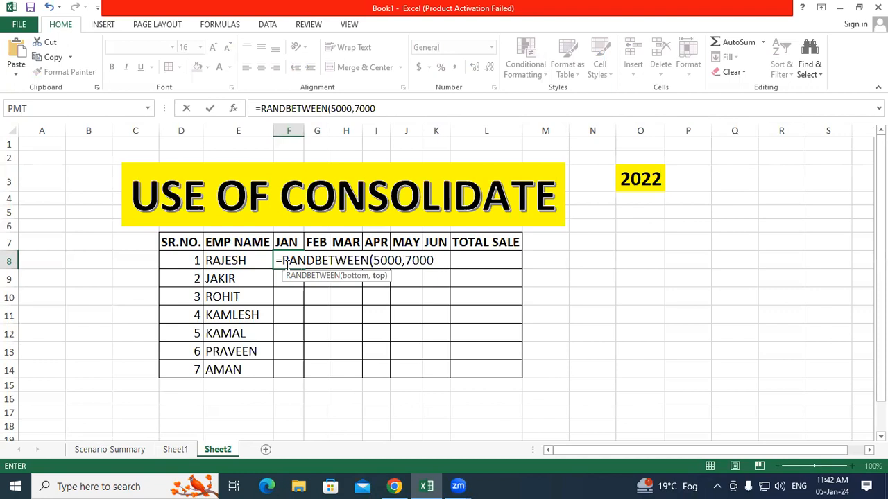
pyautogui.press('Return')
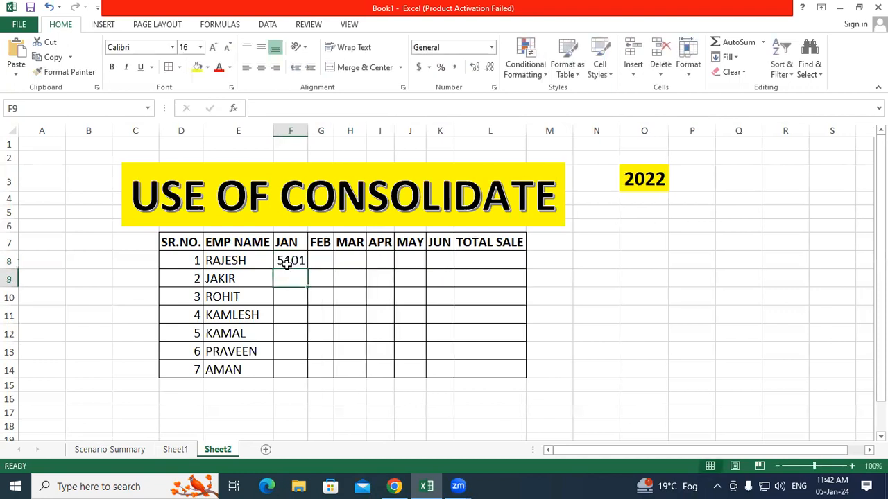
# Step: Fill the random formula across F8:K14, autofit columns F:K, and select the sales range
pyautogui.click(286, 264)
pyautogui.moveTo(307, 269); pyautogui.dragTo(452, 378)
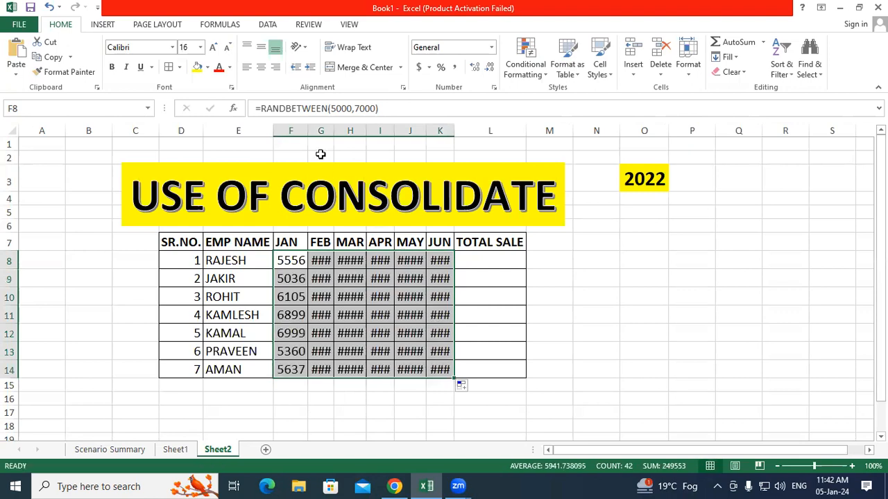
pyautogui.moveTo(302, 125); pyautogui.dragTo(440, 129)
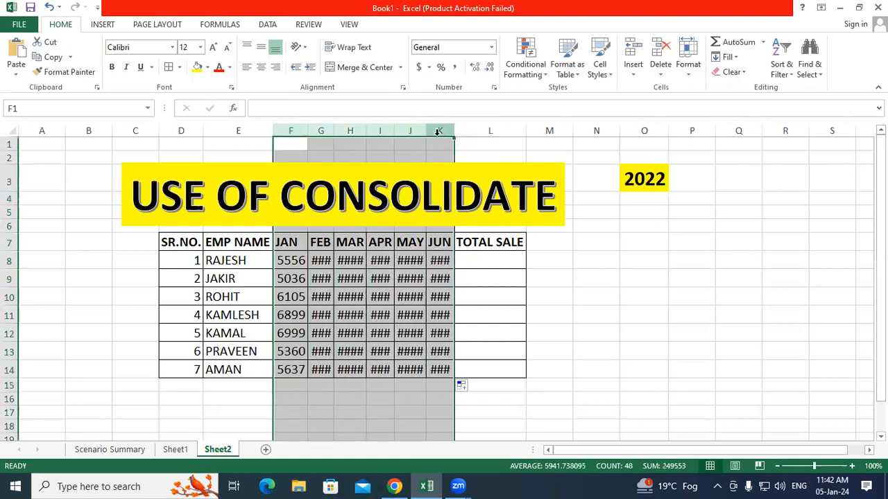
pyautogui.doubleClick(452, 129)
pyautogui.click(623, 291)
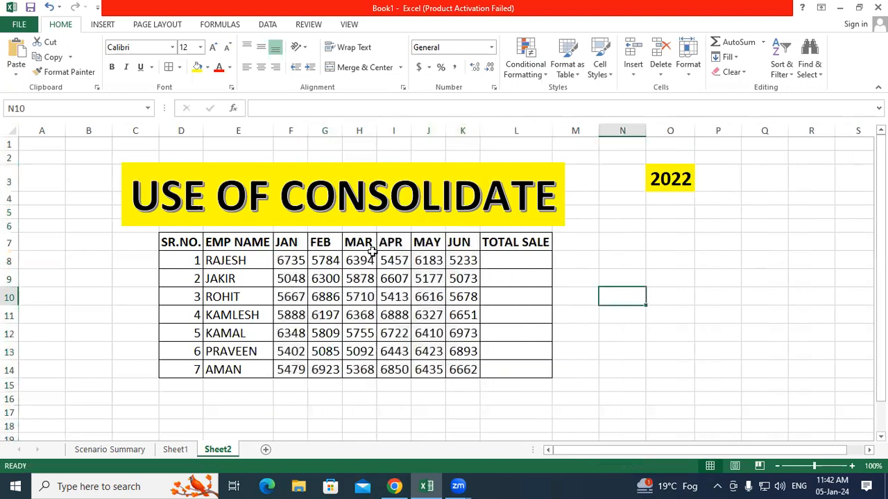
pyautogui.click(315, 262)
pyautogui.moveTo(314, 262); pyautogui.dragTo(467, 375)
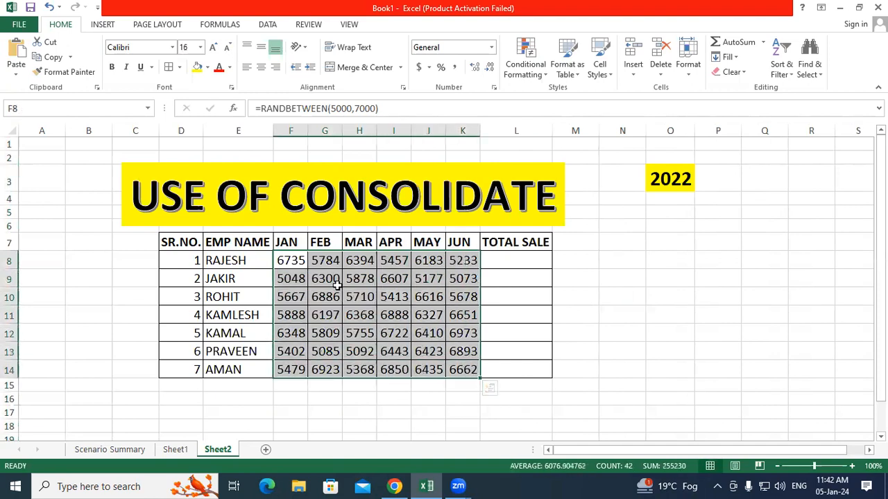
# Step: Copy F8:K14 and paste it back over itself as values only
pyautogui.rightClick(342, 285)
pyautogui.click(381, 52)
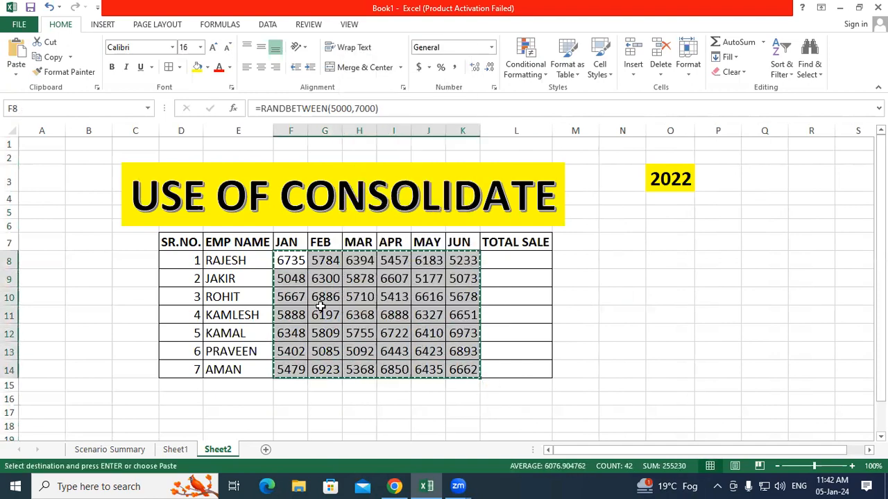
pyautogui.rightClick(321, 307)
pyautogui.click(367, 121)
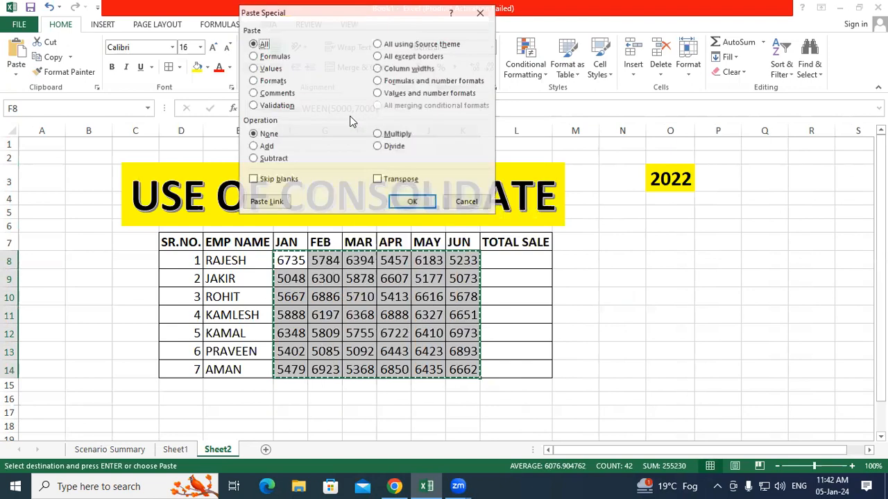
pyautogui.click(262, 68)
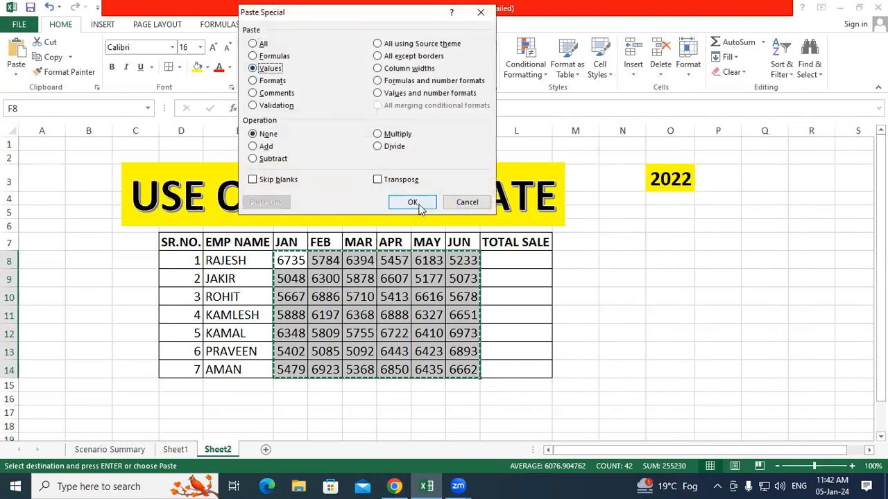
pyautogui.click(411, 202)
pyautogui.click(749, 298)
pyautogui.click(701, 350)
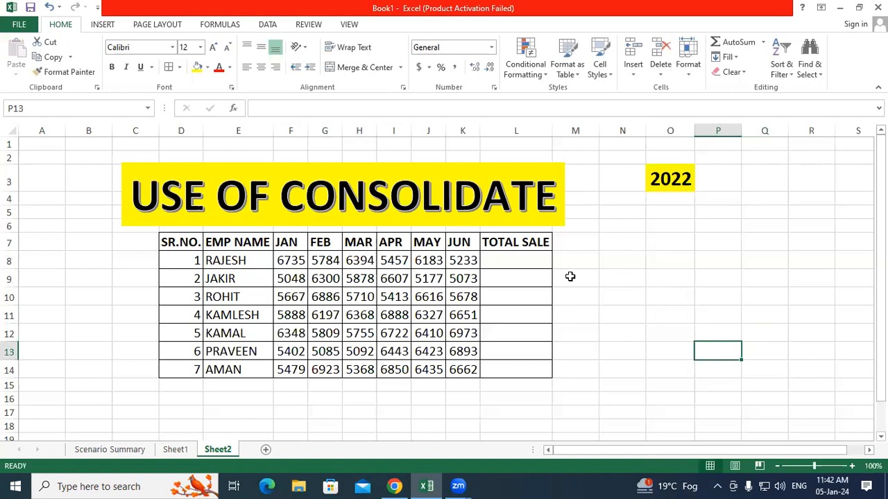
# Step: AutoSum F8:K8 into L8 and fill the total down to L14
pyautogui.click(520, 258)
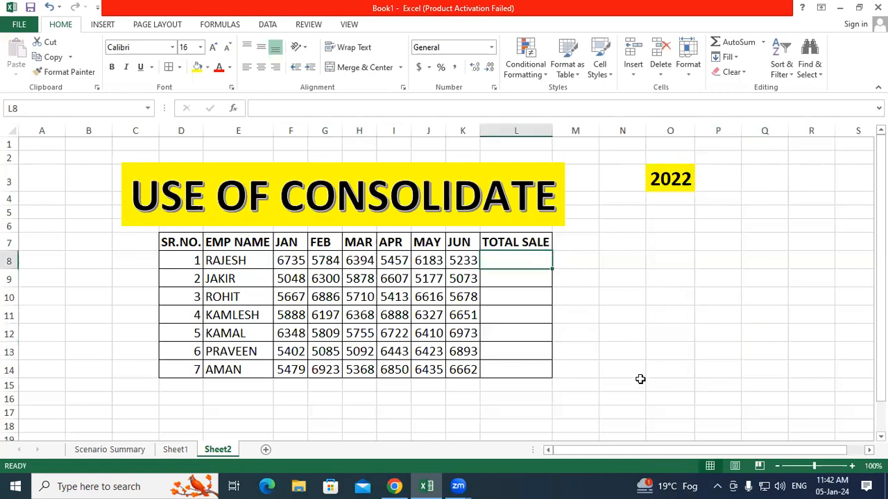
pyautogui.hotkey('alt', '=')
pyautogui.press('Return')
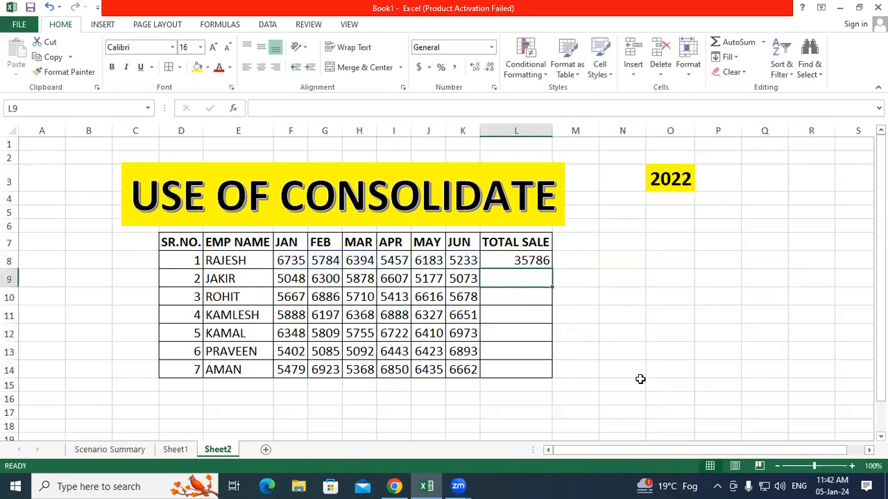
pyautogui.click(531, 262)
pyautogui.doubleClick(553, 271)
pyautogui.click(690, 383)
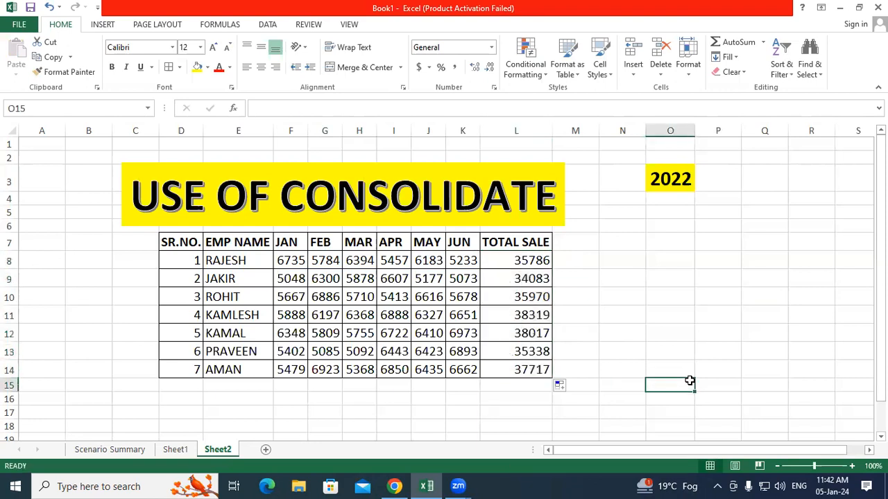
# Step: Check the first employee's JAN and JUN values and the 2022 label, then add a blank Sheet4
pyautogui.click(234, 260)
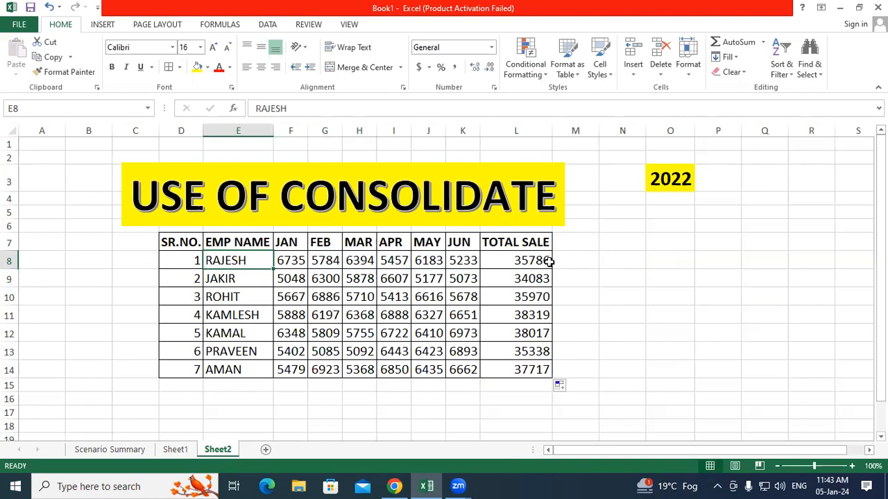
pyautogui.click(290, 256)
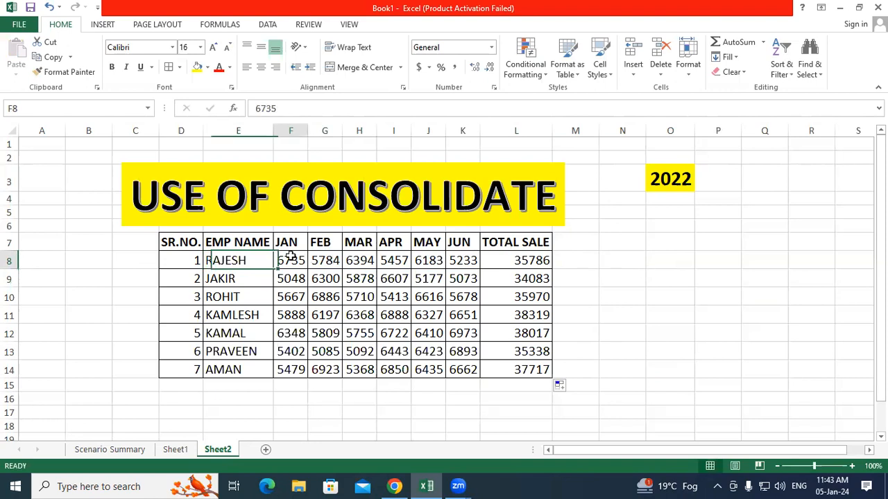
pyautogui.click(468, 259)
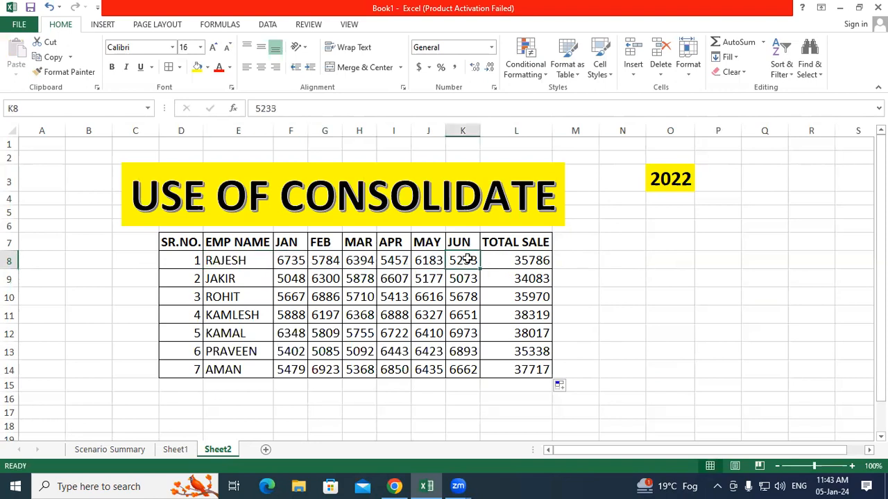
pyautogui.click(664, 261)
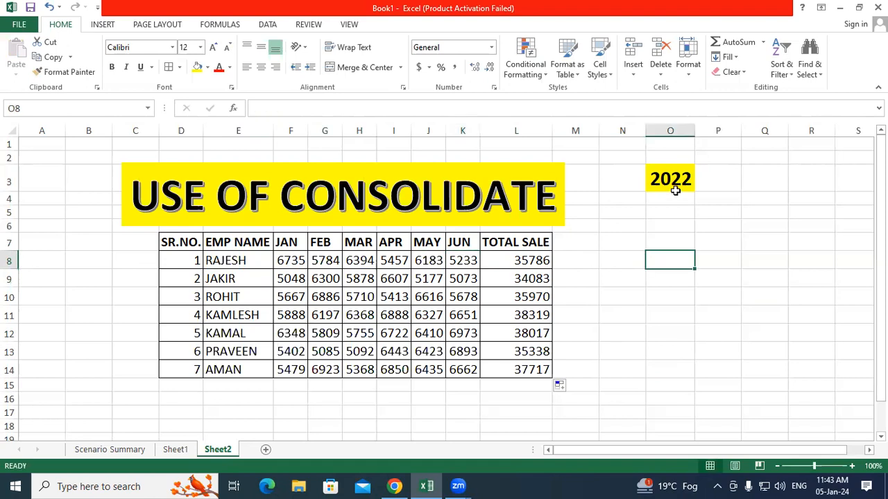
pyautogui.hotkey('ctrl', 'Up')
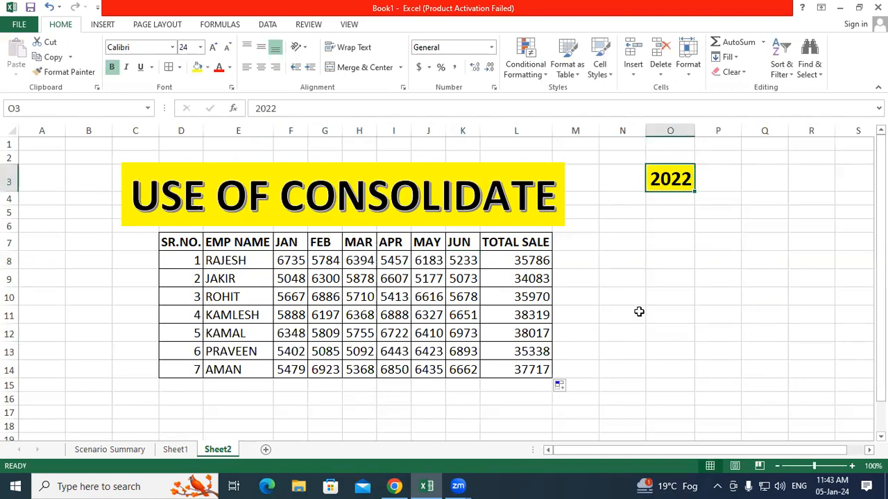
pyautogui.click(679, 275)
pyautogui.click(268, 451)
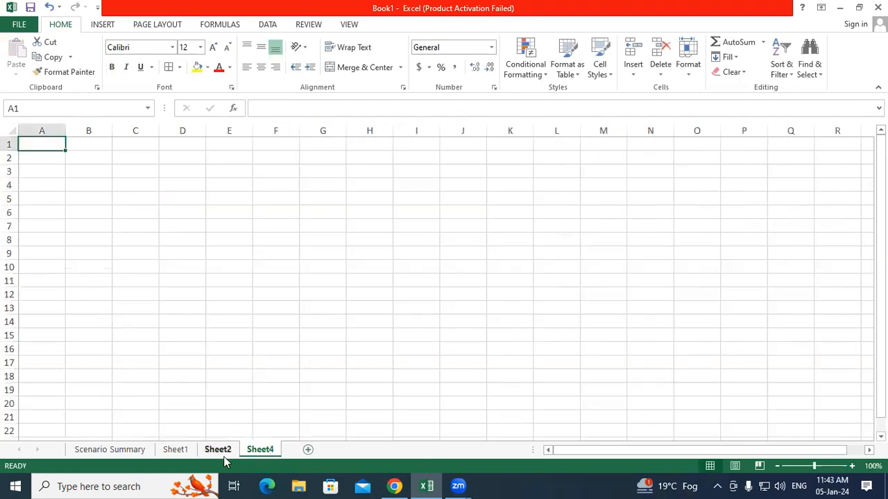
# Step: Copy Sheet2's header row D7:L7 and paste it into Sheet4 at D9
pyautogui.click(224, 450)
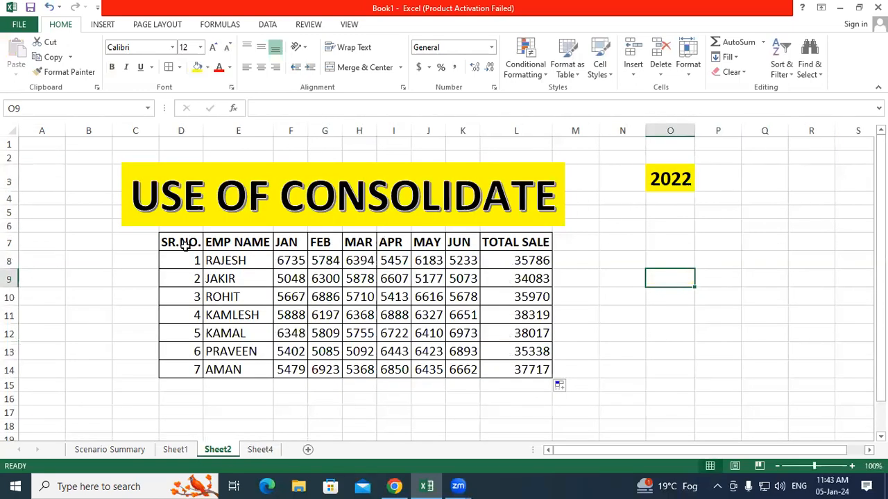
pyautogui.moveTo(184, 243); pyautogui.dragTo(528, 243)
pyautogui.rightClick(528, 243)
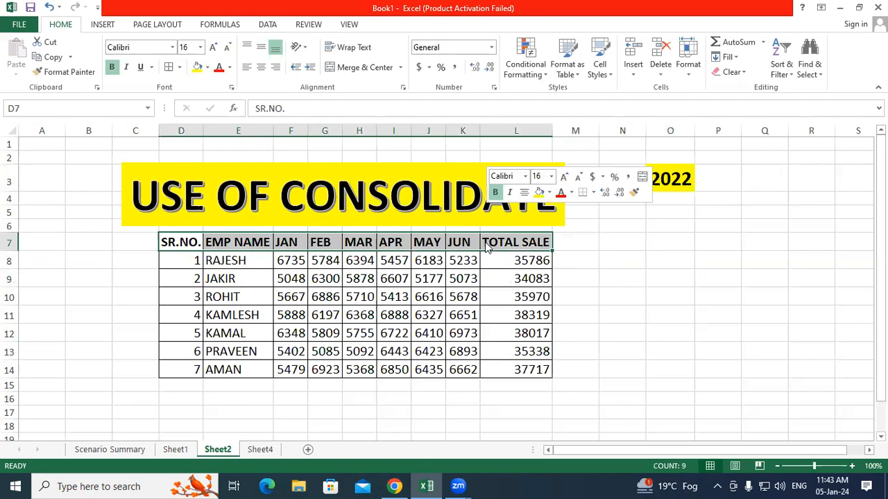
pyautogui.click(534, 238)
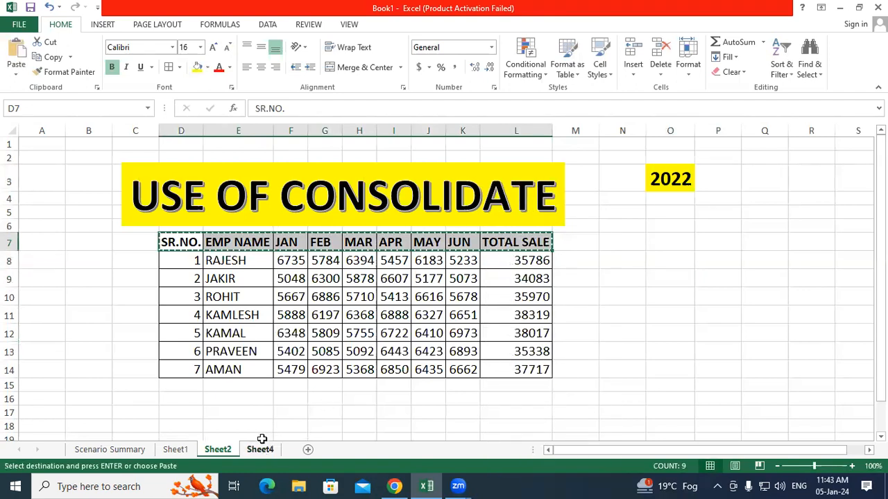
pyautogui.click(261, 448)
pyautogui.click(183, 249)
pyautogui.rightClick(182, 251)
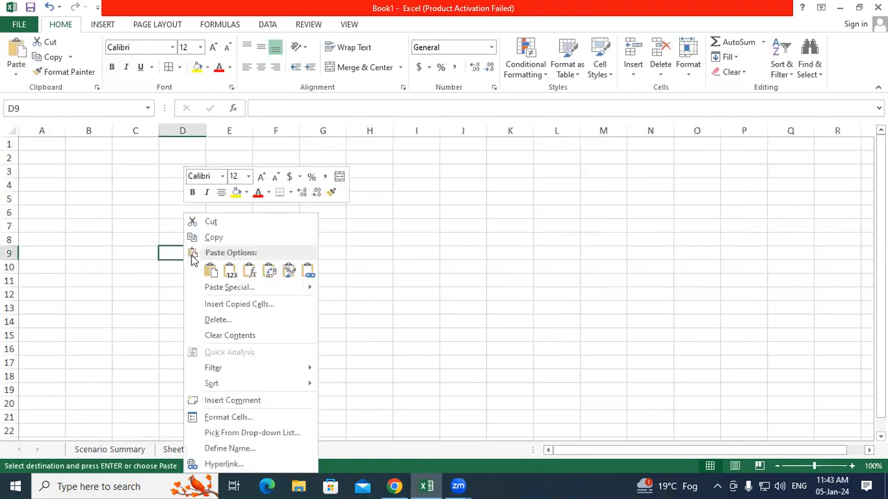
pyautogui.click(210, 269)
pyautogui.click(259, 324)
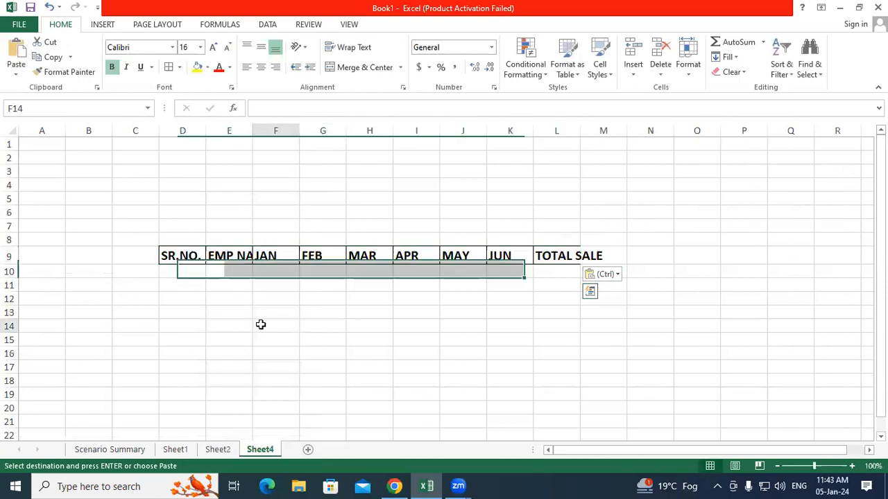
# Step: Enter a 2023 label in N4 at font size 20, then return to Sheet2
pyautogui.click(654, 181)
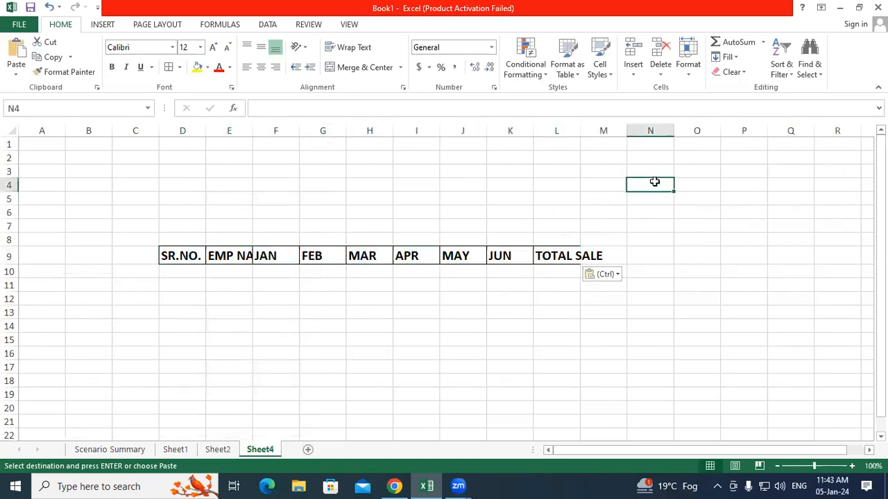
pyautogui.write('2023')
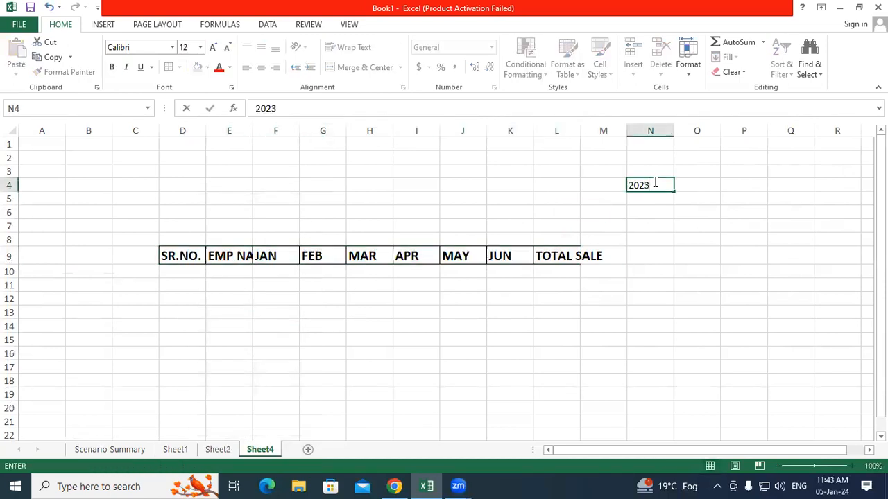
pyautogui.click(699, 271)
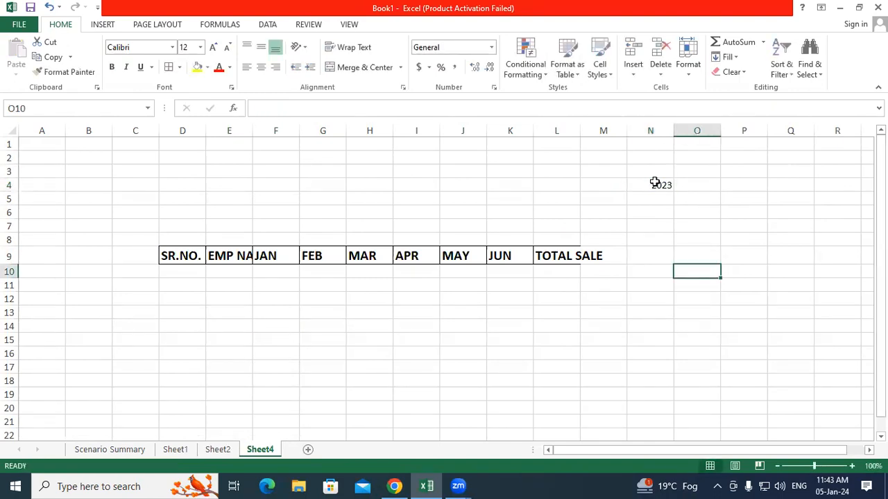
pyautogui.click(650, 185)
pyautogui.click(216, 49)
pyautogui.click(217, 48)
pyautogui.click(216, 48)
pyautogui.click(216, 48)
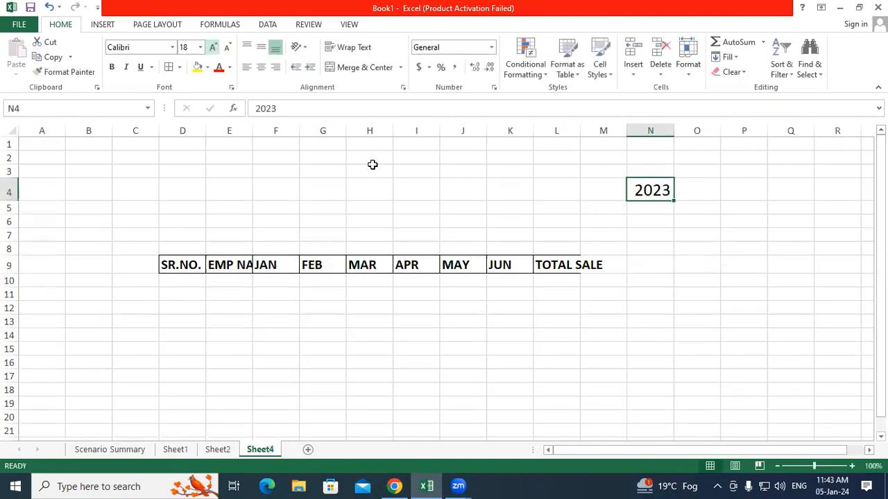
pyautogui.click(623, 294)
pyautogui.click(397, 485)
pyautogui.click(427, 485)
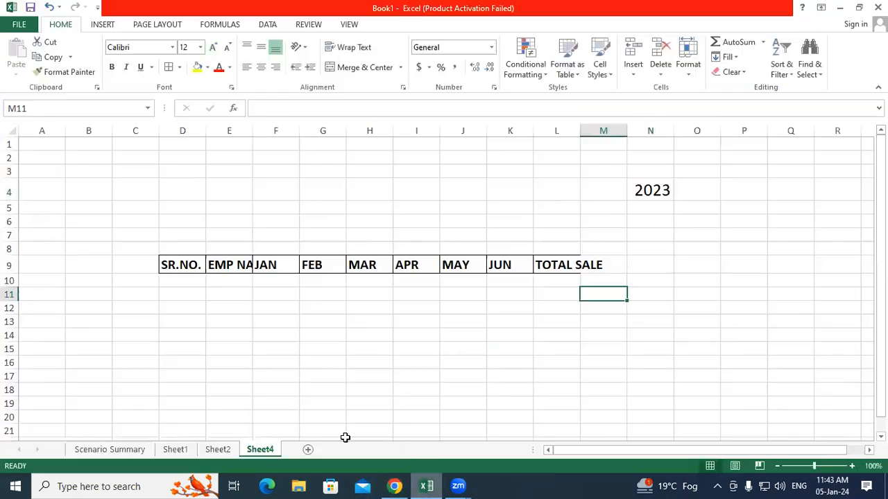
pyautogui.click(232, 451)
# Step: Copy the serial numbers and employee names D8:E14 from Sheet2 into Sheet4 at D10
pyautogui.moveTo(224, 260); pyautogui.dragTo(227, 369)
pyautogui.moveTo(193, 269); pyautogui.dragTo(234, 369)
pyautogui.rightClick(226, 321)
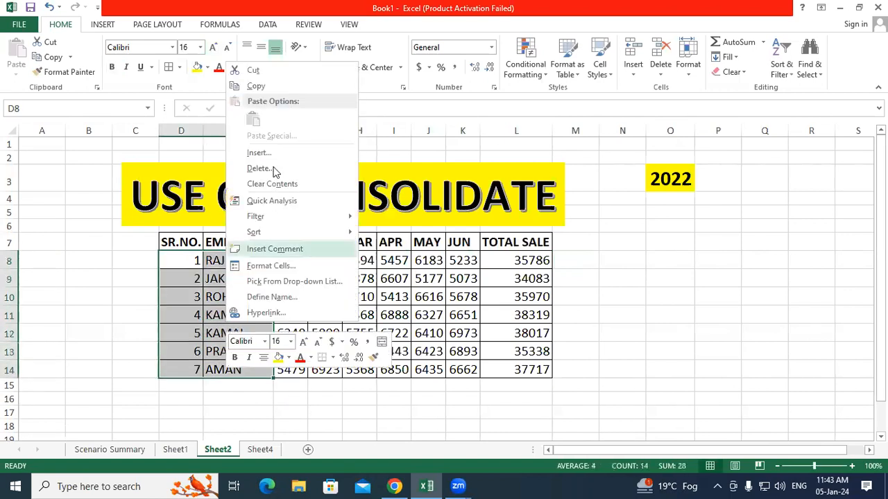
pyautogui.click(268, 89)
pyautogui.click(261, 450)
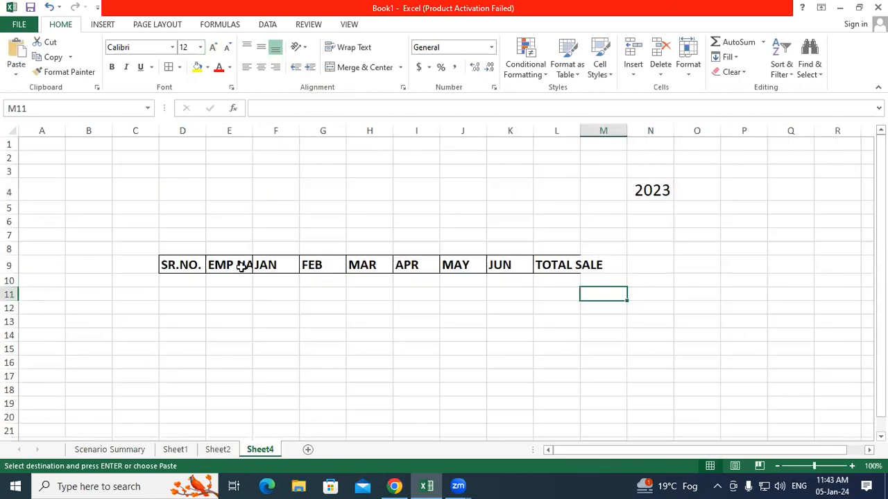
pyautogui.click(179, 285)
pyautogui.rightClick(177, 283)
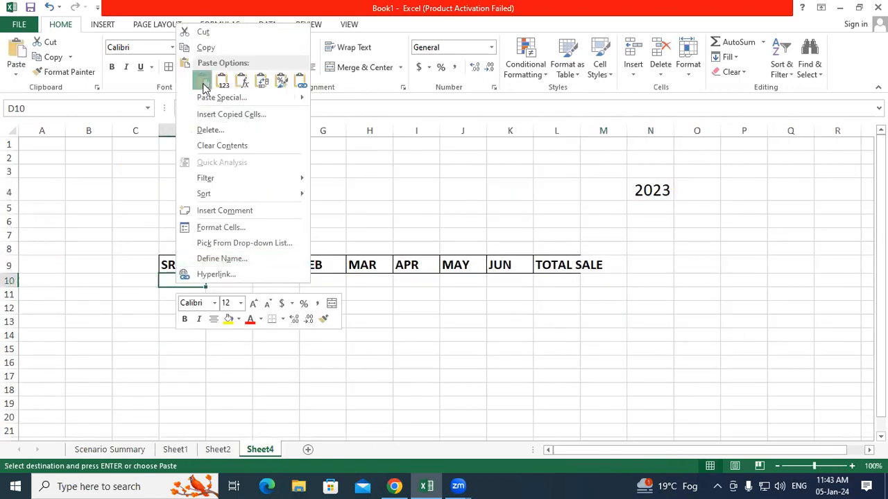
pyautogui.press('Escape')
pyautogui.hotkey('ctrl', 'v')
pyautogui.click(350, 358)
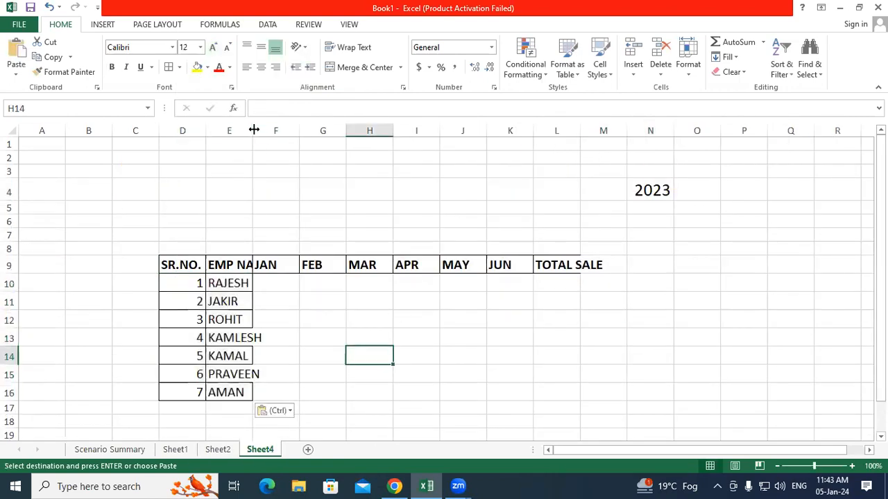
# Step: Autofit columns E and L and give the 2023 table D9:L16 All Borders
pyautogui.doubleClick(252, 131)
pyautogui.click(396, 313)
pyautogui.moveTo(184, 264); pyautogui.dragTo(586, 390)
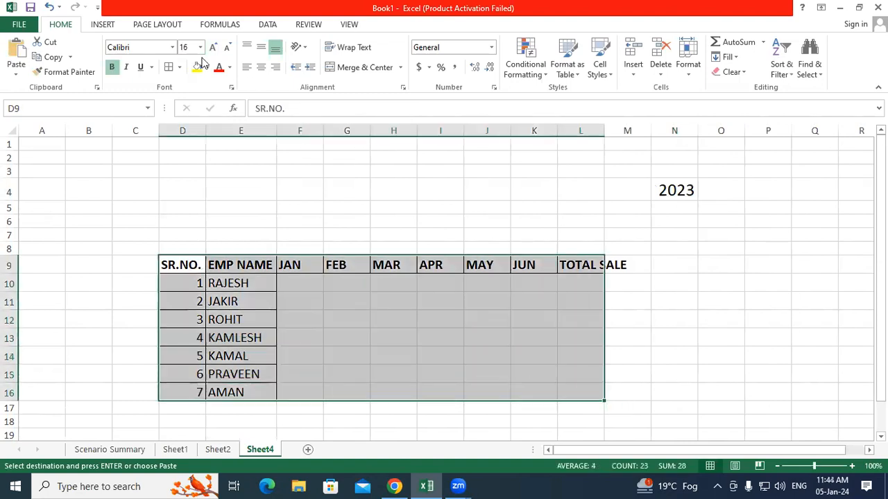
pyautogui.click(168, 67)
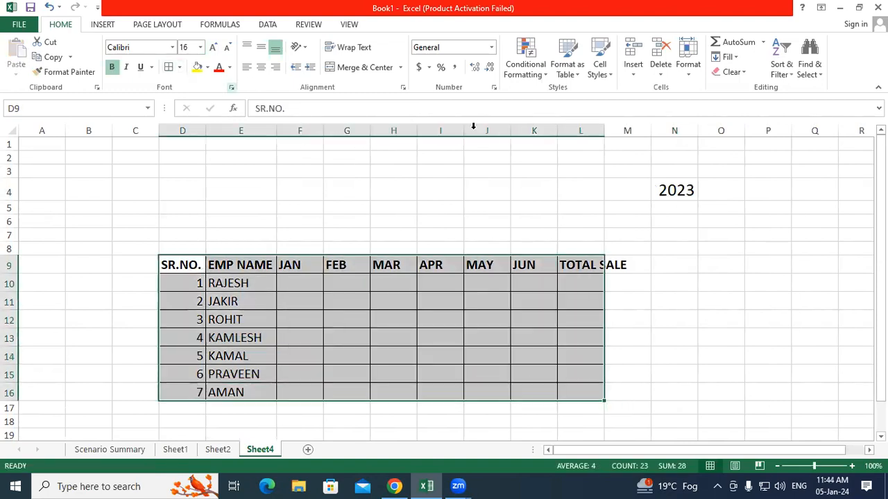
pyautogui.doubleClick(603, 130)
pyautogui.click(654, 283)
pyautogui.click(306, 279)
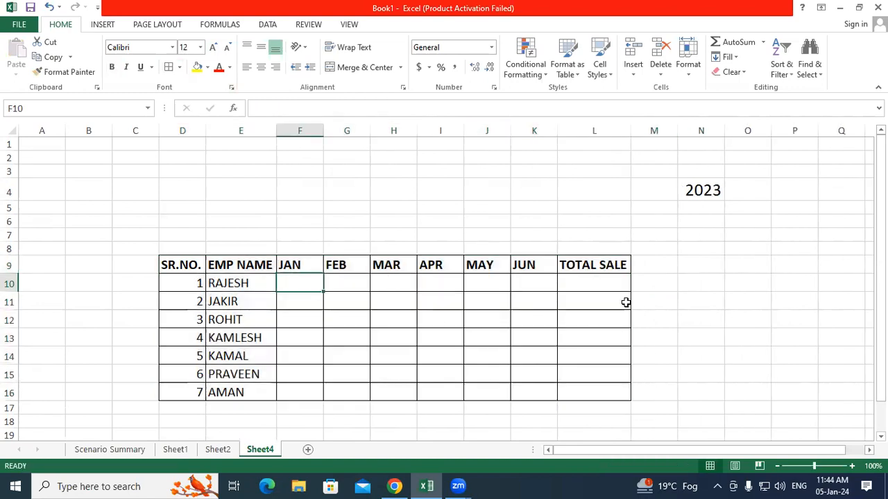
# Step: Enter =RANDBETWEEN(10000,12000) in F10 and fill it across F10:K16
pyautogui.write('=RAN')
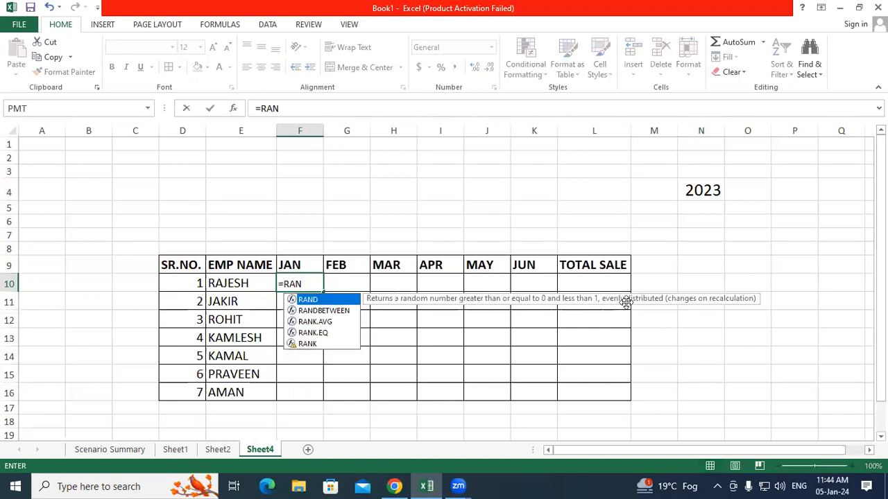
pyautogui.press('Down')
pyautogui.press('Tab')
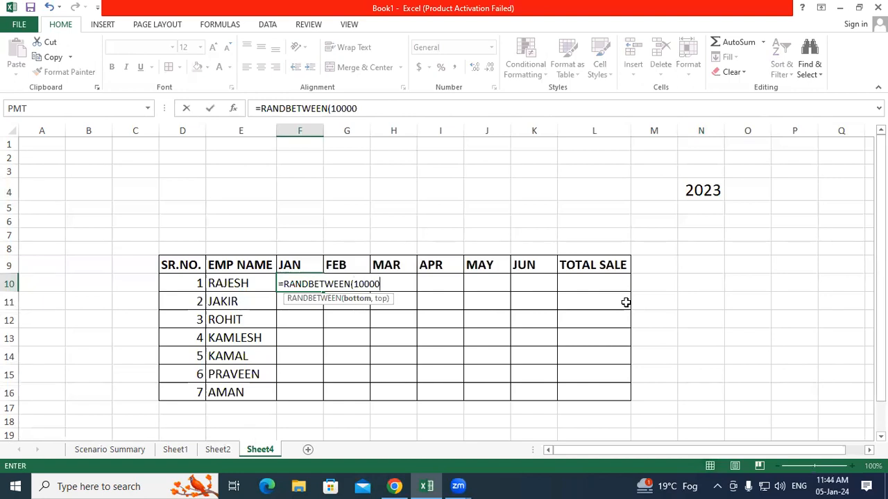
pyautogui.write(',12000')
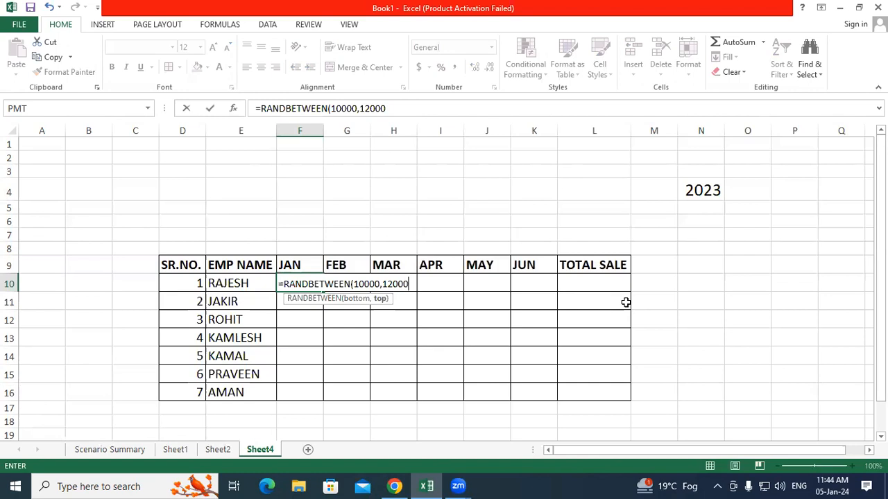
pyautogui.press('Return')
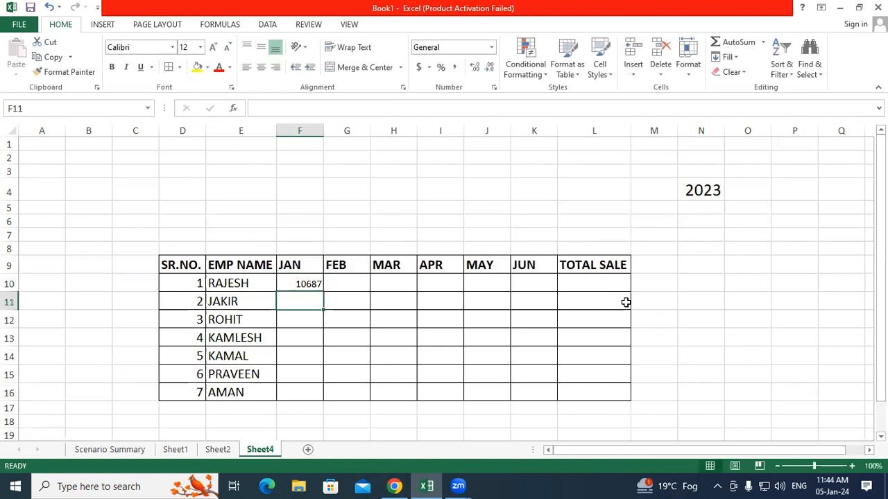
pyautogui.click(310, 281)
pyautogui.moveTo(323, 292); pyautogui.dragTo(556, 401)
# Step: Convert the random sales figures into fixed values with Paste Special Values
pyautogui.rightClick(451, 322)
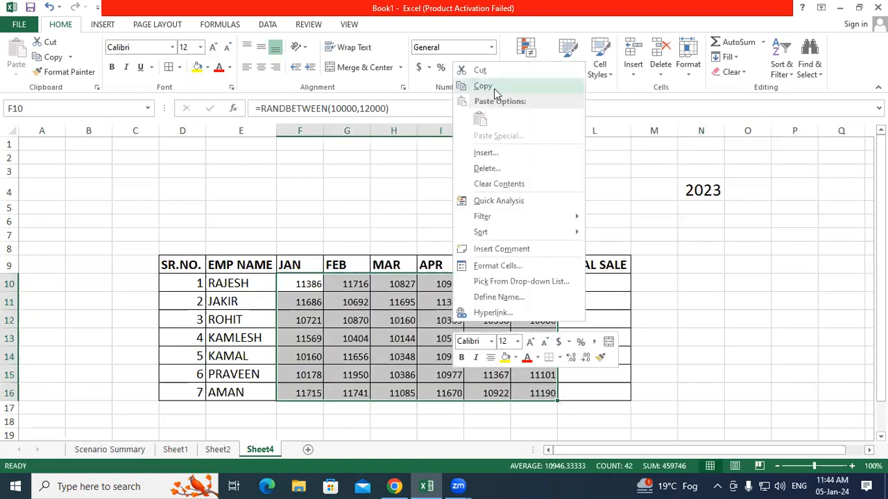
pyautogui.click(494, 88)
pyautogui.rightClick(416, 341)
pyautogui.click(463, 158)
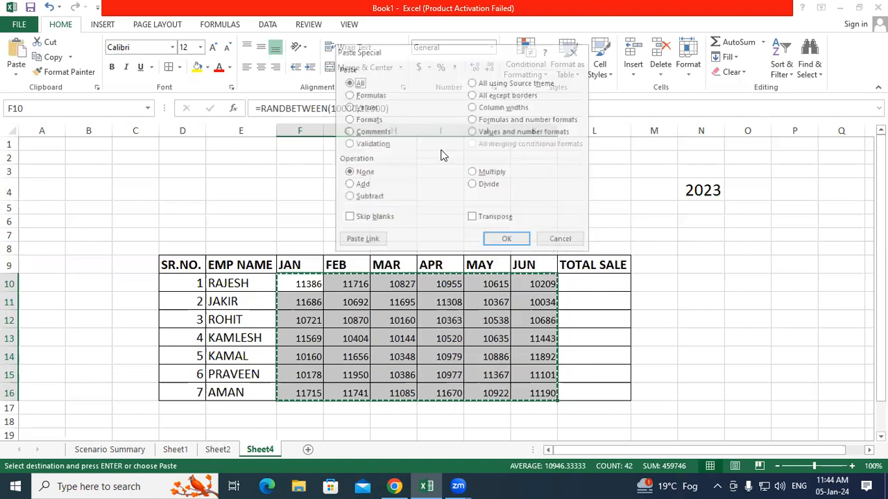
pyautogui.press('v')
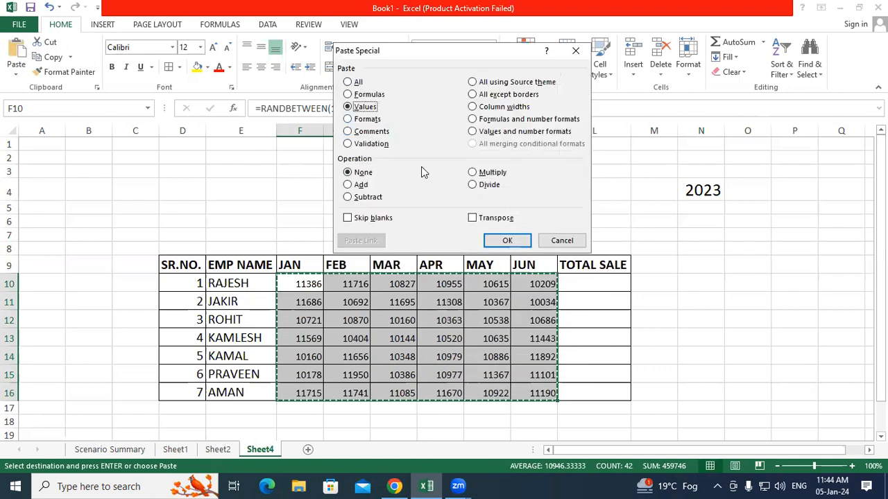
pyautogui.click(507, 240)
pyautogui.click(737, 326)
pyautogui.click(698, 280)
pyautogui.press('Escape')
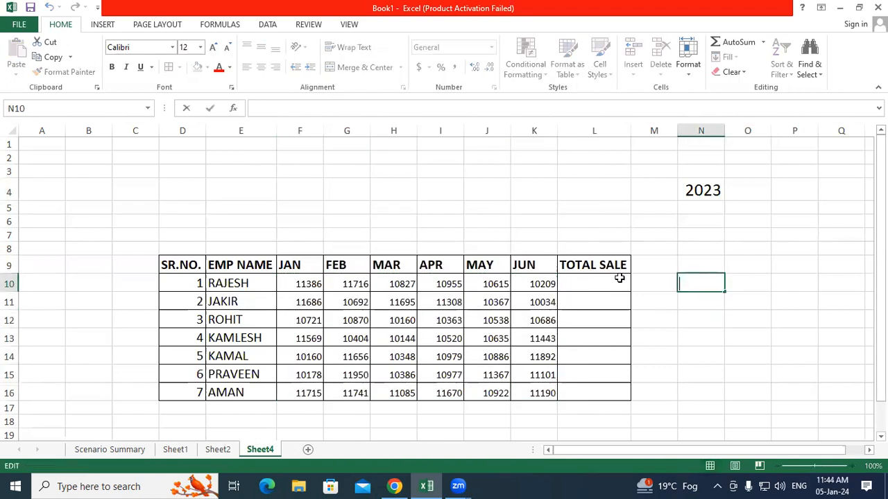
# Step: AutoSum each employee's JAN–JUN sales in L10 and fill the total down to L16
pyautogui.click(617, 279)
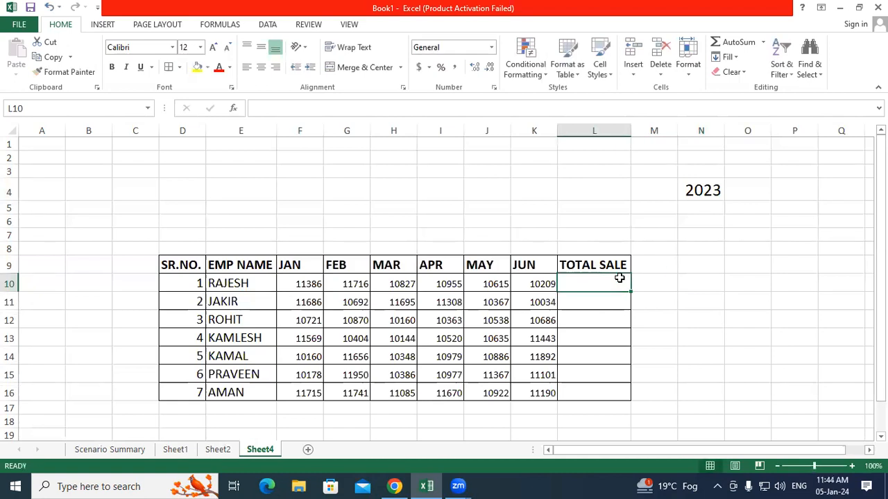
pyautogui.hotkey('alt', '=')
pyautogui.press('Return')
pyautogui.click(618, 279)
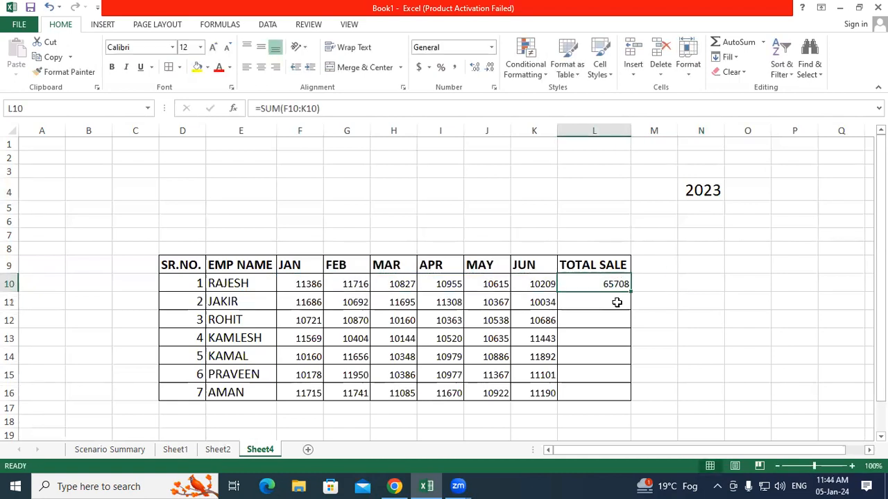
pyautogui.doubleClick(629, 293)
pyautogui.click(721, 321)
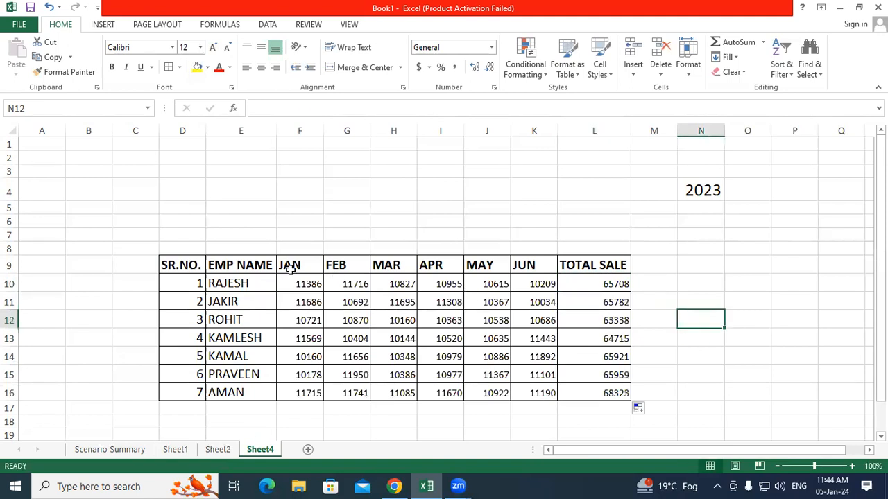
# Step: Format Paint E10's larger font onto the sales figures F10:L16
pyautogui.click(243, 263)
pyautogui.click(243, 283)
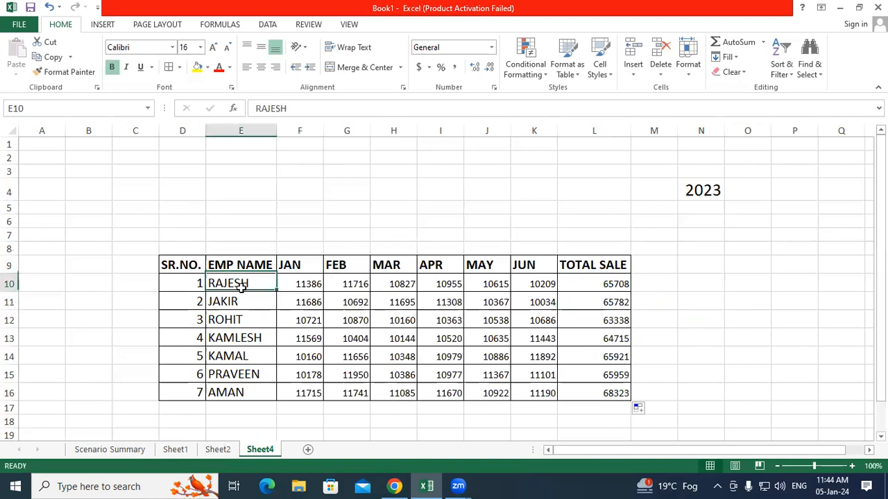
pyautogui.click(69, 72)
pyautogui.moveTo(305, 287)
pyautogui.mouseDown()
pyautogui.moveTo(598, 398)
pyautogui.moveTo(618, 390)
pyautogui.mouseUp()
pyautogui.click(721, 362)
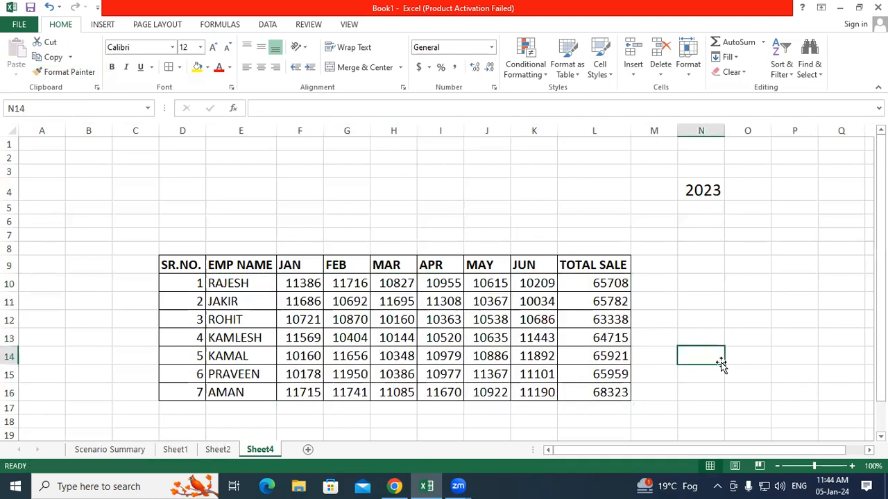
pyautogui.click(231, 277)
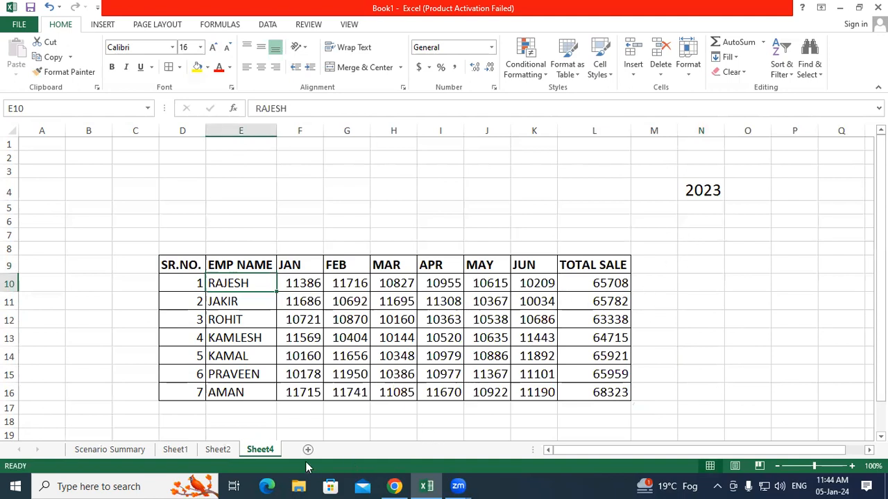
# Step: Review both yearly tables, then select the USE OF CONSOLIDATE banner on Sheet2
pyautogui.click(218, 450)
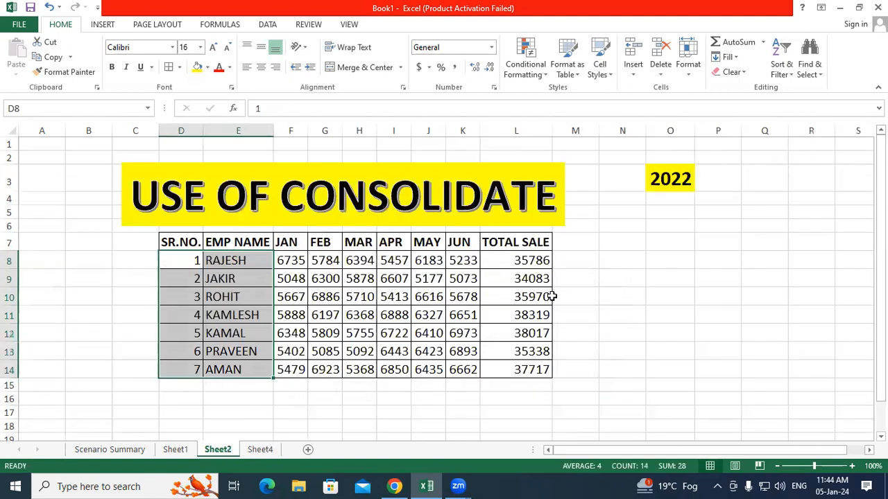
pyautogui.click(689, 291)
pyautogui.click(535, 260)
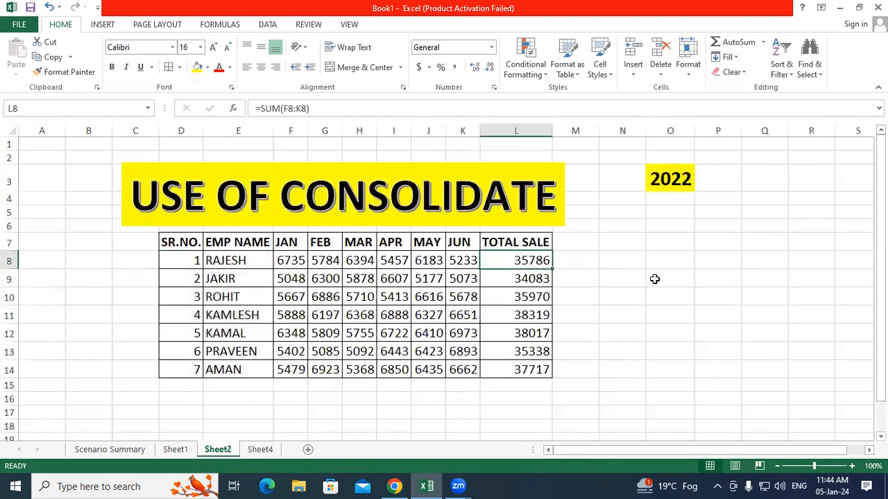
pyautogui.click(654, 279)
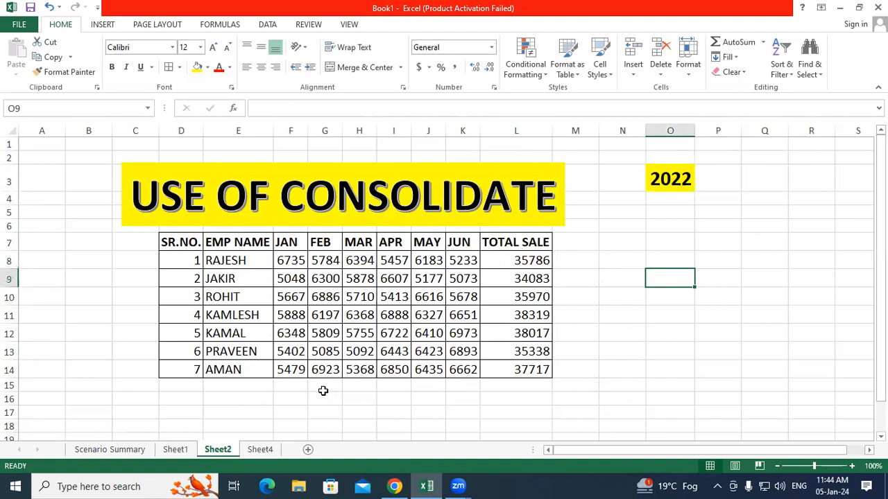
pyautogui.click(271, 449)
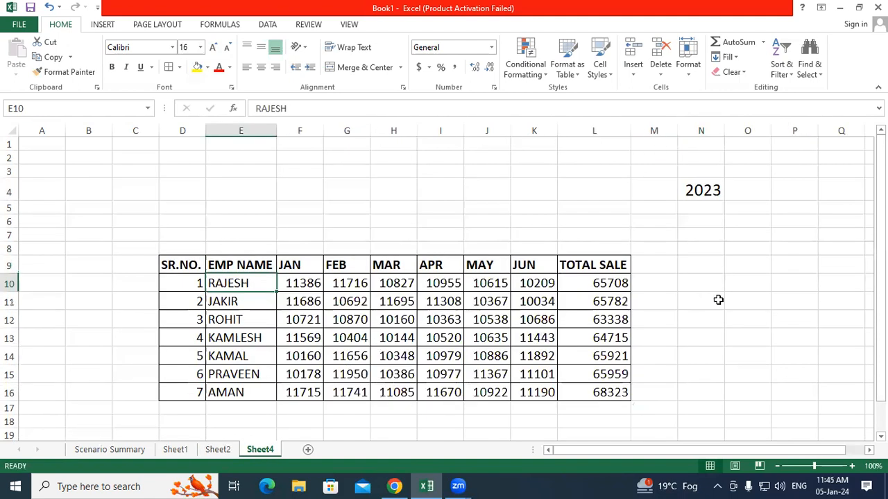
pyautogui.click(717, 299)
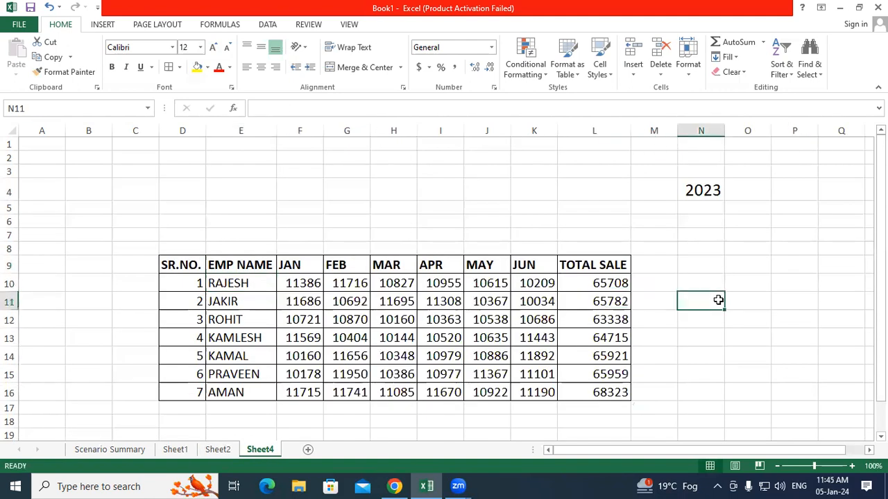
pyautogui.click(538, 304)
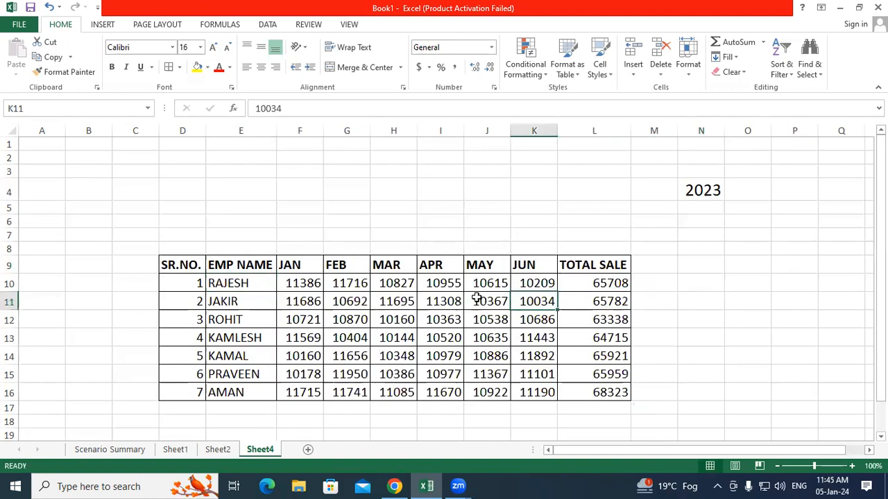
pyautogui.click(865, 278)
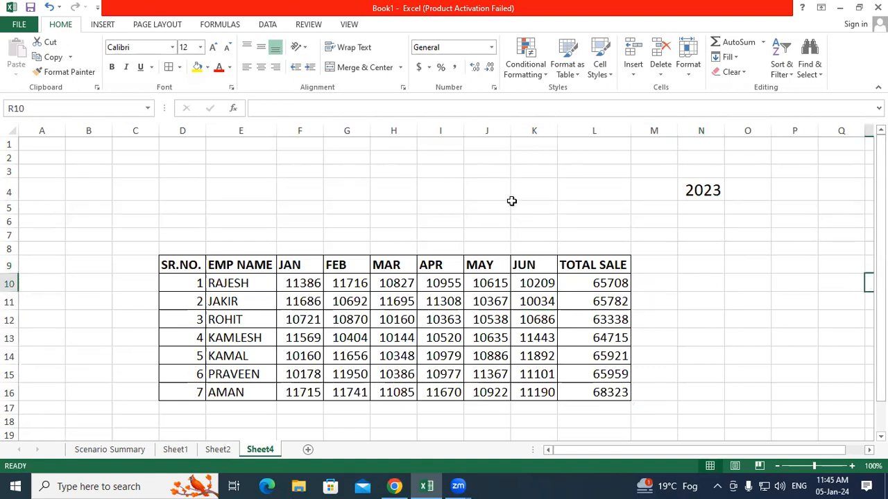
pyautogui.click(218, 450)
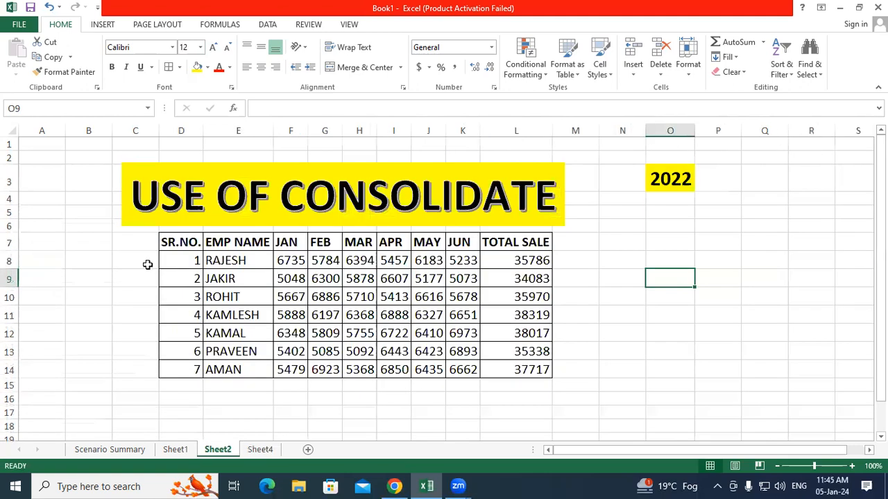
pyautogui.click(142, 225)
# Step: Paste a copy of the USE OF CONSOLIDATE banner onto Sheet4 above the 2023 table
pyautogui.rightClick(143, 224)
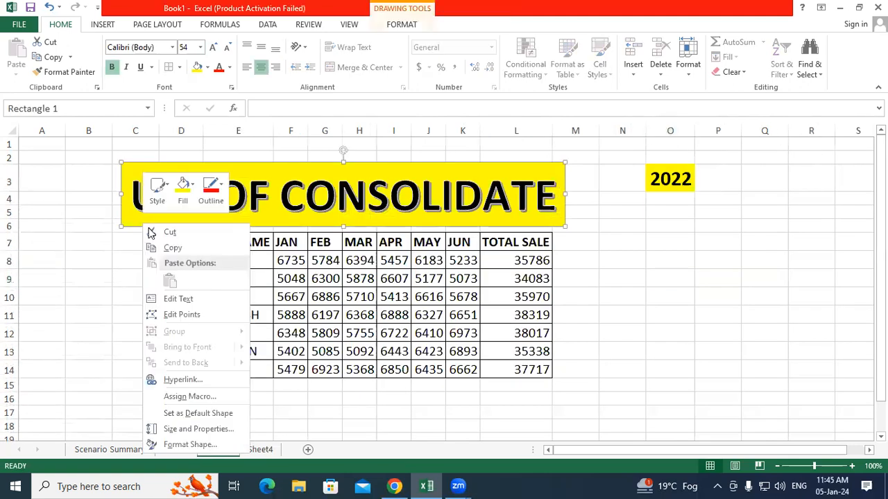
pyautogui.click(173, 248)
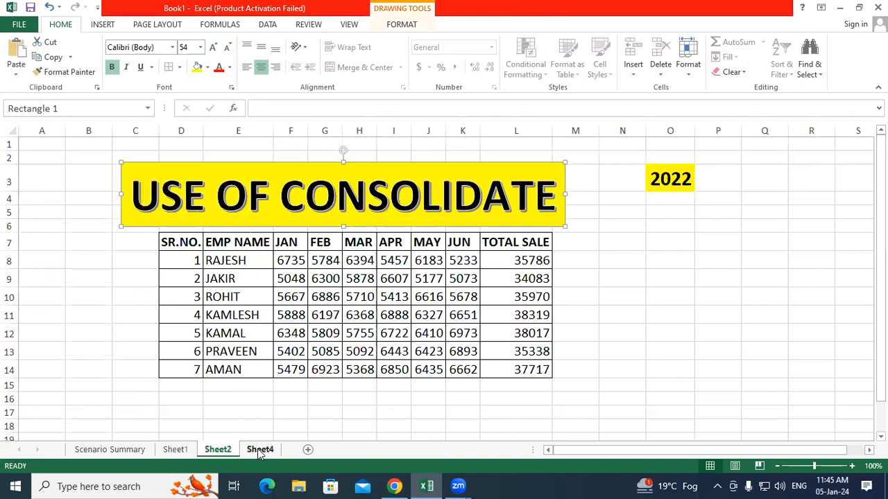
pyautogui.click(260, 449)
pyautogui.click(170, 159)
pyautogui.rightClick(171, 160)
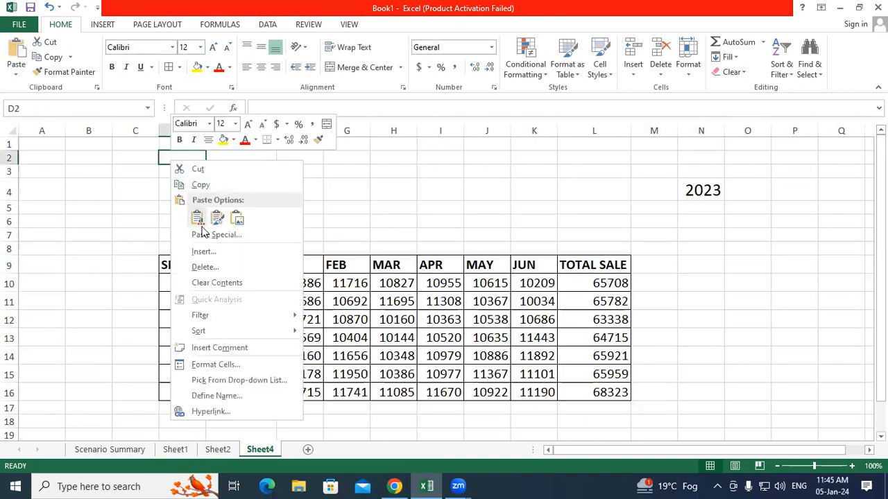
pyautogui.click(196, 219)
pyautogui.moveTo(392, 215); pyautogui.dragTo(400, 238)
pyautogui.click(827, 317)
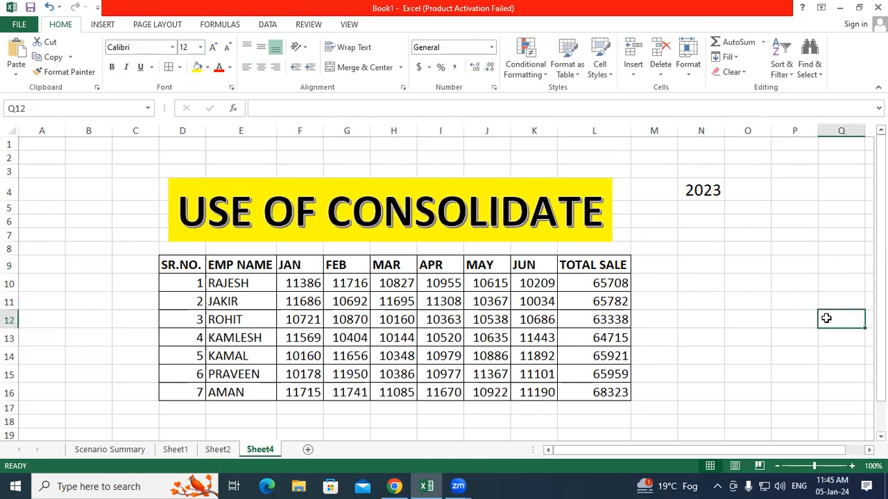
# Step: Make the 2023 label in N4 bold with a yellow fill
pyautogui.click(712, 193)
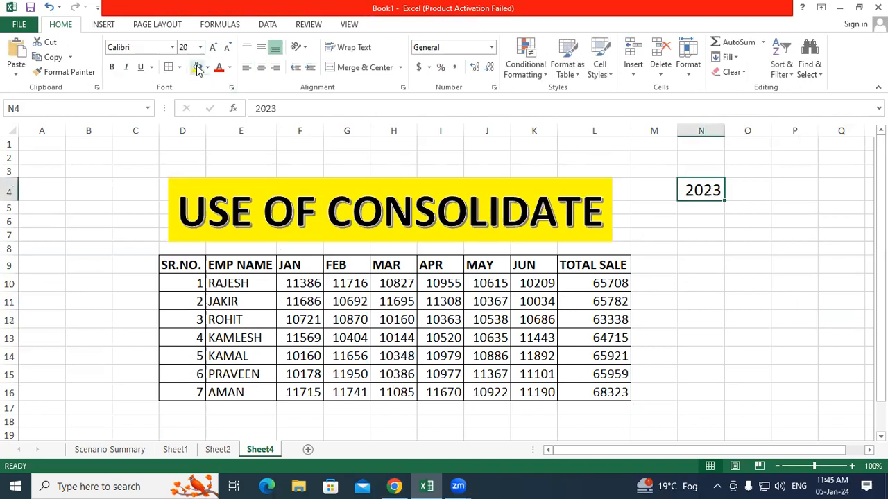
pyautogui.click(197, 67)
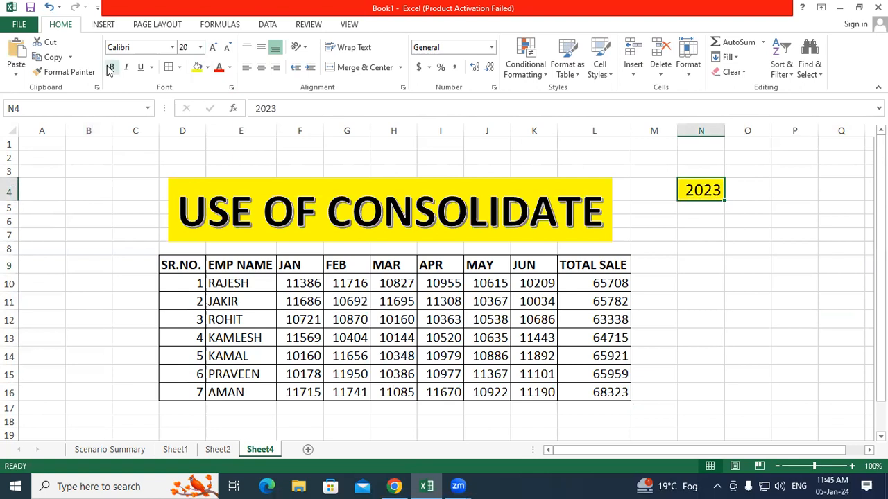
pyautogui.click(656, 318)
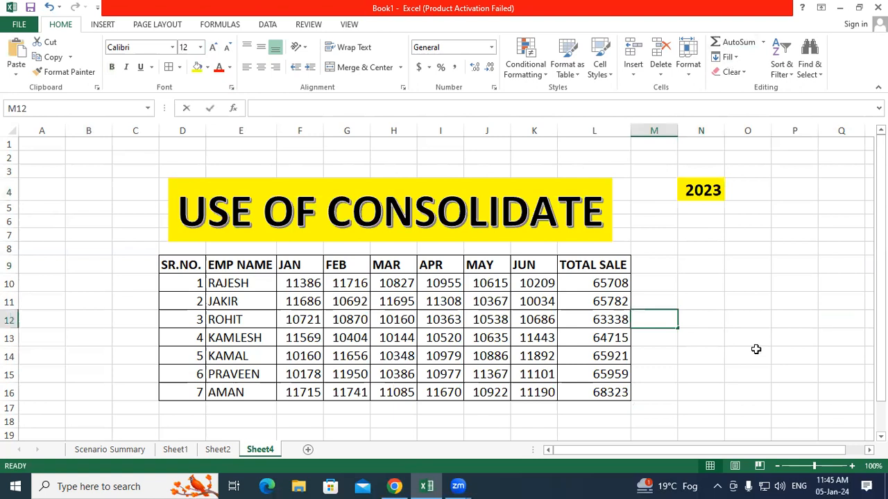
pyautogui.click(219, 450)
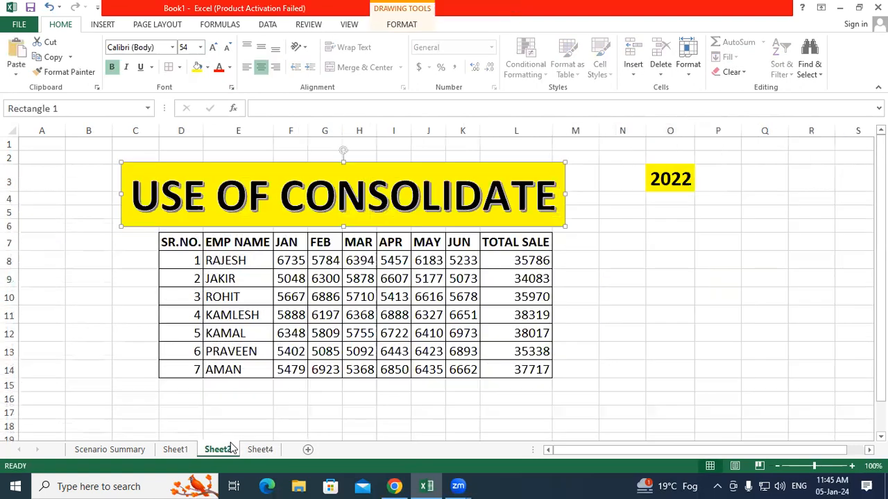
pyautogui.click(251, 451)
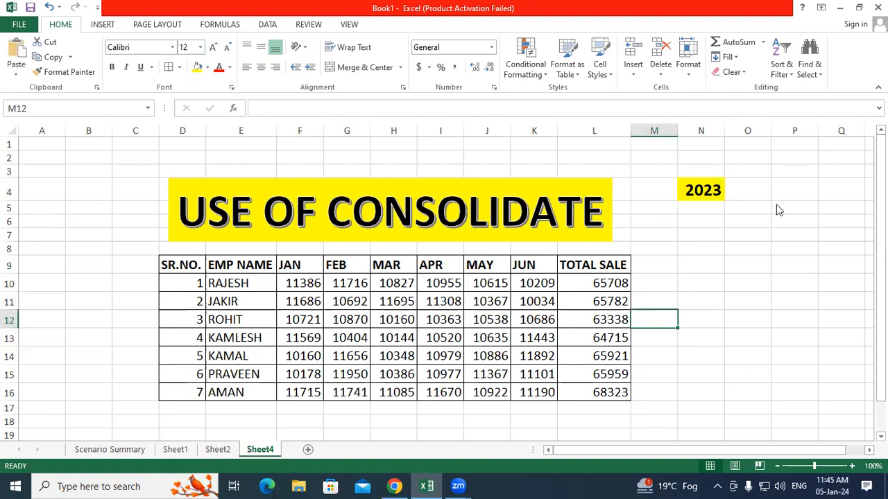
pyautogui.press('BackSpace')
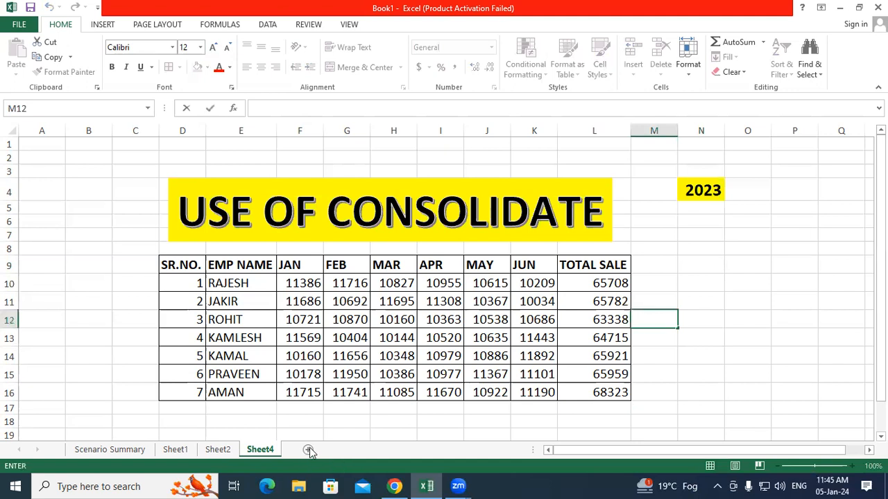
# Step: Insert a new Sheet5 and select D4 as the consolidated table's starting cell
pyautogui.click(216, 450)
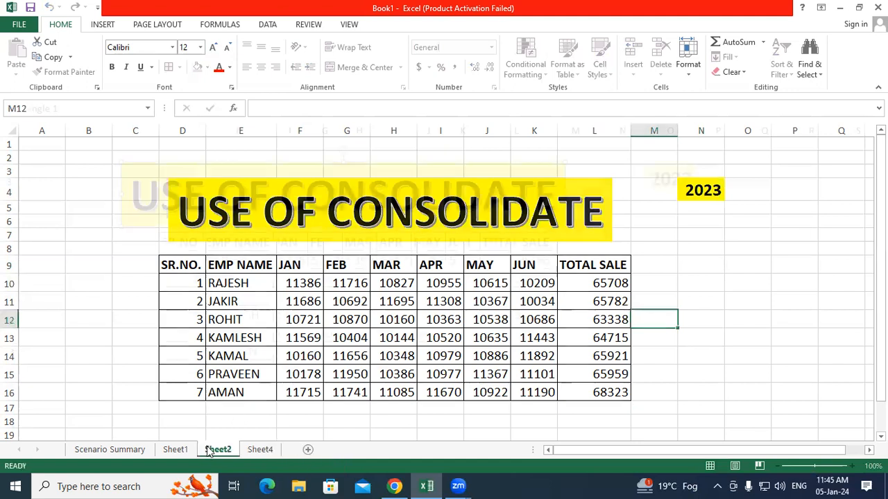
pyautogui.click(177, 449)
pyautogui.click(243, 451)
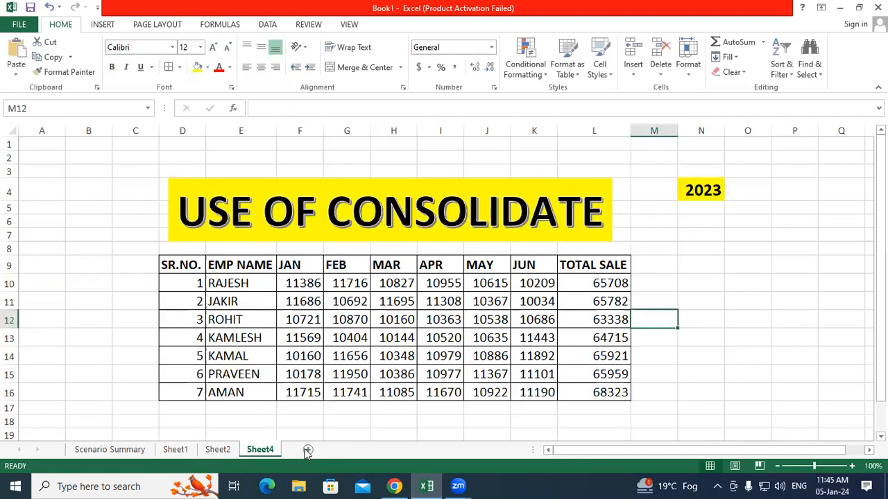
pyautogui.click(307, 450)
pyautogui.click(222, 450)
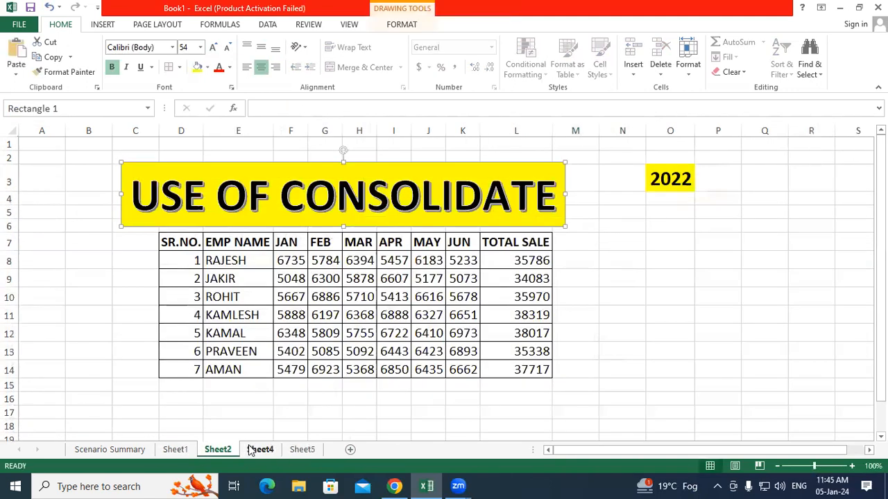
pyautogui.click(252, 450)
pyautogui.click(300, 450)
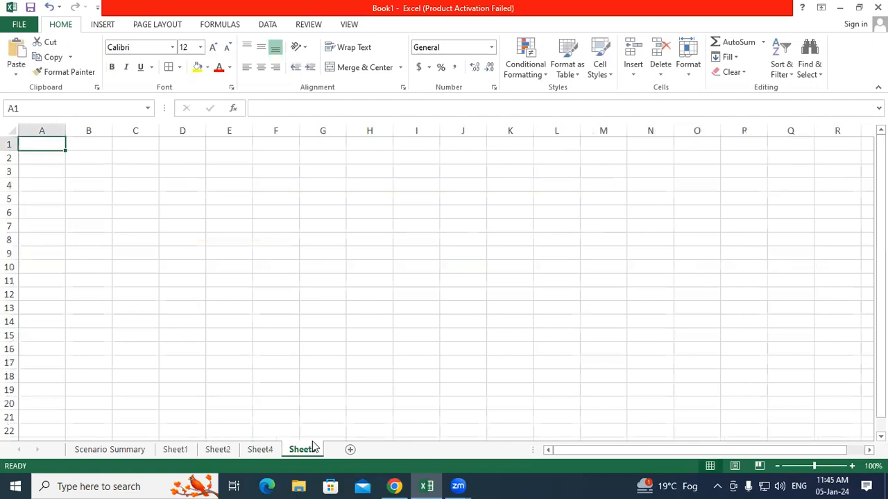
pyautogui.click(298, 338)
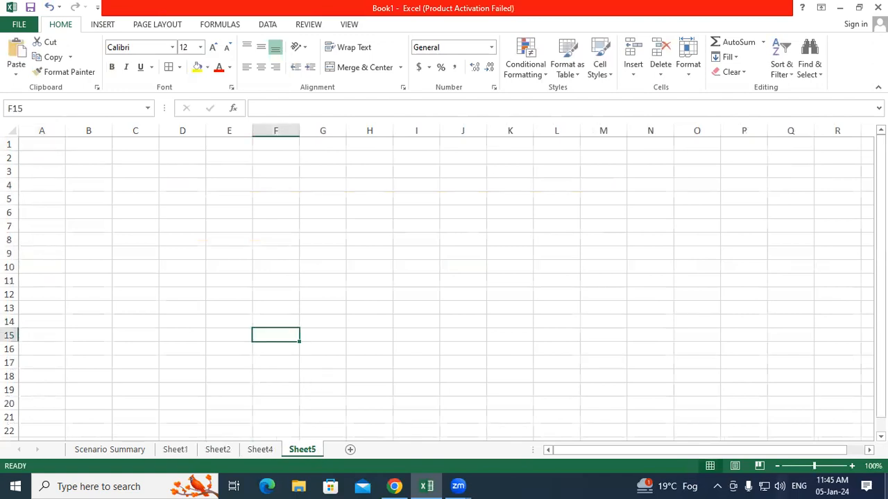
pyautogui.click(193, 187)
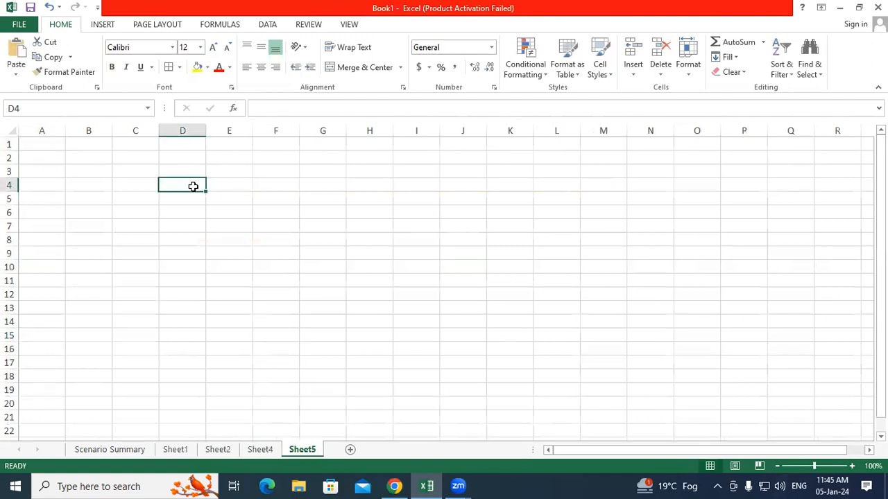
pyautogui.click(514, 89)
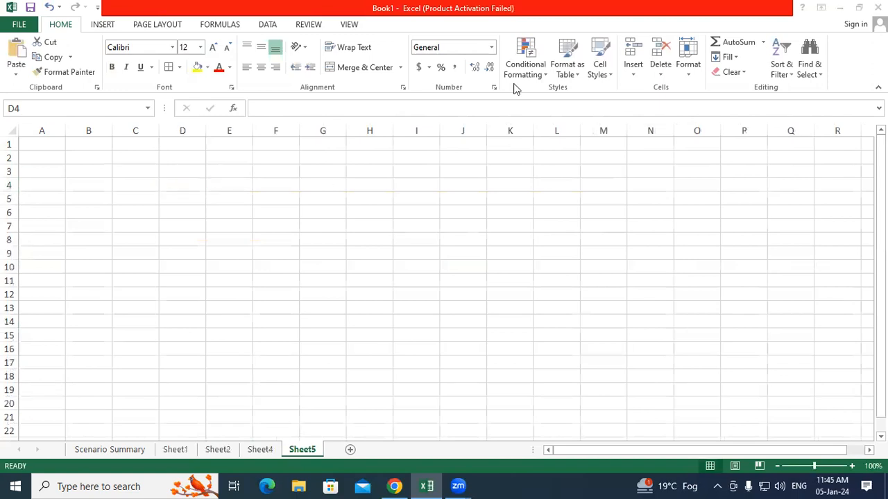
pyautogui.click(268, 25)
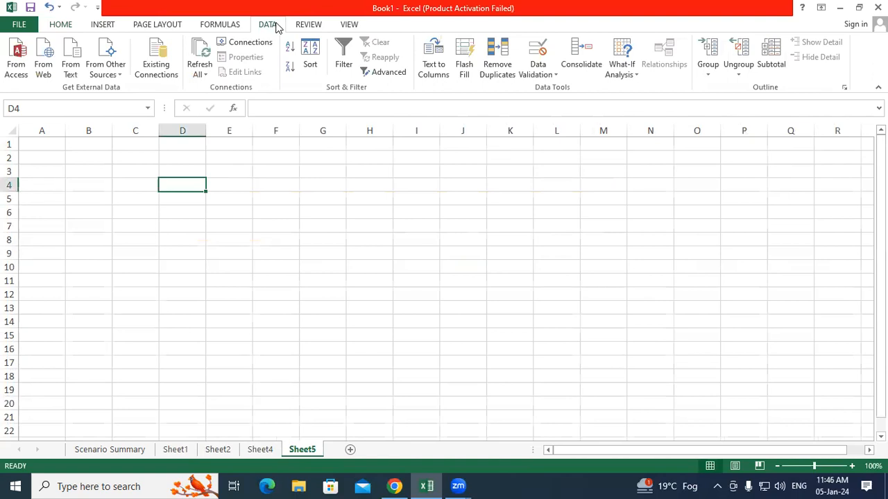
# Step: In Consolidate with Sum, add Sheet2!$D$7:$L$14 as the first source range
pyautogui.click(589, 68)
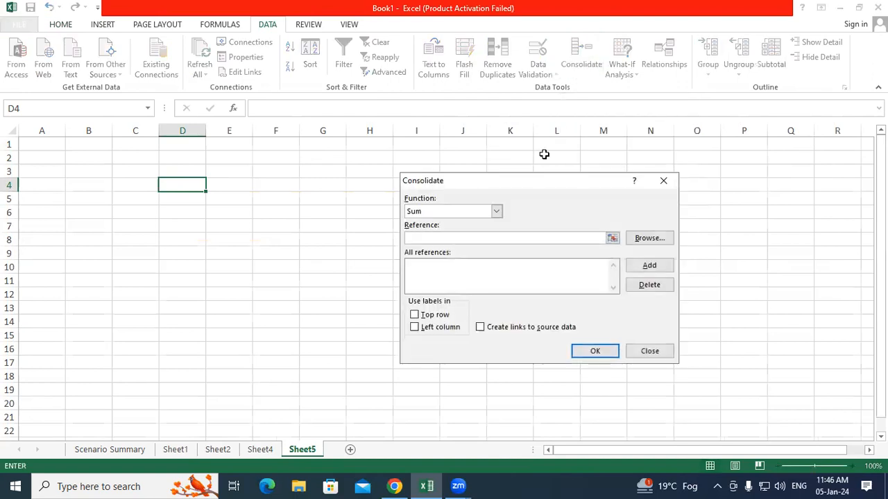
pyautogui.moveTo(531, 182); pyautogui.dragTo(422, 164)
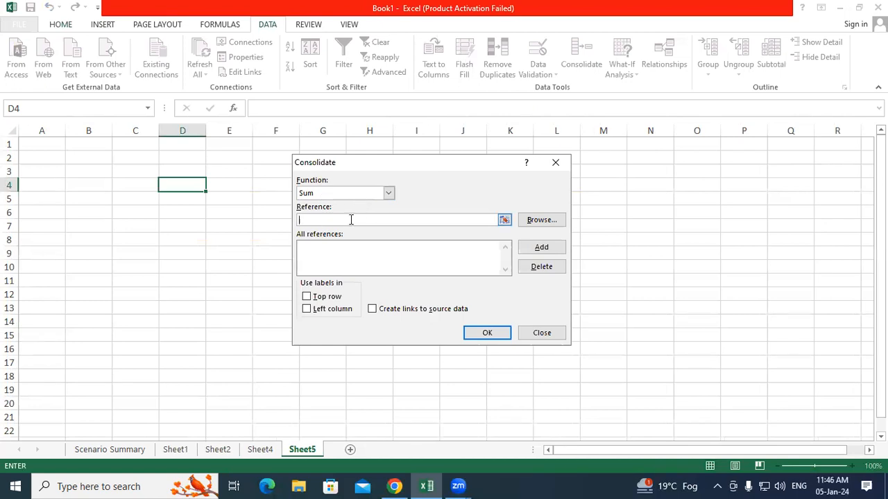
pyautogui.click(504, 220)
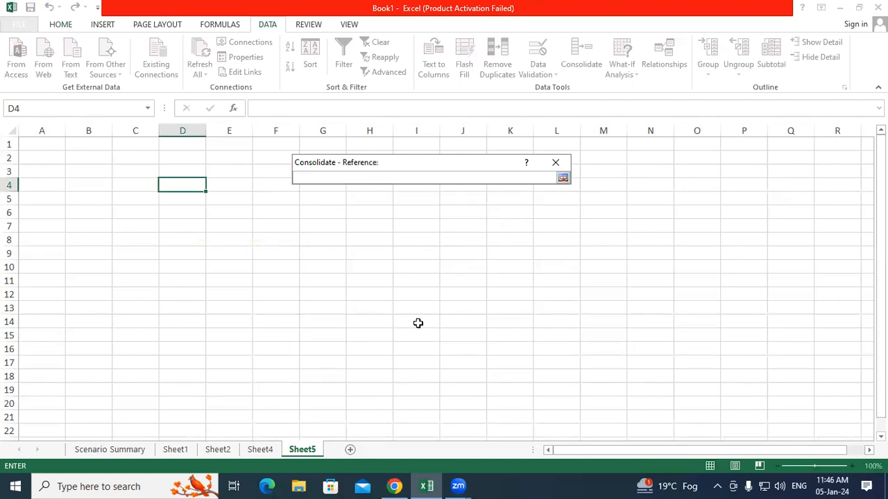
pyautogui.click(228, 451)
pyautogui.moveTo(166, 244); pyautogui.dragTo(547, 373)
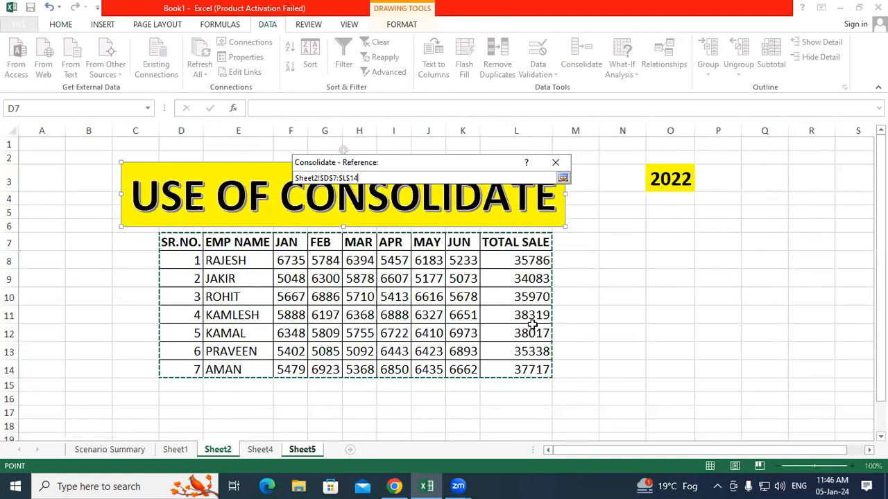
pyautogui.click(562, 179)
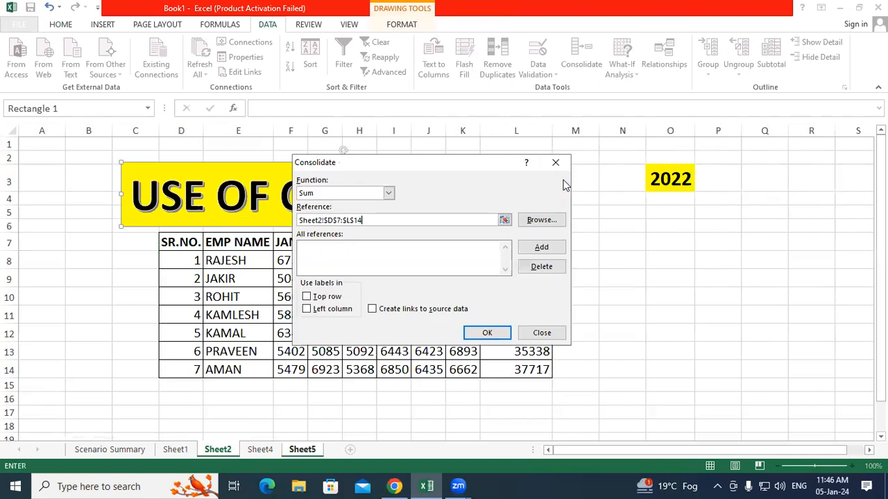
pyautogui.click(553, 248)
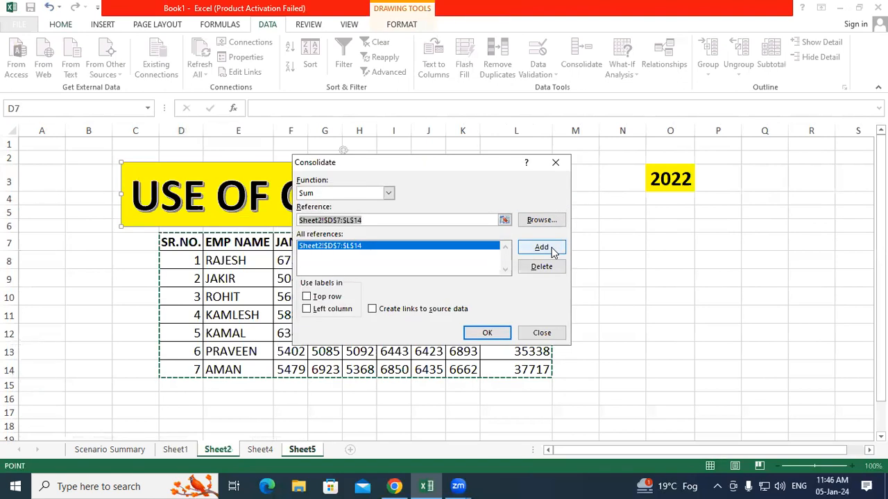
pyautogui.click(435, 218)
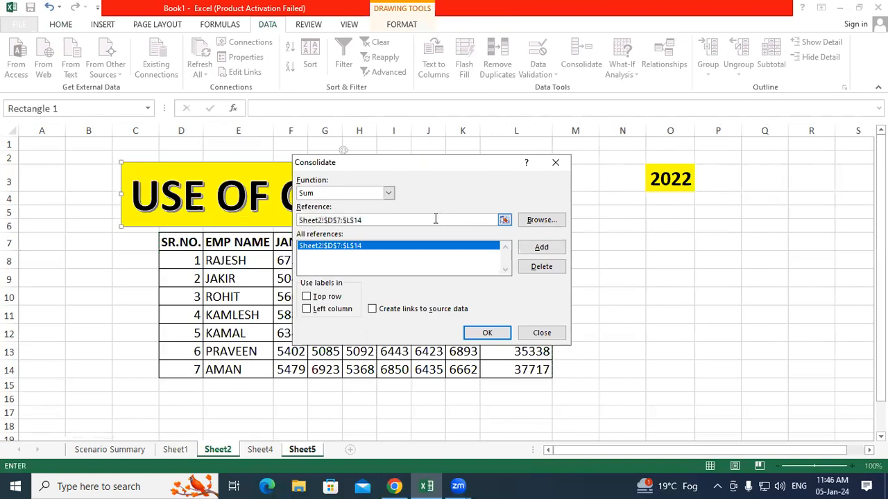
pyautogui.press('BackSpace')
pyautogui.press('BackSpace')
pyautogui.press('BackSpace')
pyautogui.press('BackSpace')
pyautogui.press('BackSpace')
pyautogui.press('BackSpace')
pyautogui.press('BackSpace')
pyautogui.press('BackSpace')
pyautogui.press('BackSpace')
pyautogui.press('BackSpace')
pyautogui.press('BackSpace')
pyautogui.press('BackSpace')
pyautogui.press('BackSpace')
pyautogui.press('BackSpace')
pyautogui.press('BackSpace')
pyautogui.press('BackSpace')
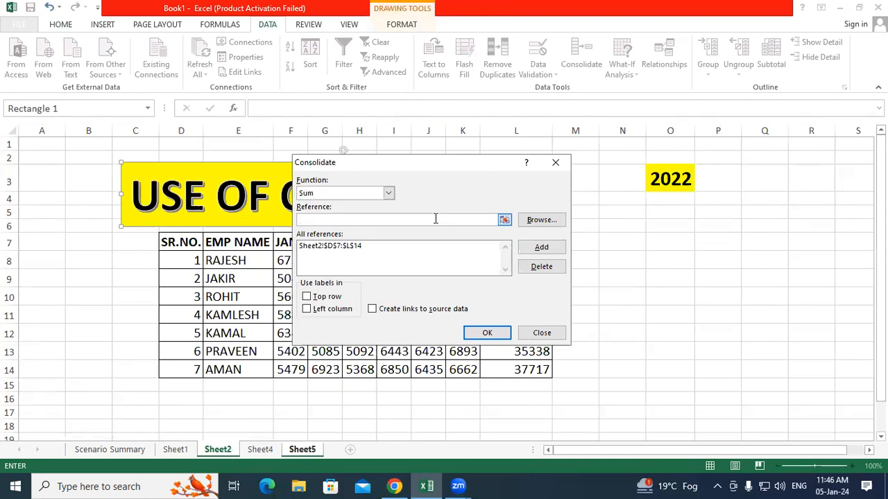
# Step: Add Sheet4!$D$9:$L$16 as the second source range
pyautogui.click(504, 220)
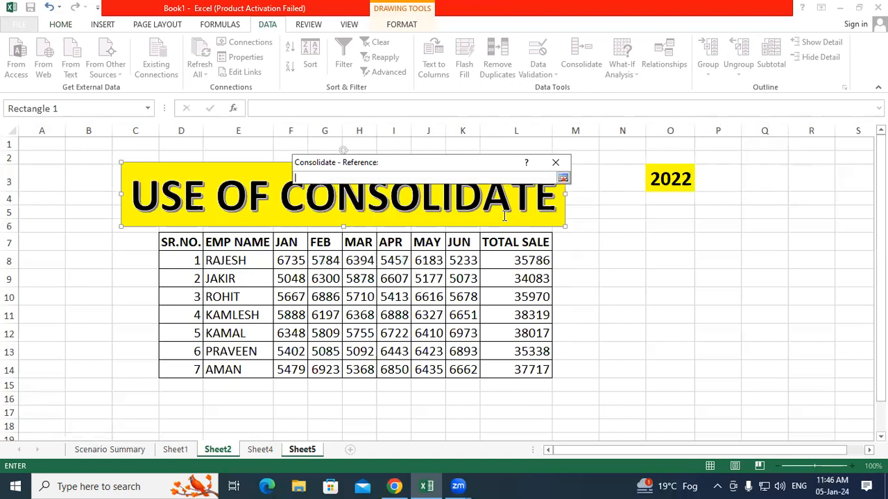
pyautogui.click(259, 450)
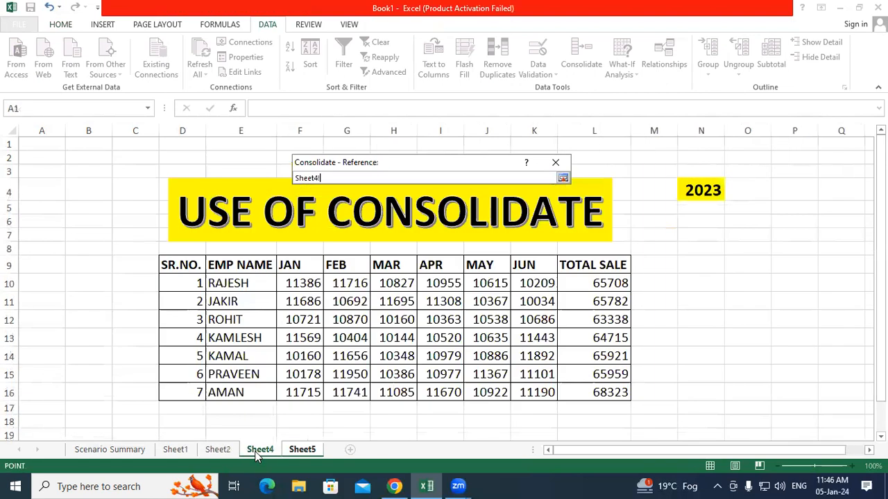
pyautogui.moveTo(177, 262); pyautogui.dragTo(613, 394)
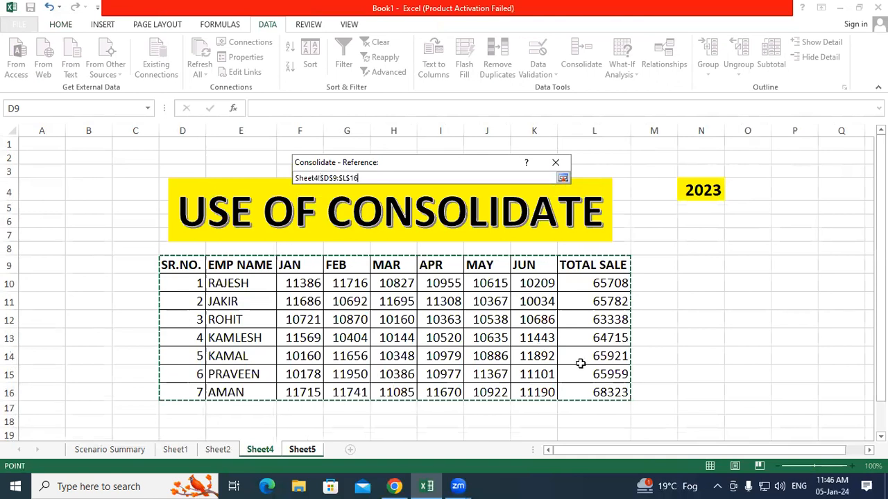
pyautogui.press('Return')
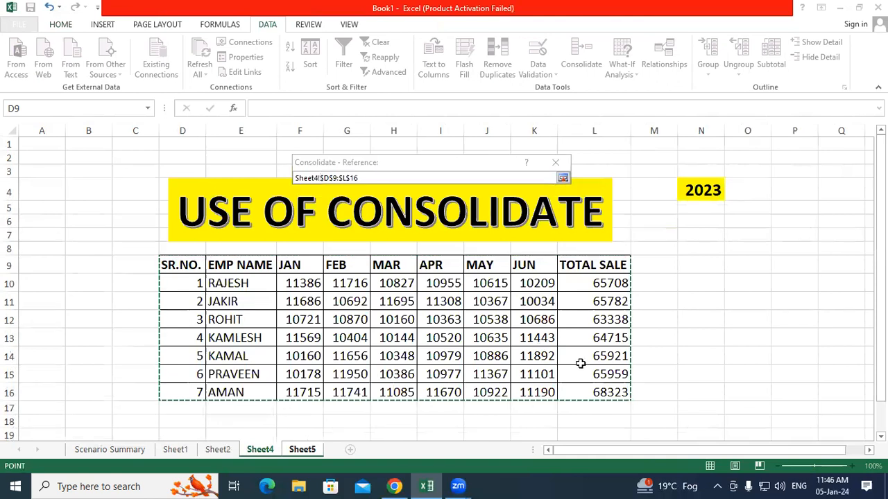
pyautogui.click(562, 180)
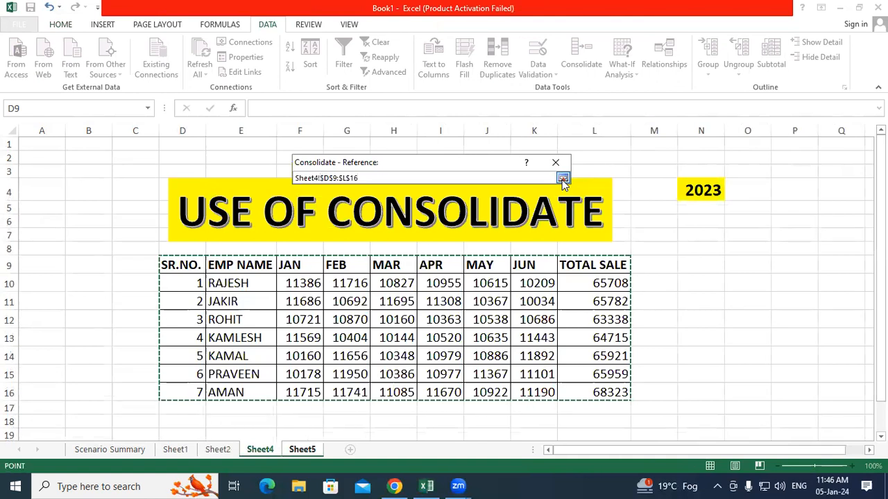
pyautogui.click(561, 180)
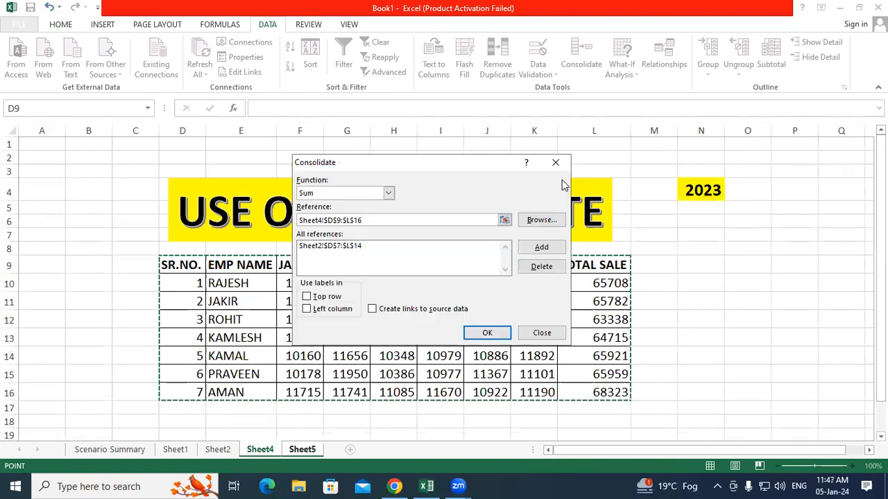
pyautogui.click(541, 248)
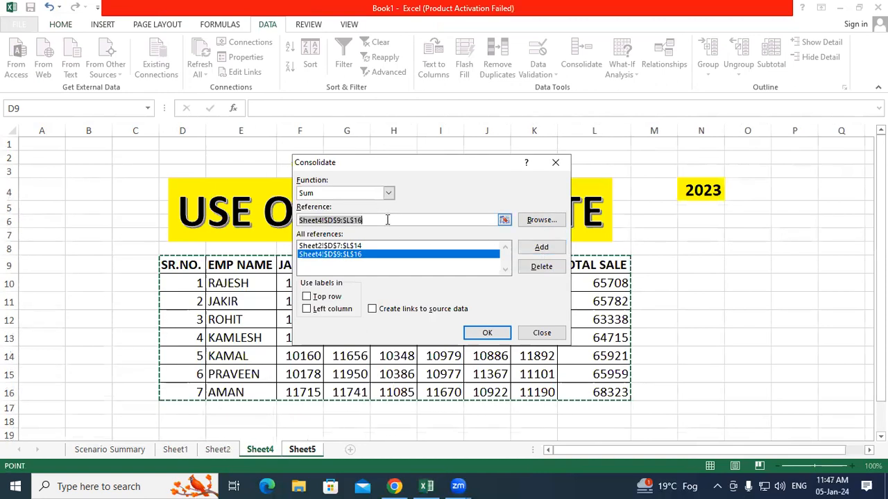
pyautogui.click(387, 220)
pyautogui.press('BackSpace')
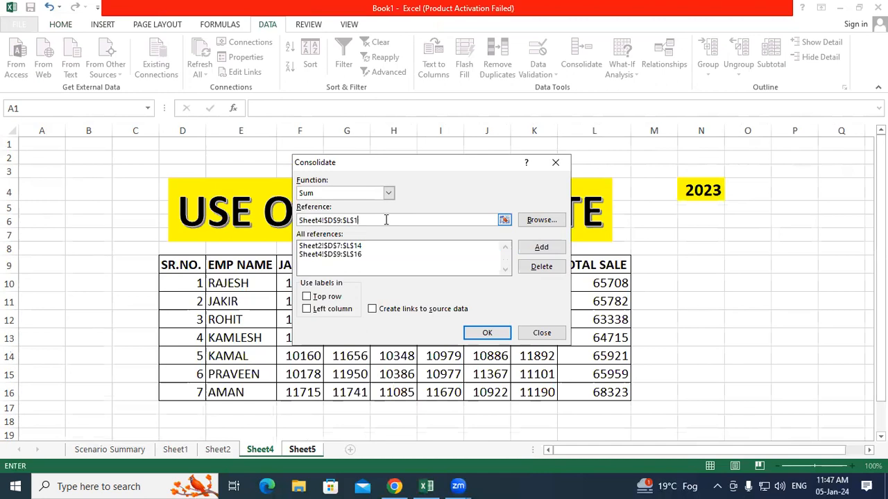
pyautogui.press('BackSpace')
pyautogui.press('BackSpace')
pyautogui.press('BackSpace')
pyautogui.press('BackSpace')
pyautogui.press('BackSpace')
pyautogui.press('BackSpace')
pyautogui.press('BackSpace')
pyautogui.press('BackSpace')
pyautogui.press('BackSpace')
pyautogui.press('BackSpace')
pyautogui.press('BackSpace')
pyautogui.press('BackSpace')
pyautogui.press('BackSpace')
pyautogui.press('BackSpace')
pyautogui.press('BackSpace')
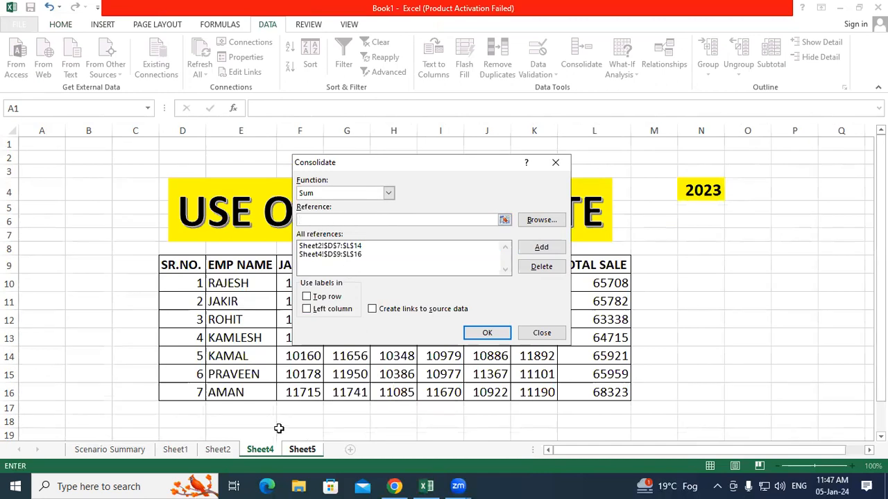
# Step: Tick Top row, Left column and Create links to source data, then consolidate onto Sheet5
pyautogui.click(301, 450)
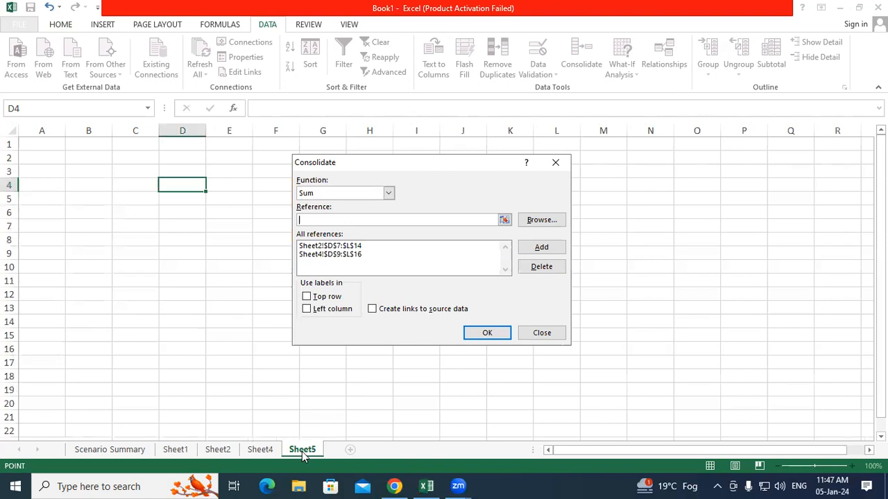
pyautogui.click(311, 299)
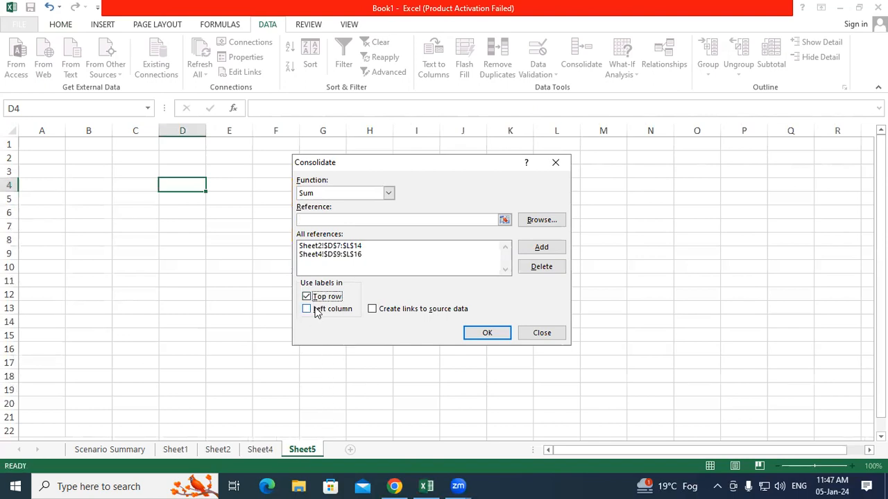
pyautogui.click(317, 312)
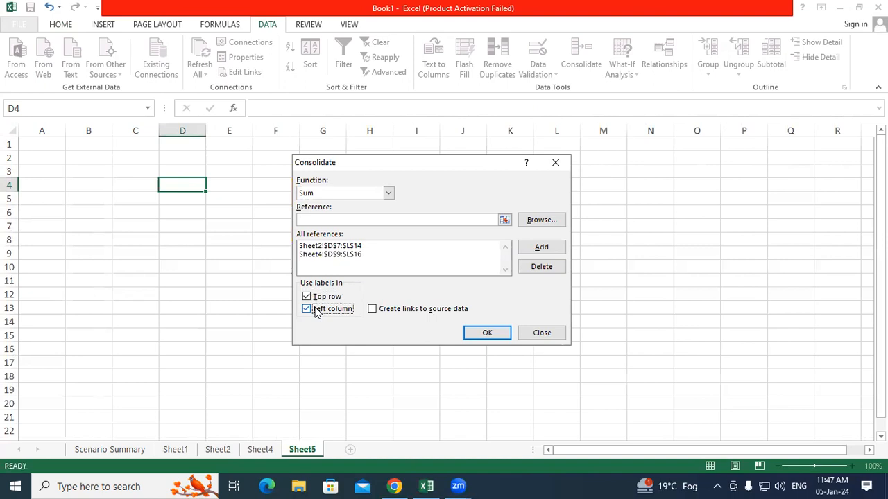
pyautogui.click(403, 311)
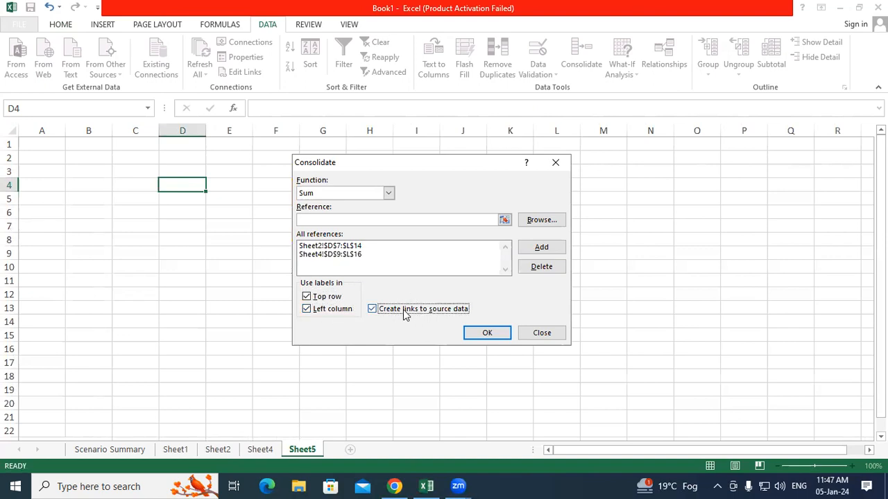
pyautogui.click(472, 334)
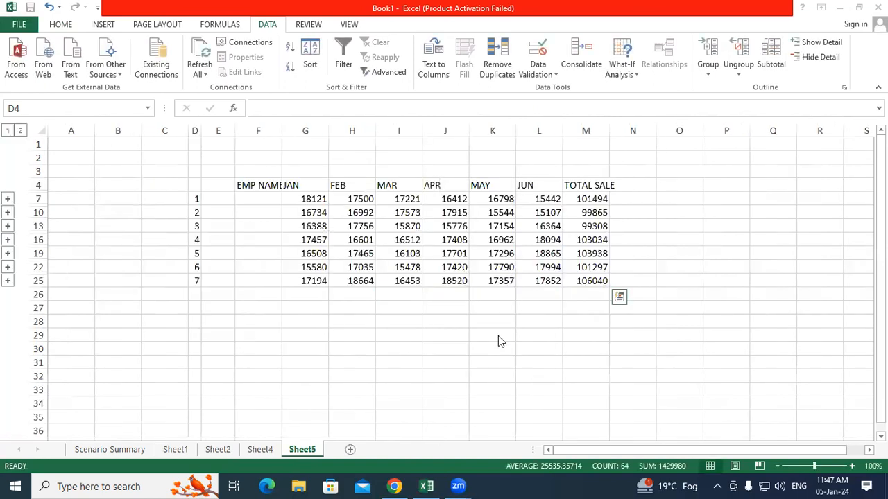
# Step: Enlarge the whole consolidated table's text to 18 pt
pyautogui.hotkey('ctrl', 'a')
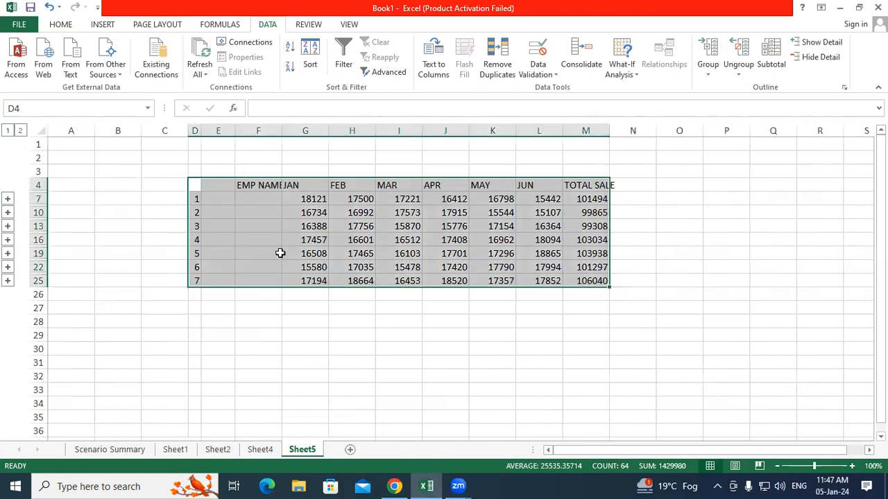
pyautogui.click(70, 30)
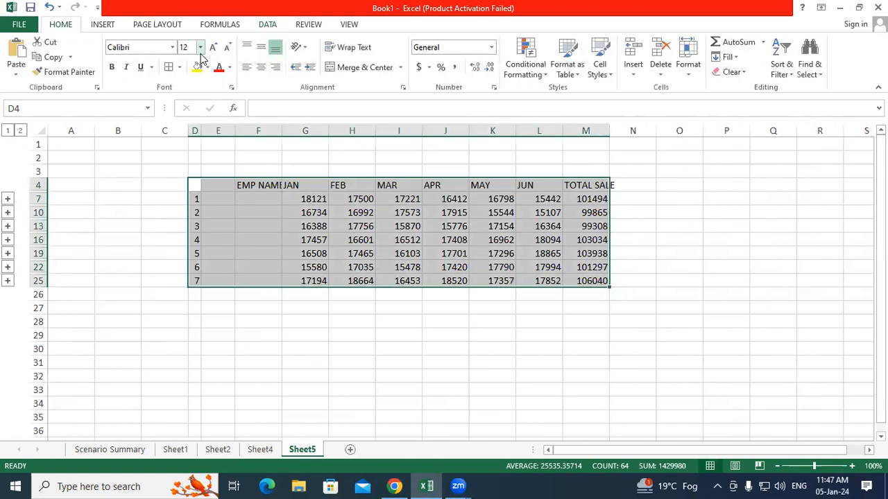
pyautogui.click(215, 48)
pyautogui.click(215, 49)
pyautogui.click(215, 48)
# Step: AutoFit columns F through M, then check the sum formulas in I10 and M7
pyautogui.moveTo(257, 131); pyautogui.dragTo(582, 146)
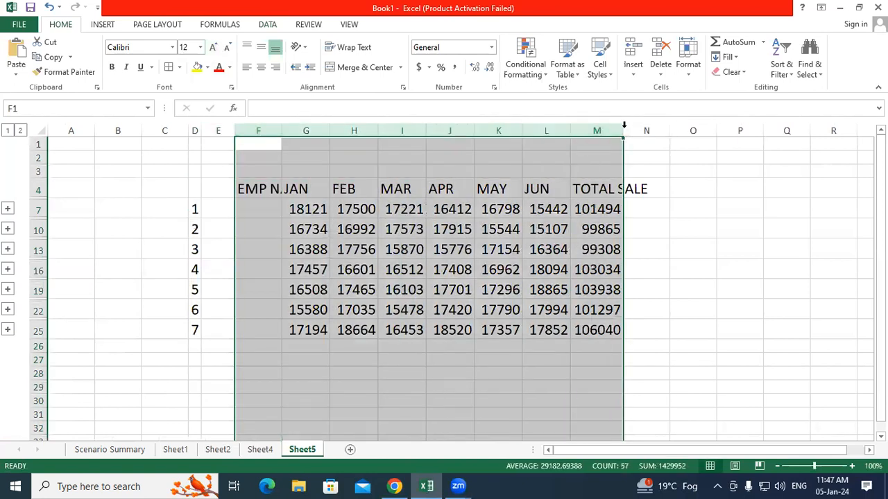
pyautogui.doubleClick(624, 131)
pyautogui.click(759, 272)
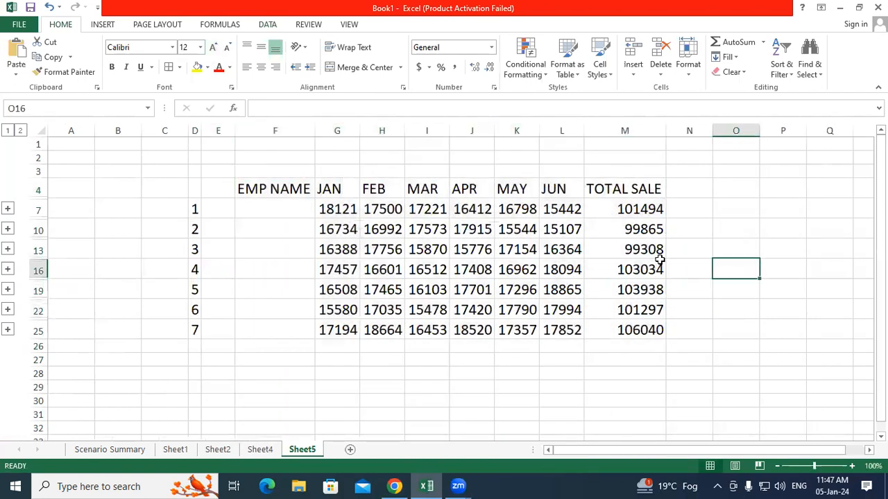
pyautogui.click(441, 234)
pyautogui.click(380, 378)
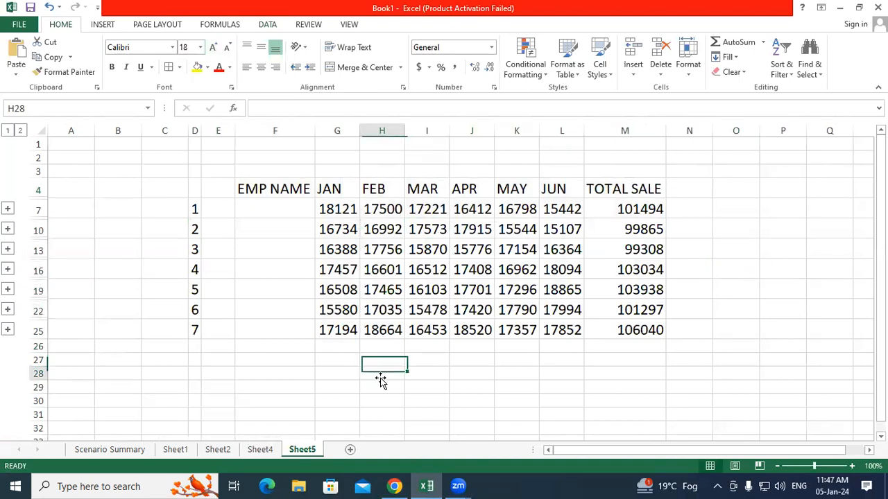
pyautogui.click(635, 208)
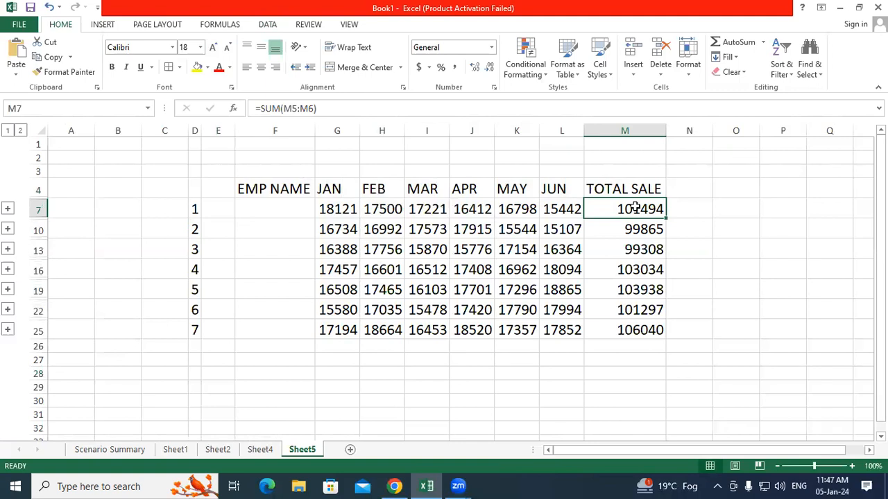
# Step: Copy RAJESH and JAKIR from Sheet4 into Sheet5 cells F7 and F10
pyautogui.click(270, 450)
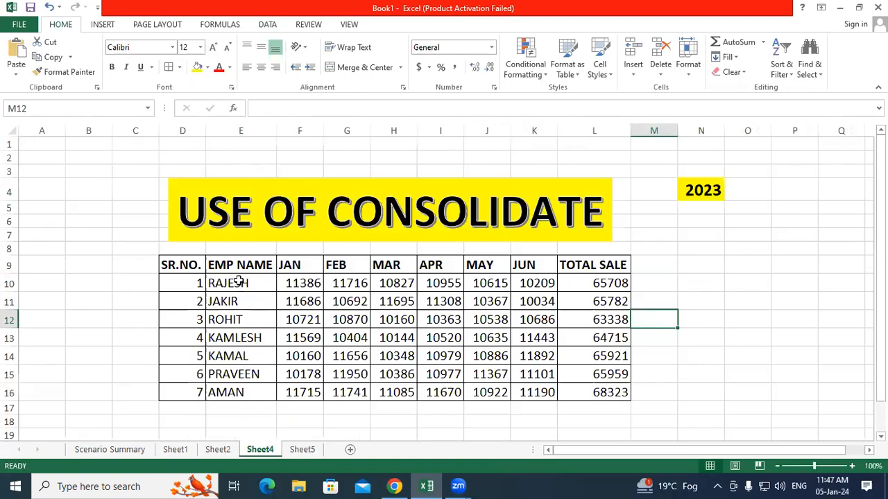
pyautogui.moveTo(238, 282); pyautogui.dragTo(245, 326)
pyautogui.rightClick(249, 292)
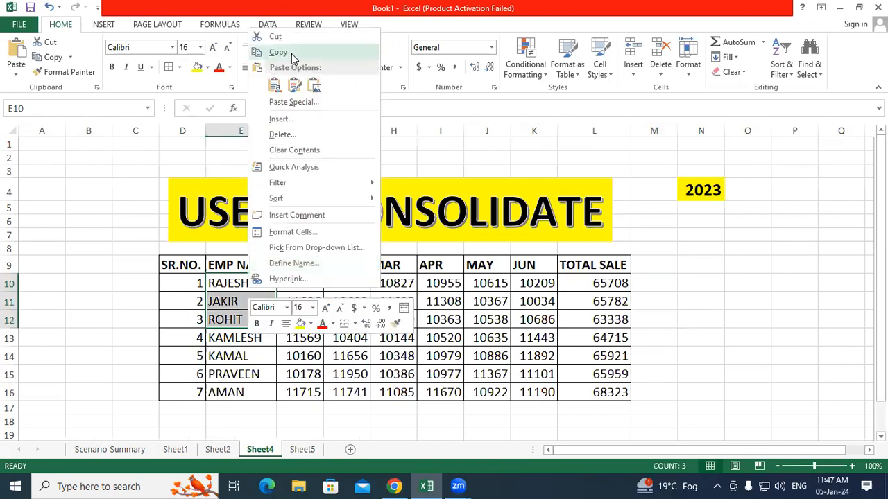
pyautogui.click(278, 53)
pyautogui.click(302, 449)
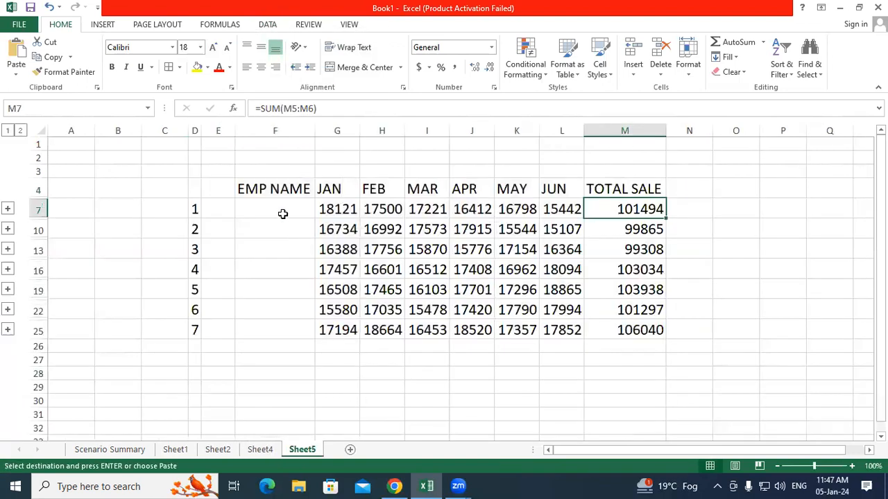
pyautogui.rightClick(284, 218)
pyautogui.click(310, 269)
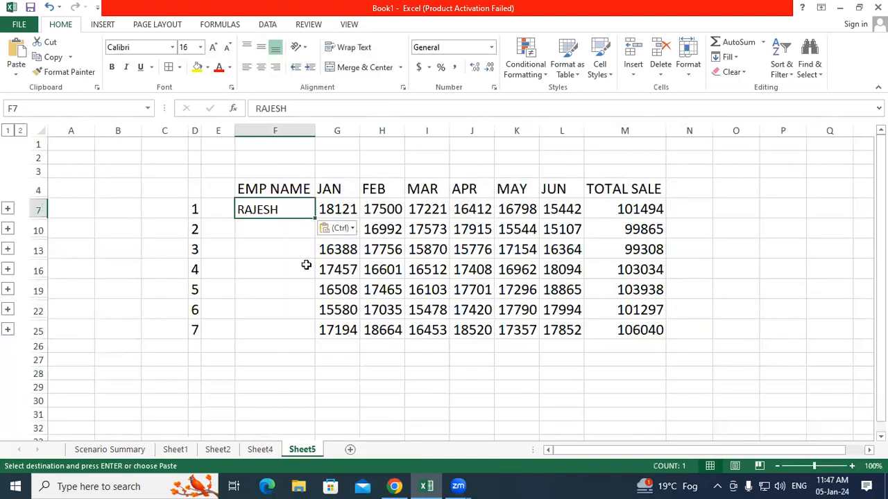
pyautogui.click(260, 449)
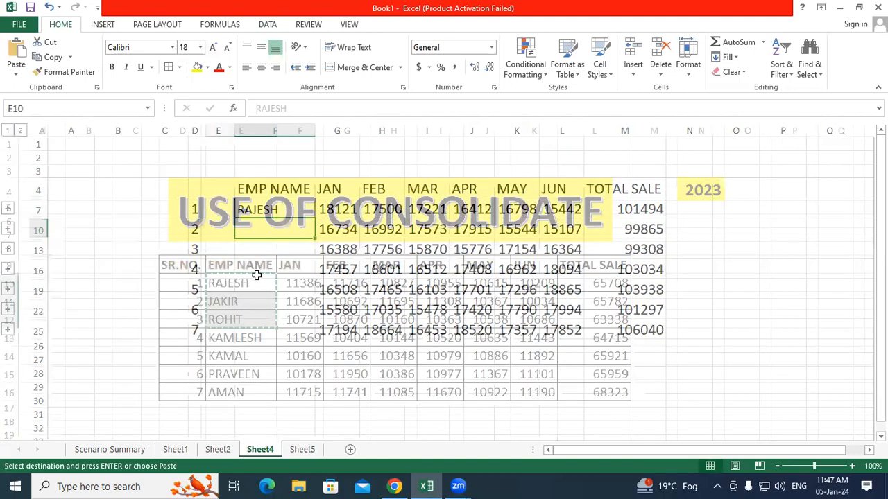
pyautogui.click(244, 304)
pyautogui.rightClick(244, 305)
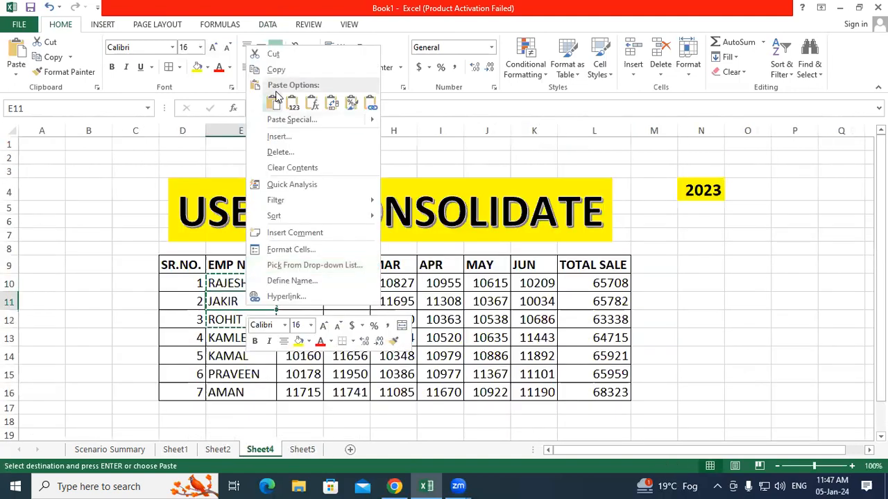
pyautogui.click(276, 70)
pyautogui.click(302, 449)
pyautogui.click(264, 229)
pyautogui.rightClick(264, 229)
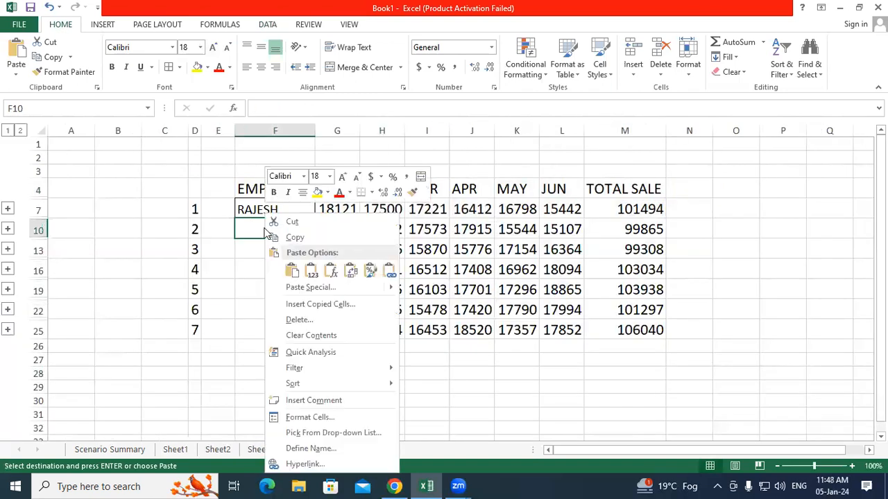
pyautogui.click(292, 270)
# Step: Copy ROHIT and KAMLESH from Sheet4 into Sheet5 cells F13 and F16
pyautogui.click(260, 450)
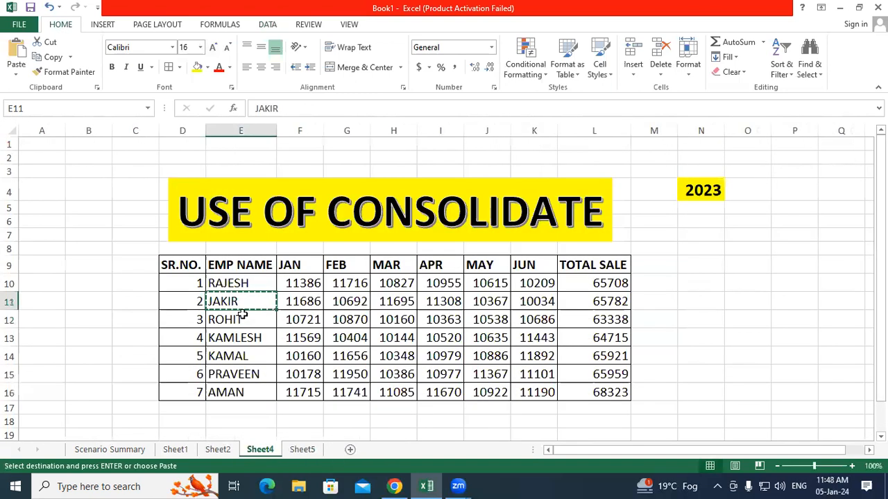
pyautogui.click(242, 317)
pyautogui.rightClick(244, 319)
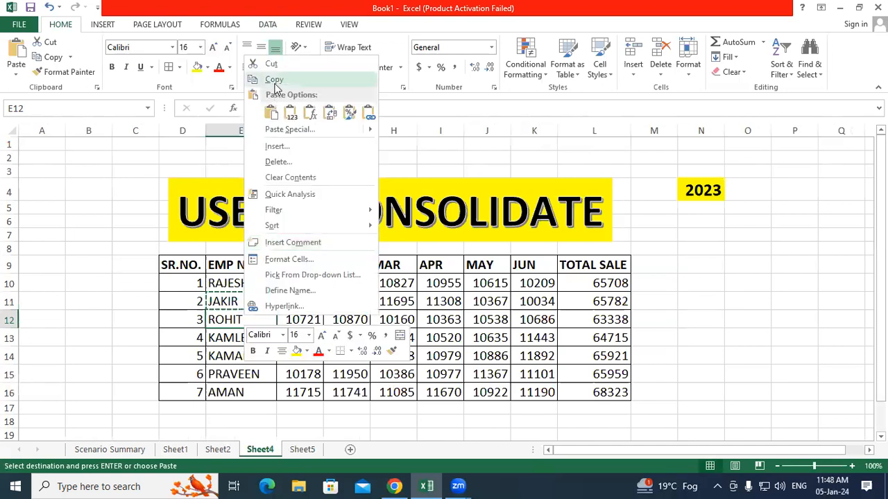
pyautogui.click(274, 80)
pyautogui.click(302, 449)
pyautogui.click(253, 249)
pyautogui.rightClick(254, 249)
pyautogui.click(283, 269)
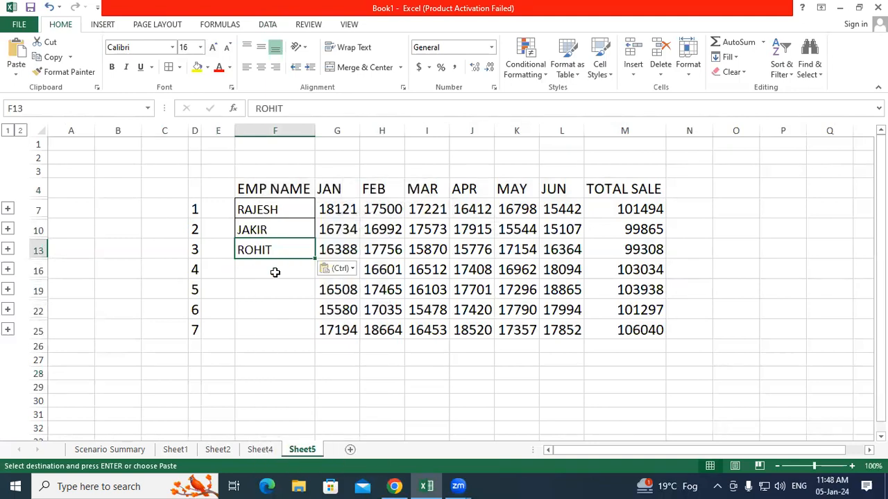
pyautogui.click(260, 449)
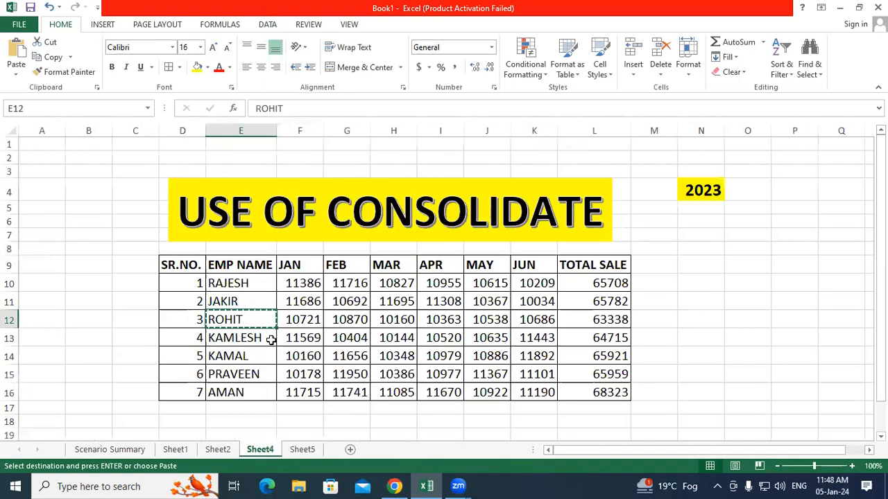
pyautogui.rightClick(264, 338)
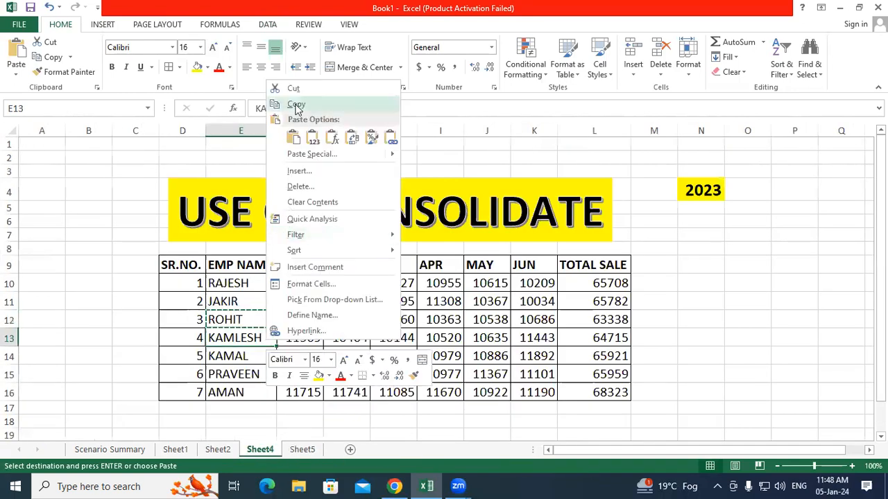
pyautogui.click(291, 104)
pyautogui.click(302, 450)
pyautogui.click(267, 269)
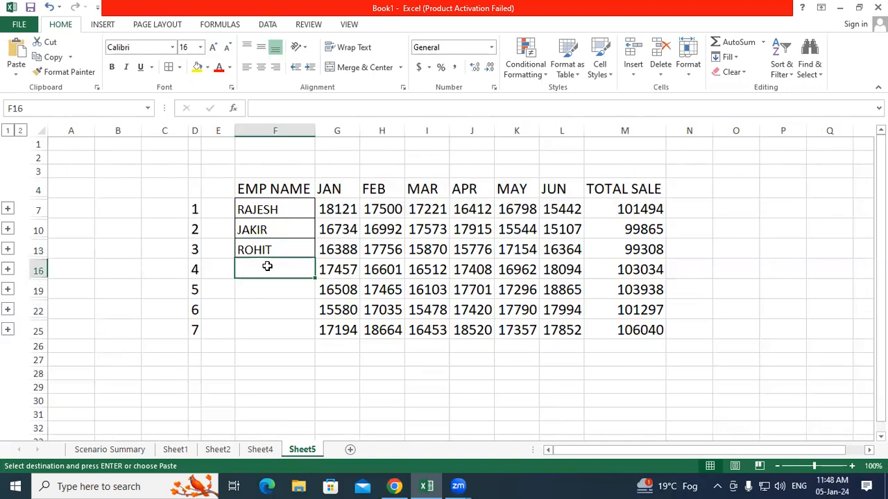
pyautogui.rightClick(269, 270)
pyautogui.click(295, 63)
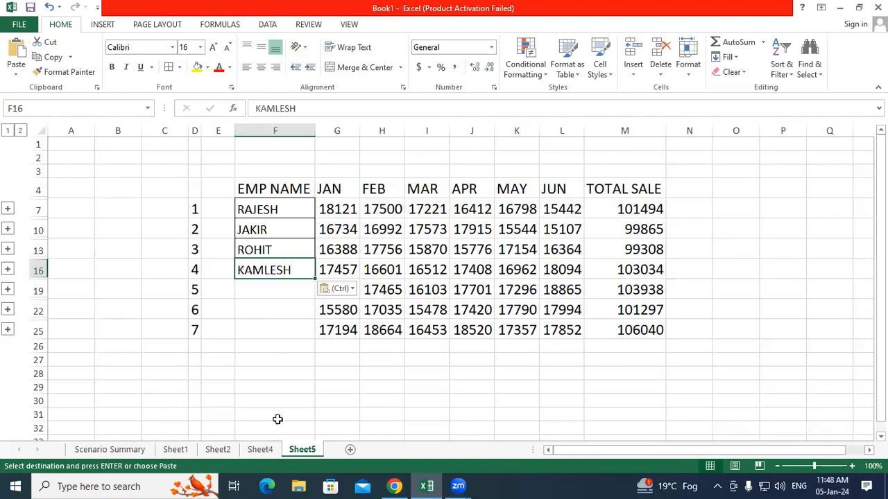
pyautogui.click(294, 398)
# Step: Copy KAMAL from Sheet2 into F19 and PRAVEEN from Sheet4 into F22 on Sheet5
pyautogui.click(233, 452)
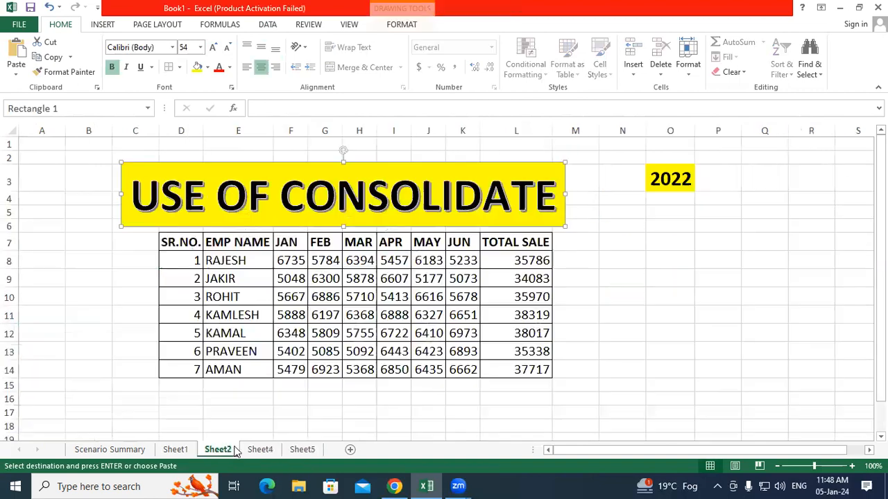
pyautogui.click(229, 336)
pyautogui.rightClick(229, 337)
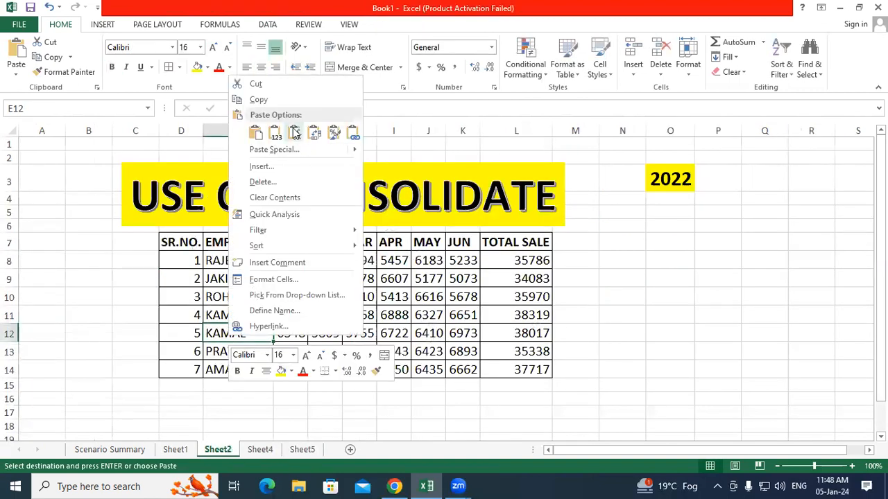
pyautogui.click(258, 99)
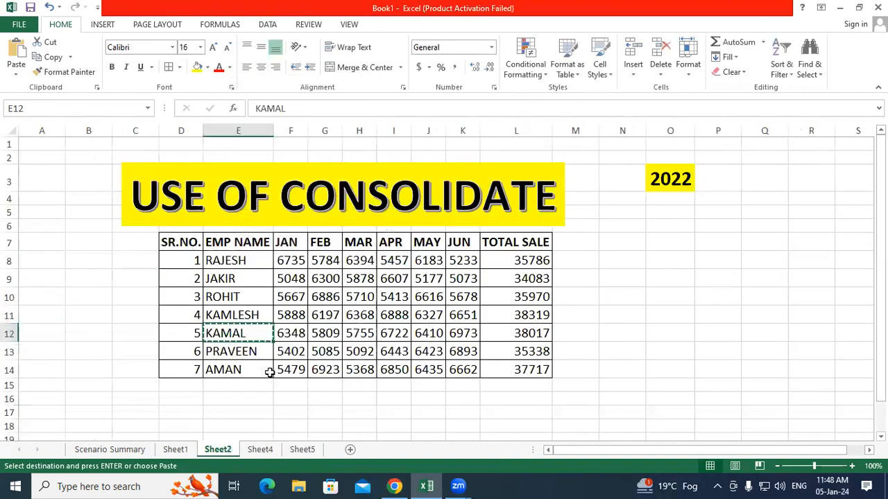
pyautogui.click(305, 449)
pyautogui.click(261, 289)
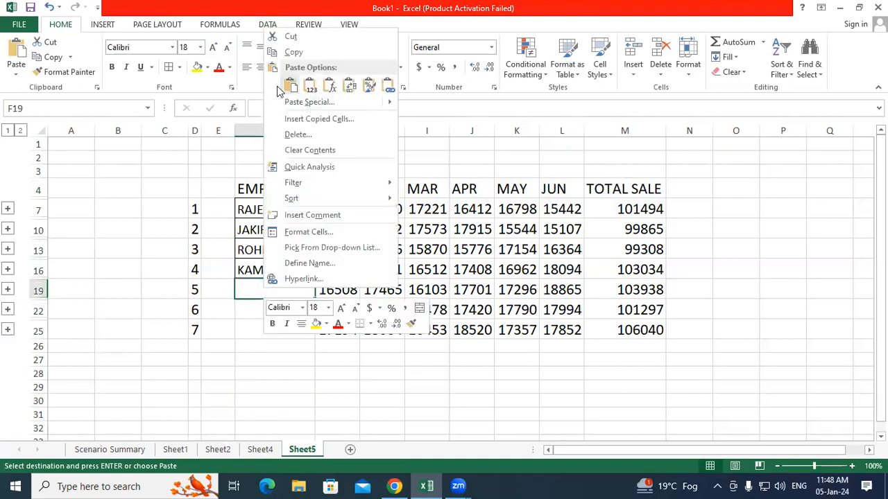
pyautogui.click(290, 87)
pyautogui.click(339, 394)
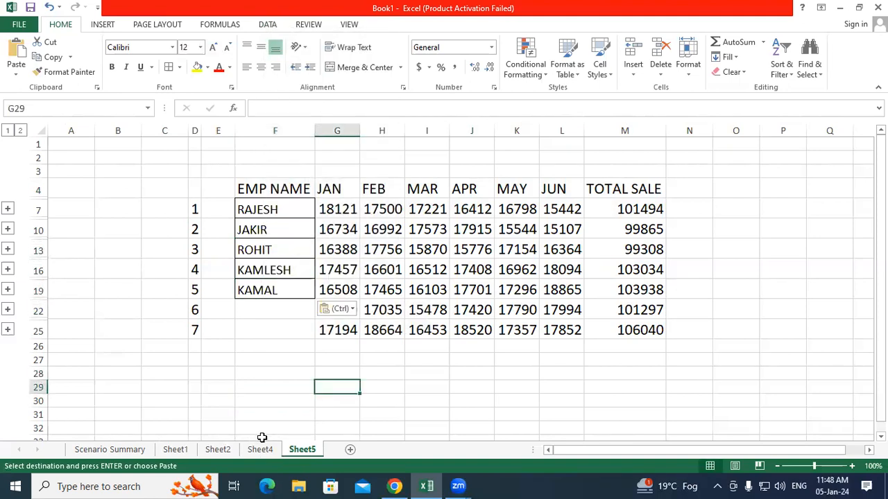
pyautogui.click(260, 449)
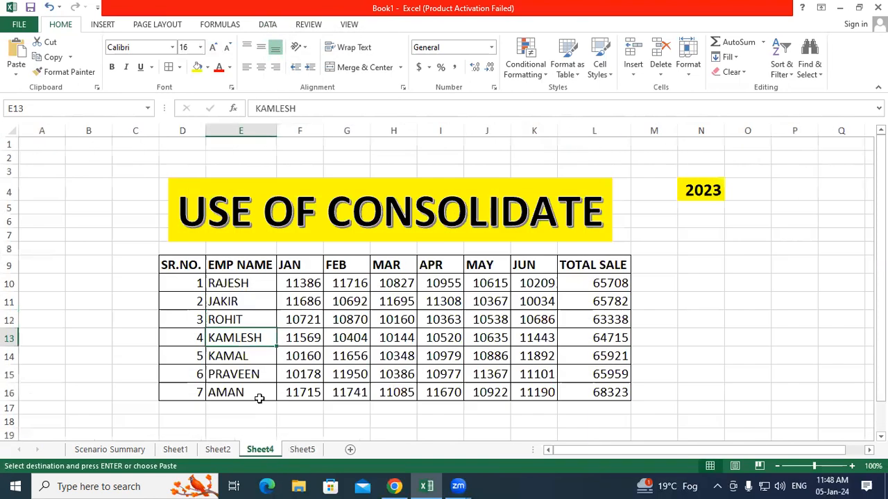
pyautogui.rightClick(239, 368)
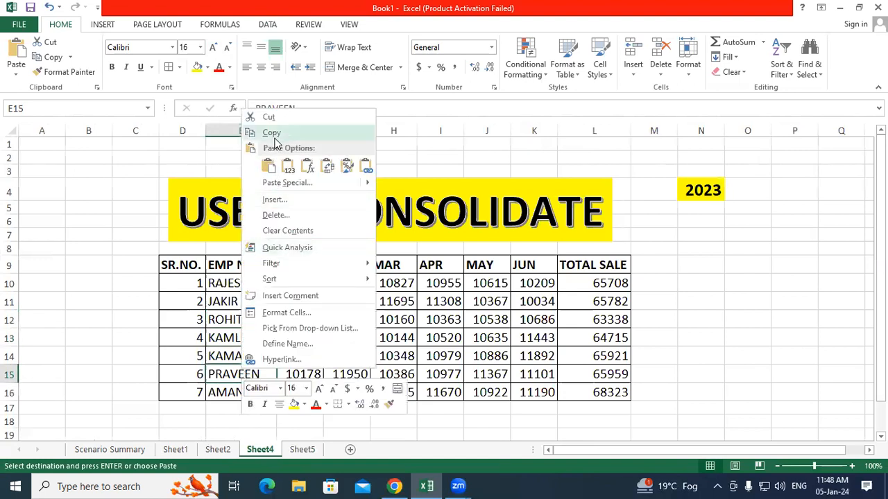
pyautogui.click(274, 135)
pyautogui.click(298, 451)
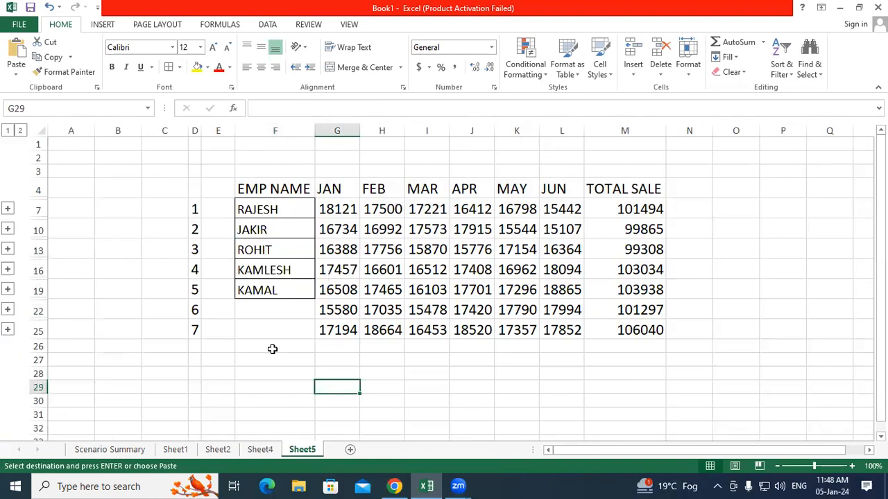
pyautogui.click(265, 312)
pyautogui.rightClick(266, 312)
pyautogui.click(297, 116)
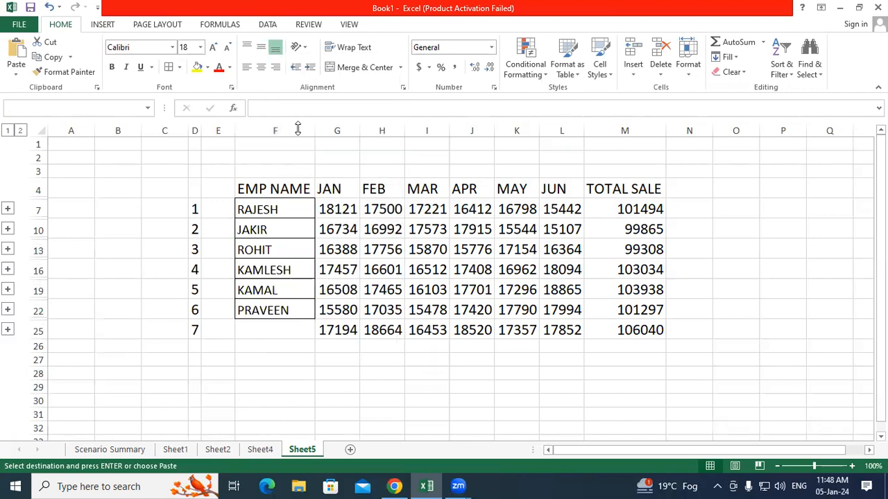
pyautogui.click(268, 399)
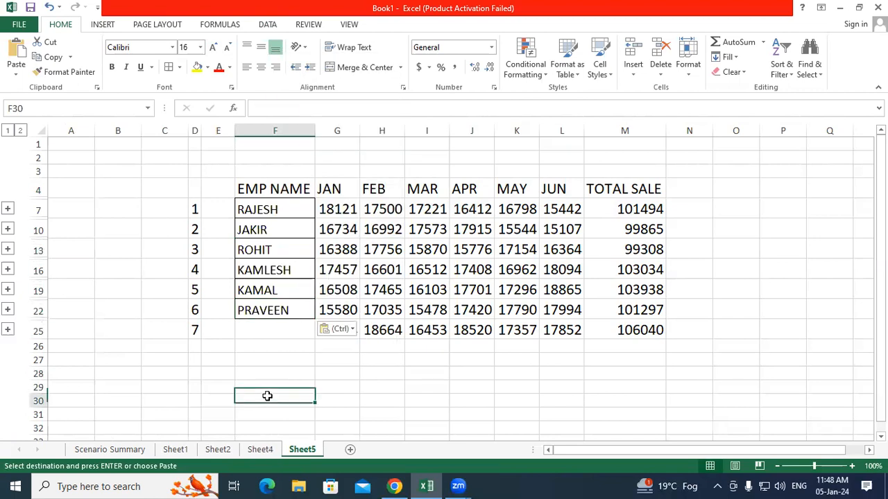
# Step: Paste AMAN from Sheet4 into Sheet5's F25, then inspect RAJESH's total-sale formula
pyautogui.click(262, 449)
pyautogui.rightClick(253, 394)
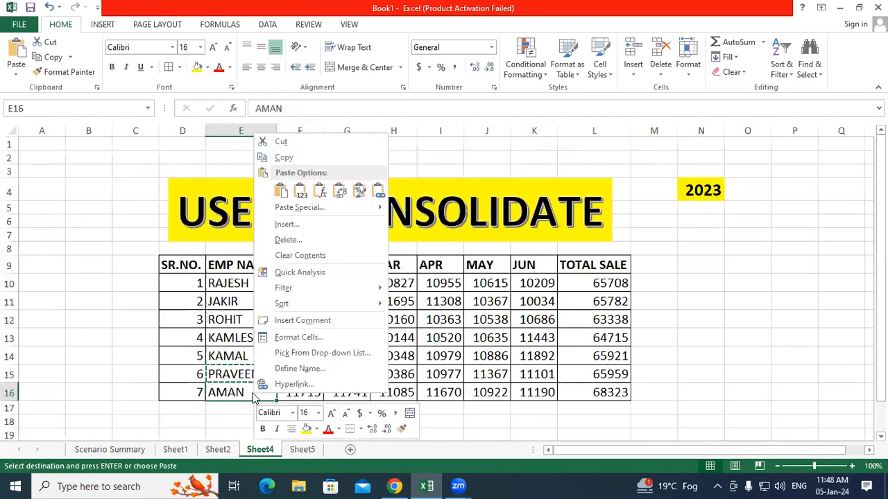
pyautogui.click(297, 159)
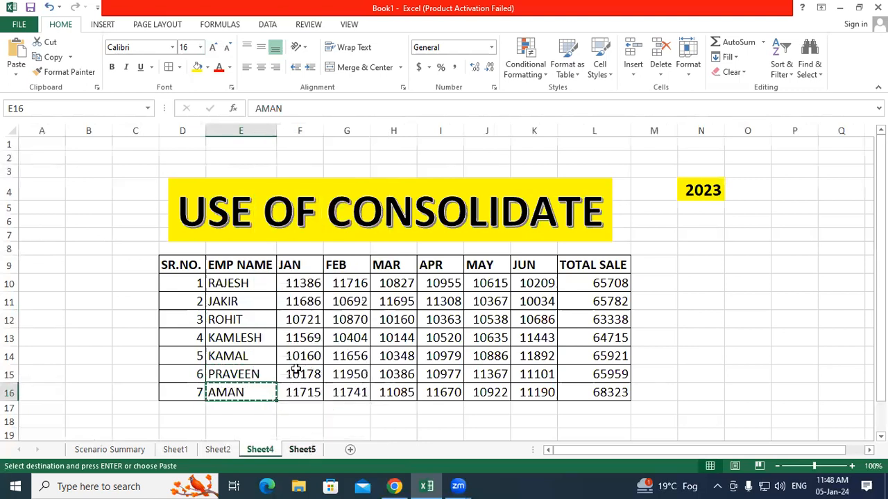
pyautogui.click(302, 450)
pyautogui.click(265, 330)
pyautogui.rightClick(266, 330)
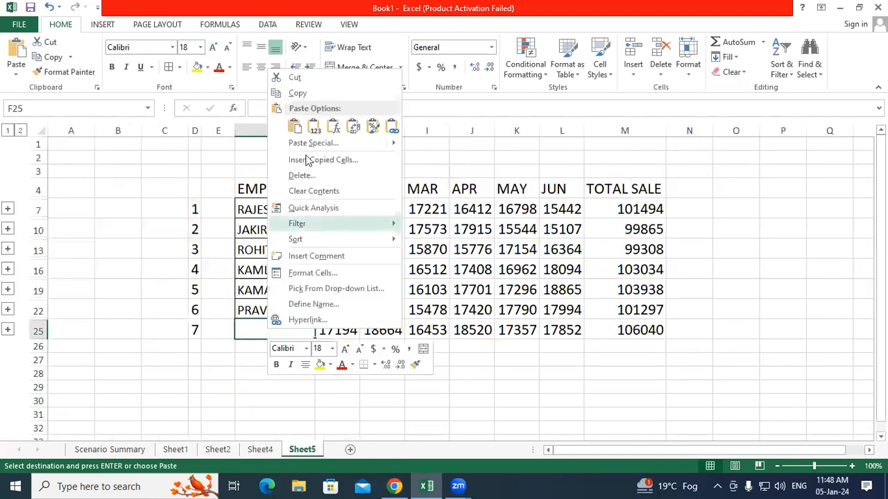
pyautogui.click(294, 126)
pyautogui.click(517, 414)
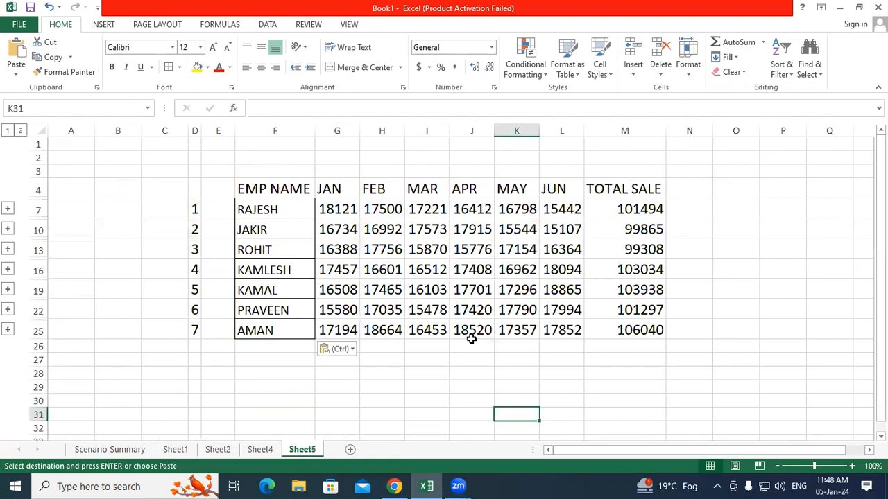
pyautogui.click(632, 210)
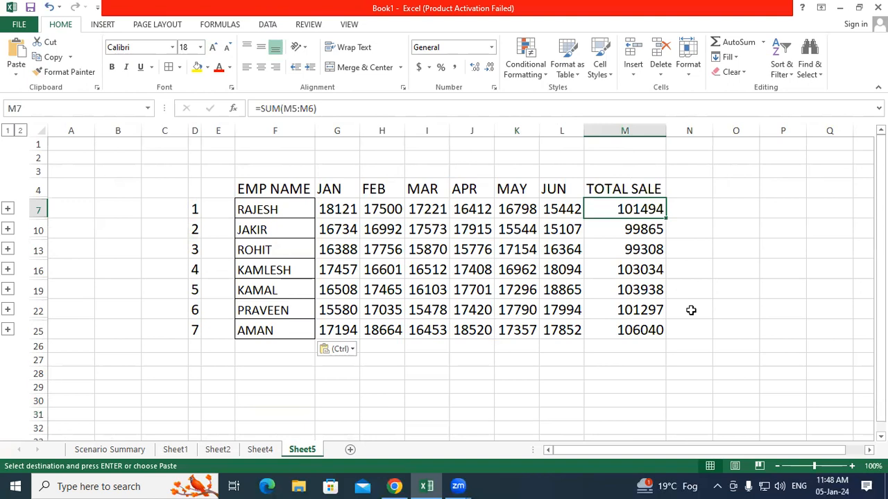
# Step: Enter =65708+35786 in Sheet4's N9, confirming RAJESH's combined total of 101494
pyautogui.click(722, 332)
pyautogui.click(301, 208)
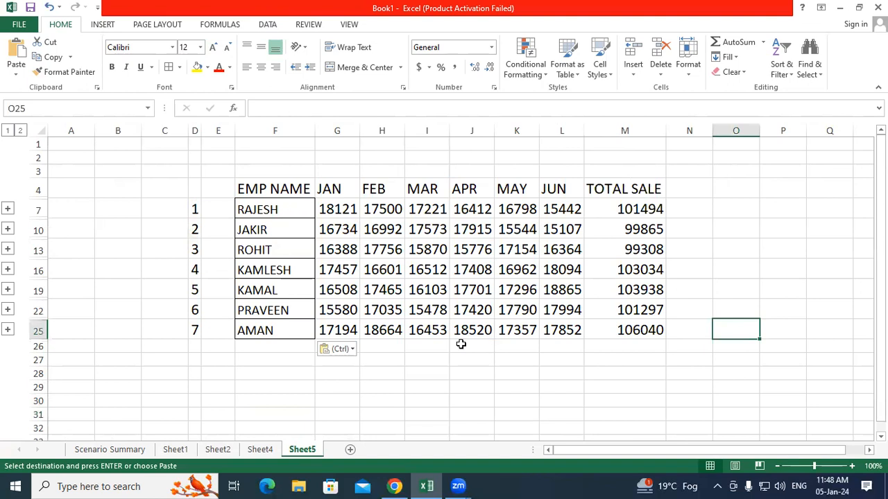
pyautogui.click(487, 374)
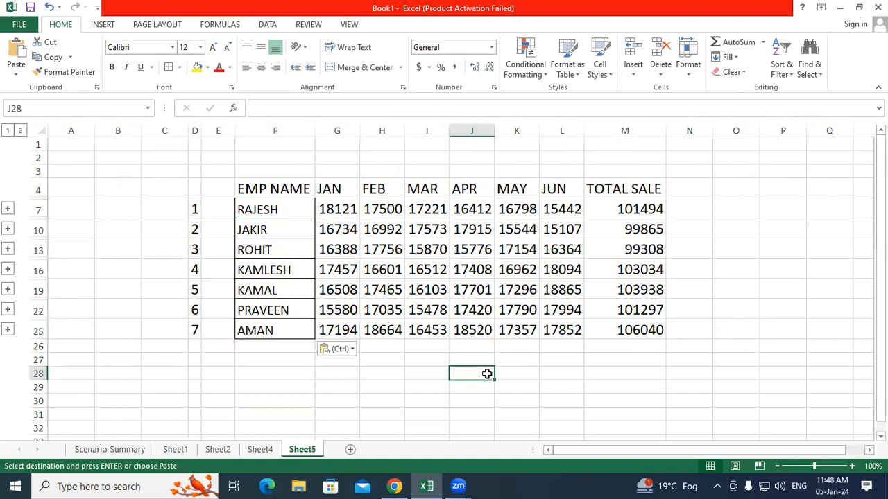
pyautogui.click(277, 450)
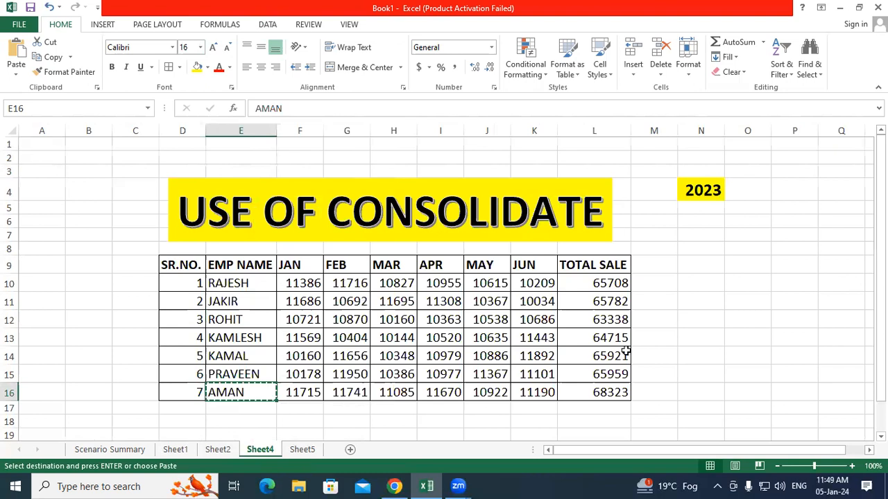
pyautogui.click(698, 264)
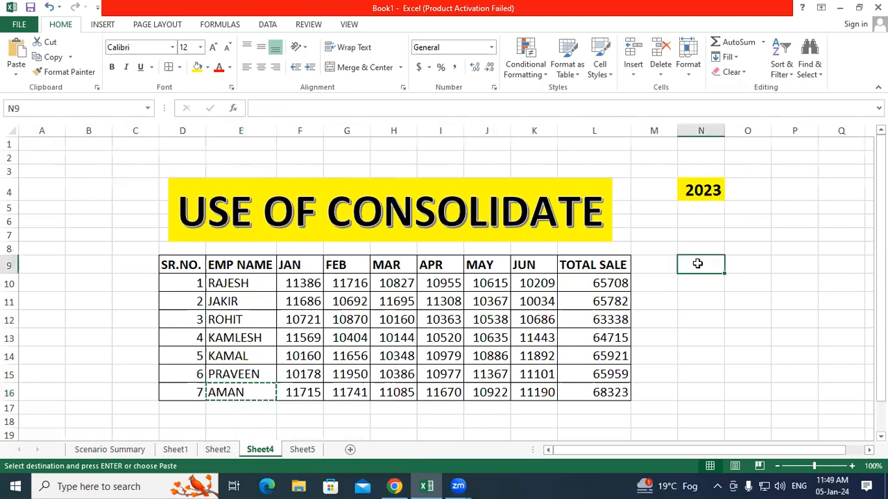
pyautogui.write('=')
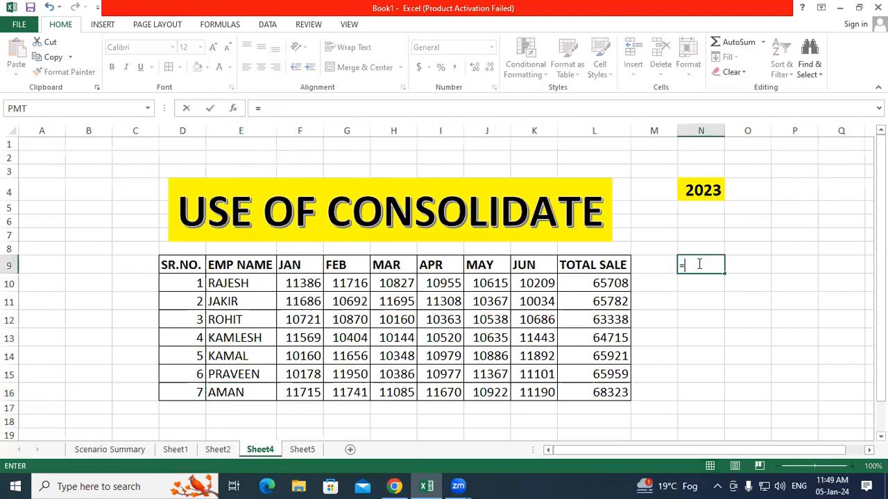
pyautogui.write('65708+')
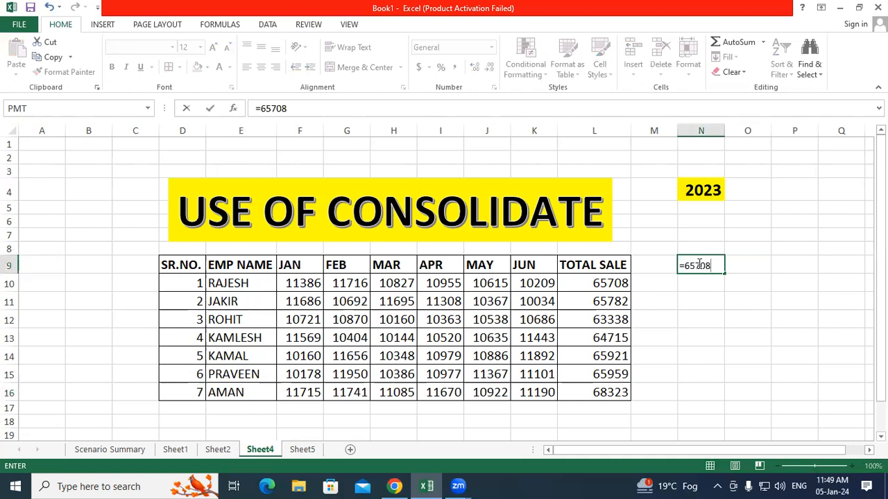
pyautogui.click(219, 449)
pyautogui.click(260, 449)
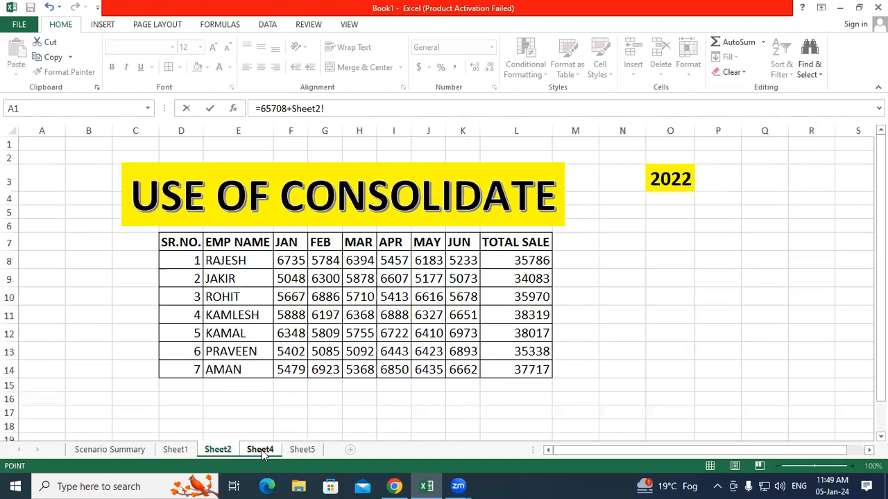
pyautogui.press('BackSpace')
pyautogui.press('BackSpace')
pyautogui.press('BackSpace')
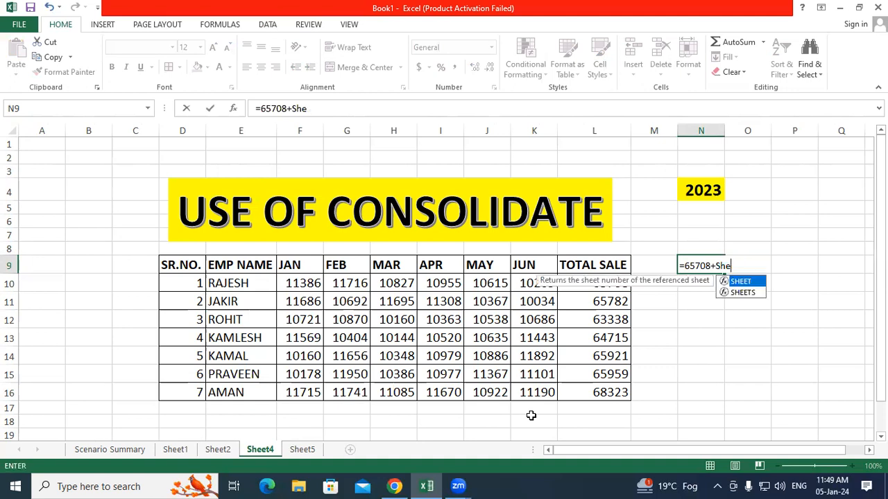
pyautogui.press('BackSpace')
pyautogui.press('BackSpace')
pyautogui.press('BackSpace')
pyautogui.write('3578')
pyautogui.press('Return')
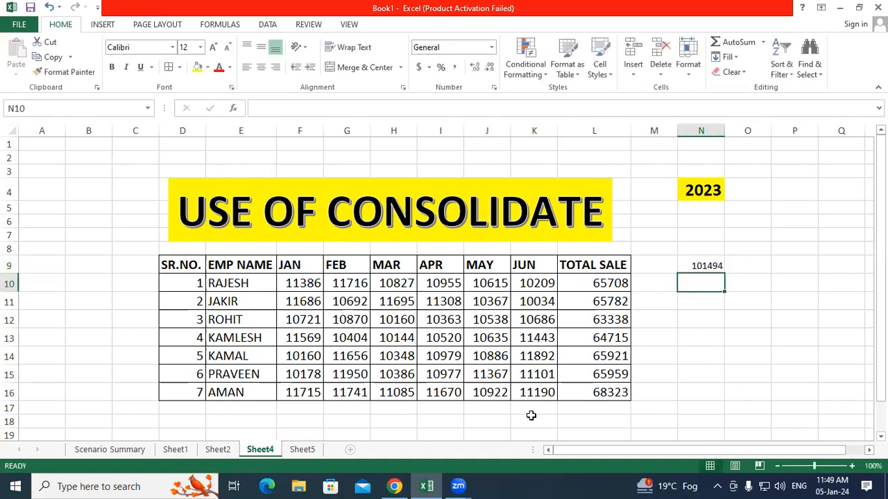
pyautogui.click(718, 405)
pyautogui.click(301, 449)
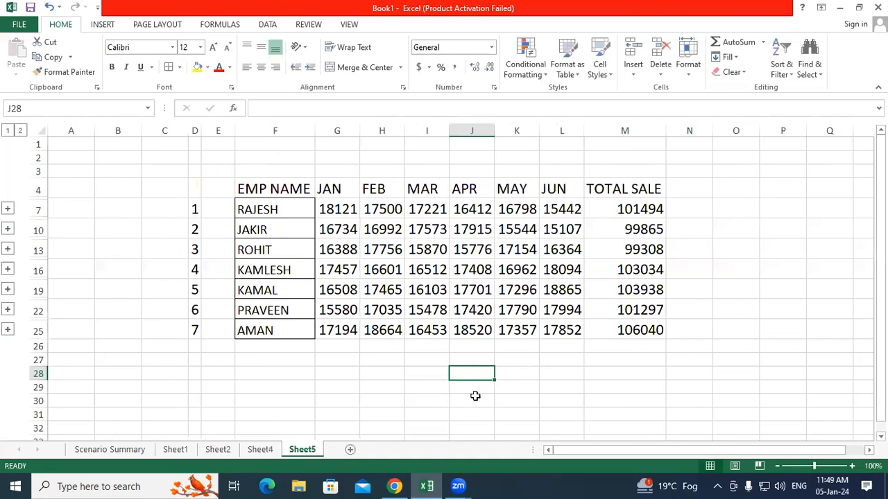
# Step: Enter =11386+6735 in Sheet4's O12, confirming RAJESH's combined January sales of 18121
pyautogui.click(597, 398)
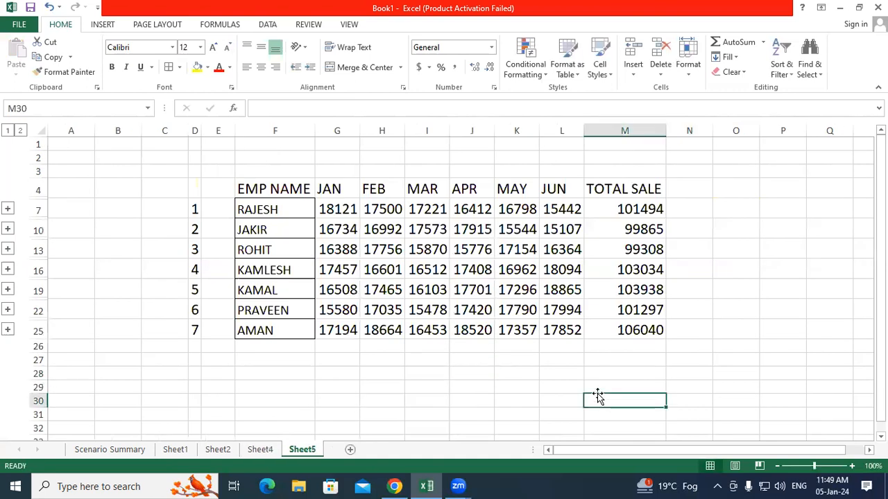
pyautogui.click(343, 214)
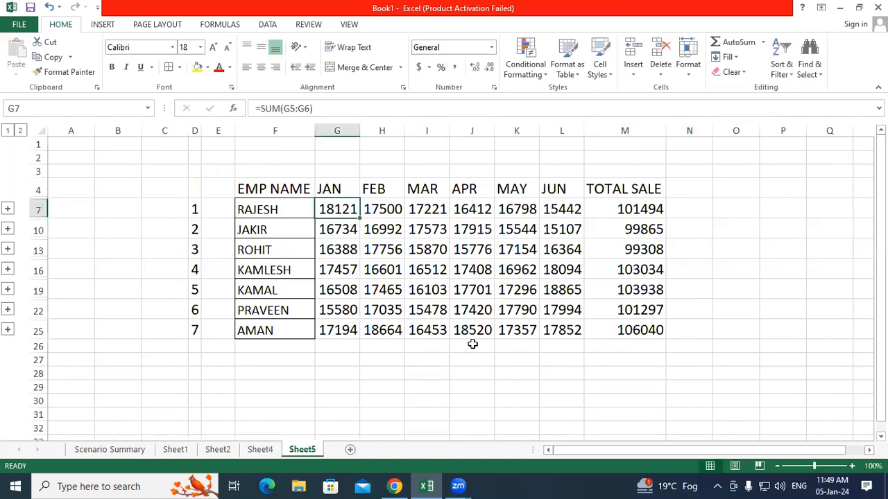
pyautogui.click(545, 362)
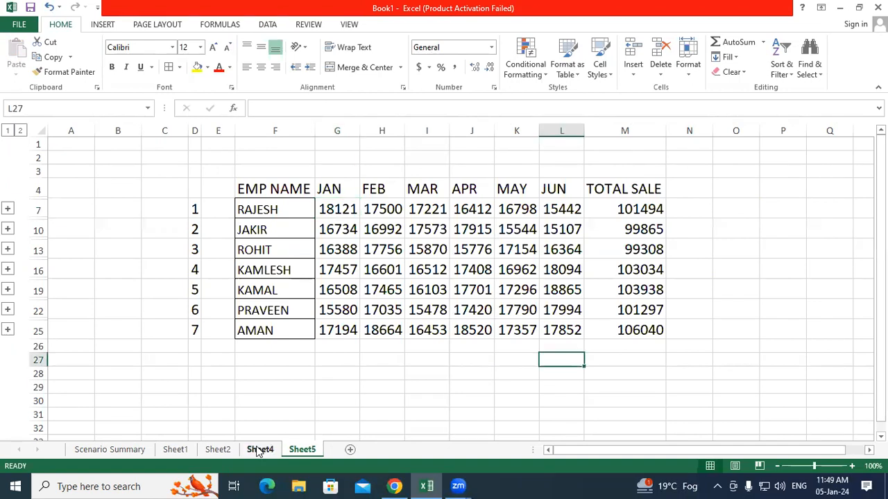
pyautogui.click(260, 449)
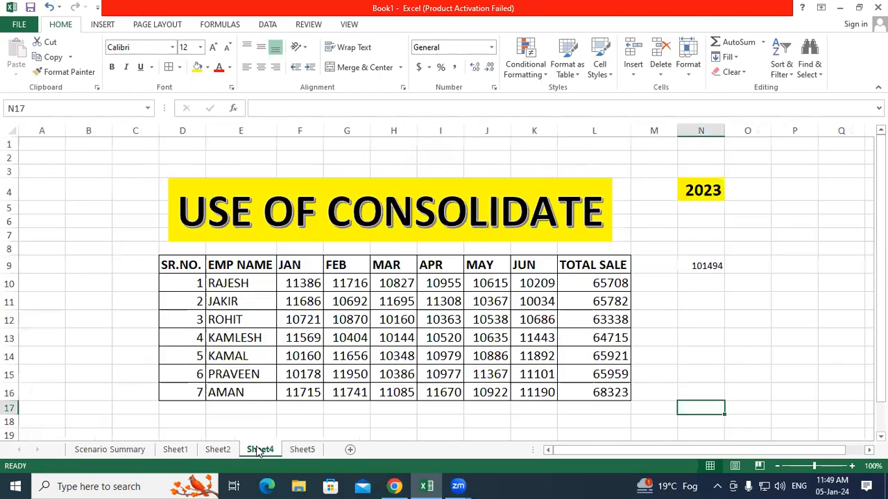
pyautogui.click(296, 284)
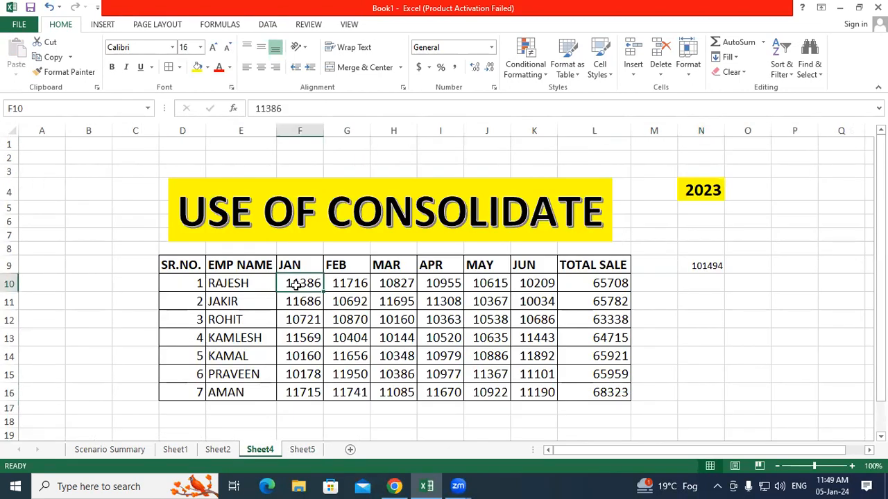
pyautogui.click(740, 317)
pyautogui.write('=')
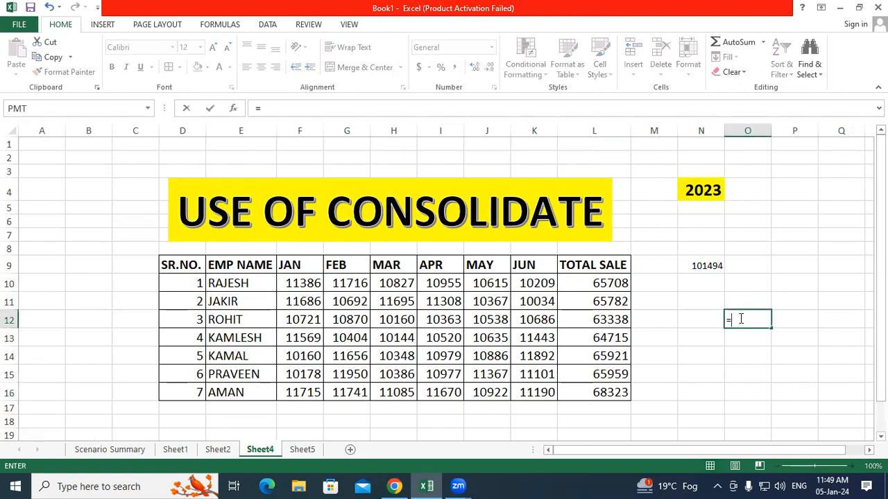
pyautogui.write('11386')
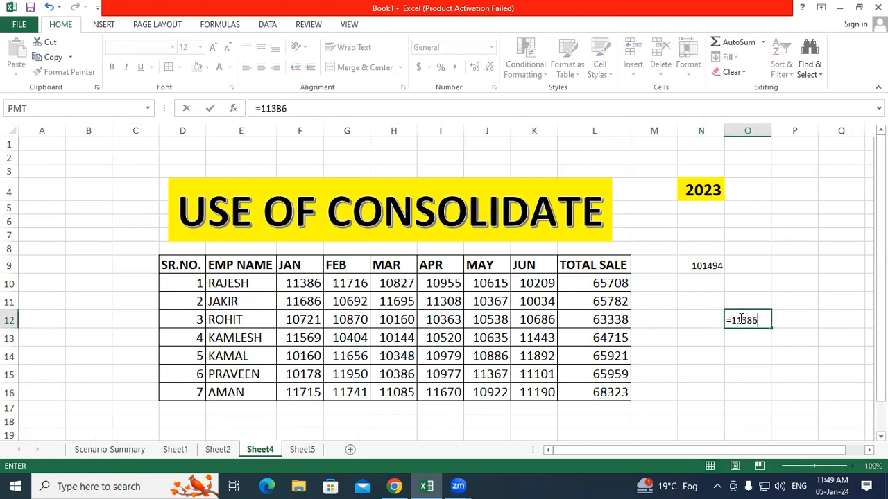
pyautogui.write('+')
pyautogui.click(215, 450)
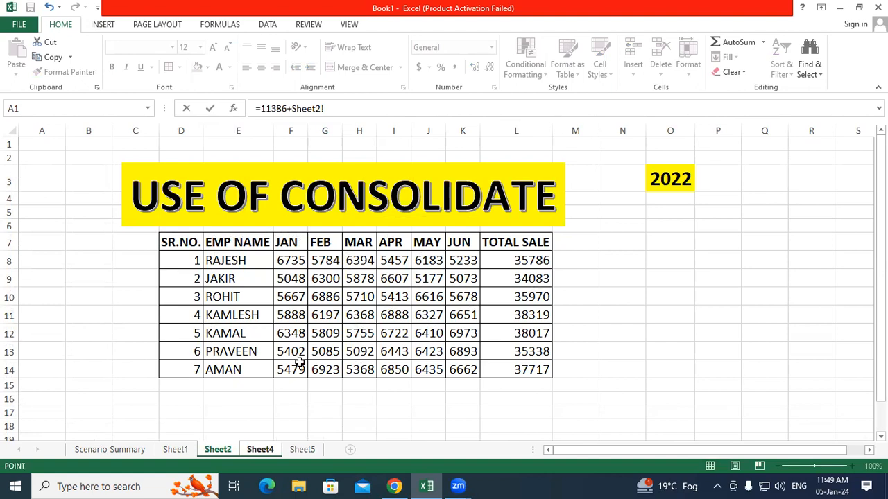
pyautogui.click(269, 451)
pyautogui.press('BackSpace')
pyautogui.press('BackSpace')
pyautogui.press('BackSpace')
pyautogui.press('BackSpace')
pyautogui.press('BackSpace')
pyautogui.press('BackSpace')
pyautogui.press('BackSpace')
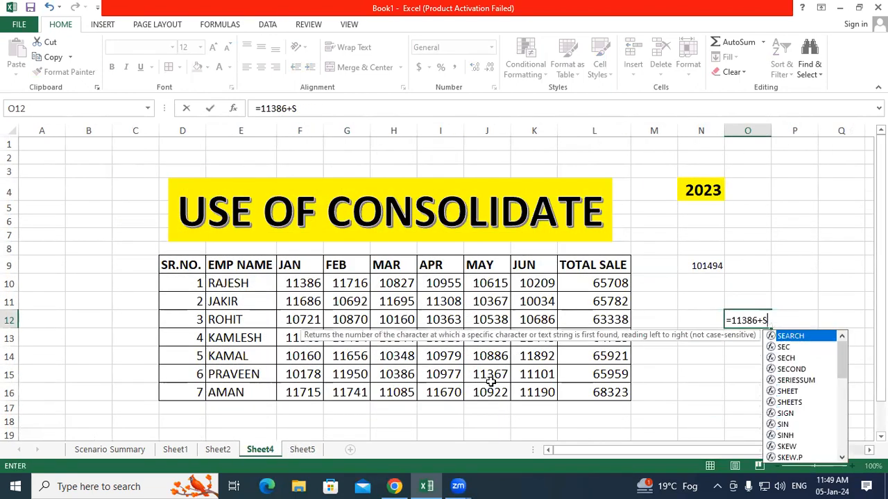
pyautogui.write('6735')
pyautogui.press('Return')
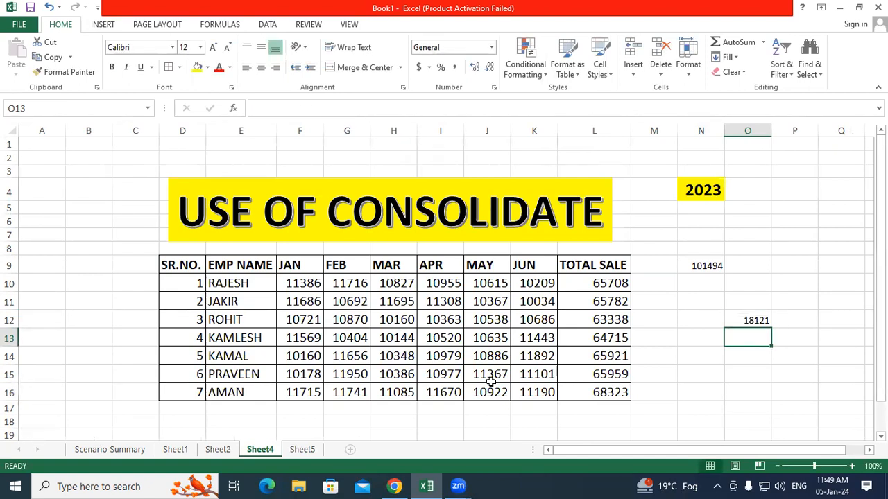
pyautogui.click(314, 450)
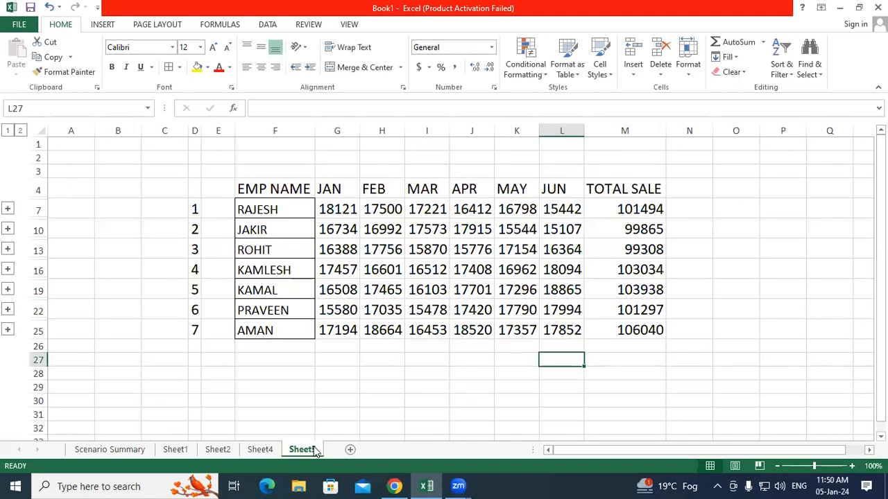
# Step: Select F4:J7 on Sheet5, headers plus RAJESH's row through APR, to read the sum
pyautogui.click(406, 409)
pyautogui.click(277, 209)
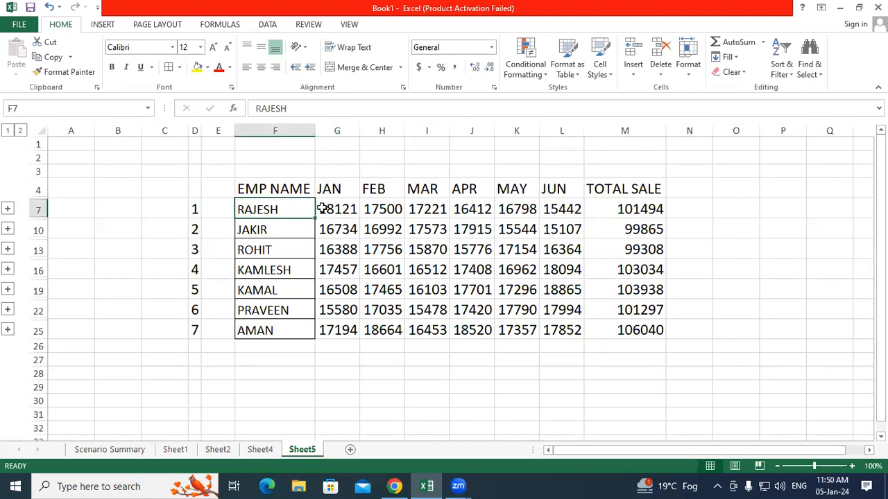
pyautogui.moveTo(314, 210); pyautogui.dragTo(479, 189)
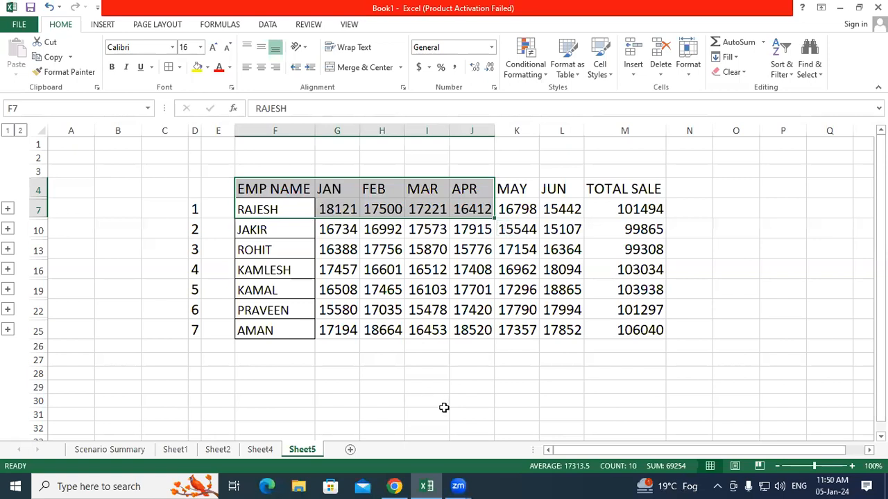
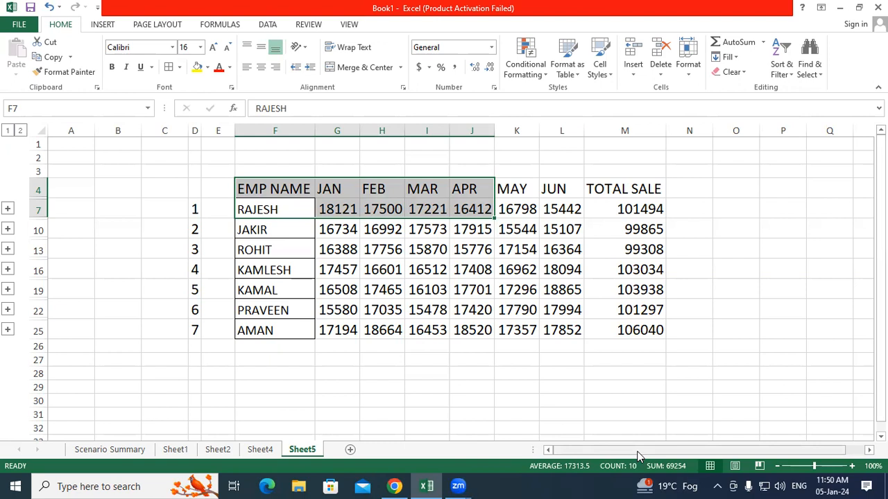
# Step: Clear the Sheet5 selection, then select the employee names in Sheet2's 2022 table
pyautogui.click(512, 374)
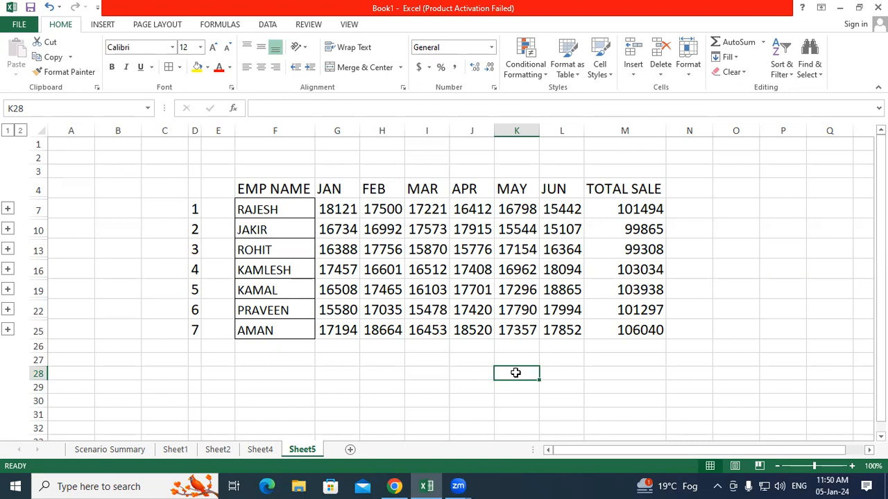
pyautogui.click(484, 378)
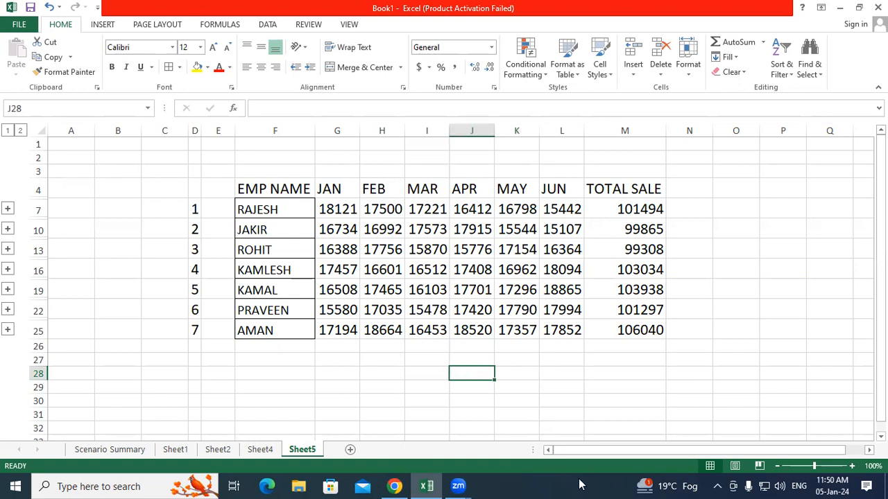
pyautogui.click(561, 349)
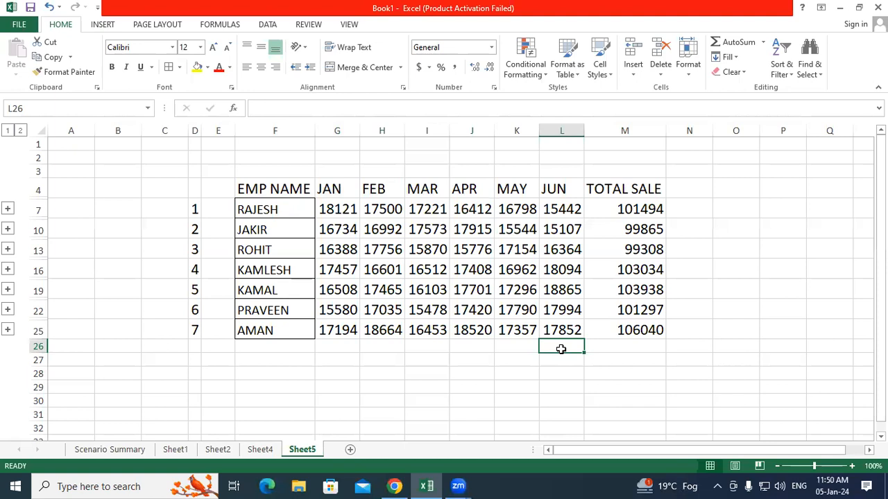
pyautogui.click(215, 450)
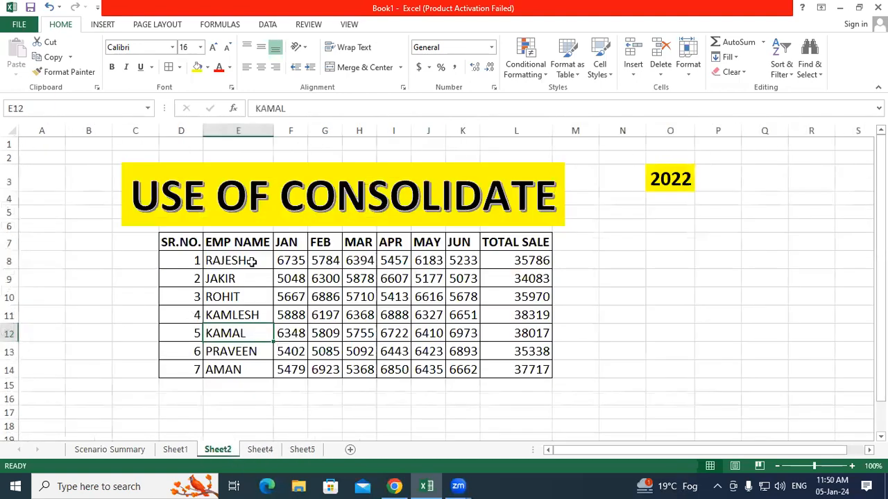
pyautogui.moveTo(249, 260); pyautogui.dragTo(249, 366)
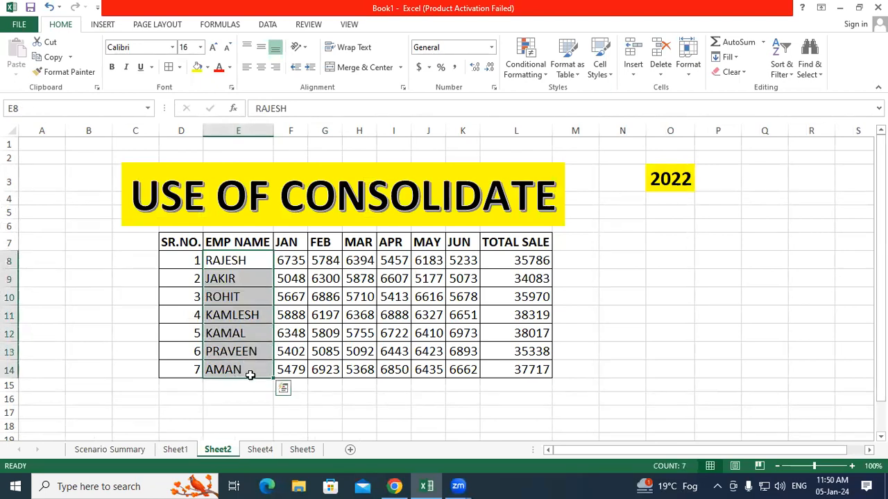
# Step: On Sheet4, check RAJESH's May and KAMLESH's March 2023 sales figures
pyautogui.click(260, 449)
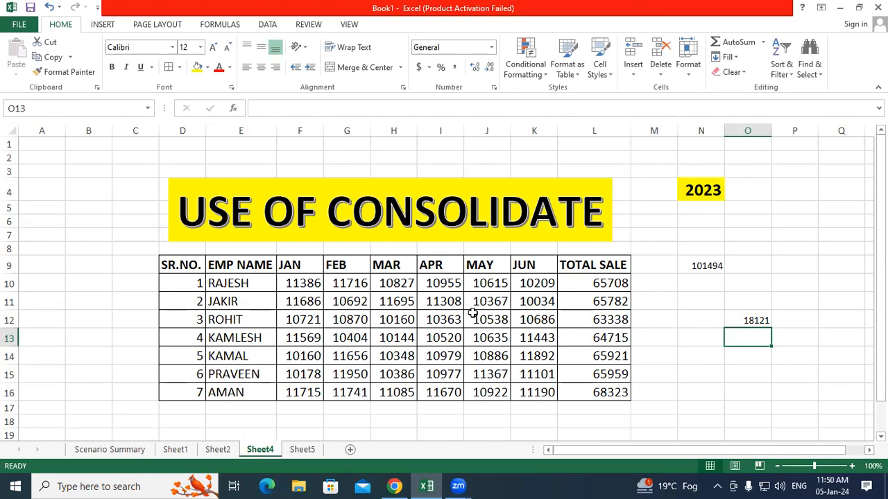
pyautogui.click(486, 282)
pyautogui.click(412, 336)
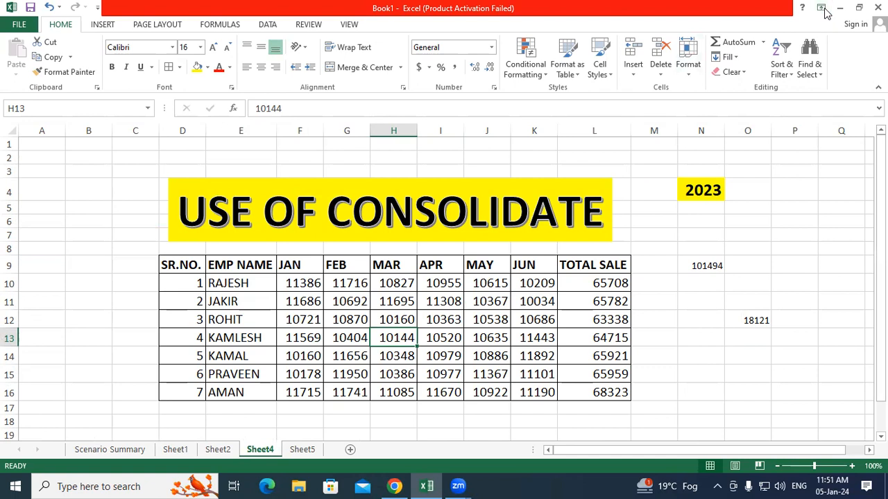
pyautogui.click(708, 258)
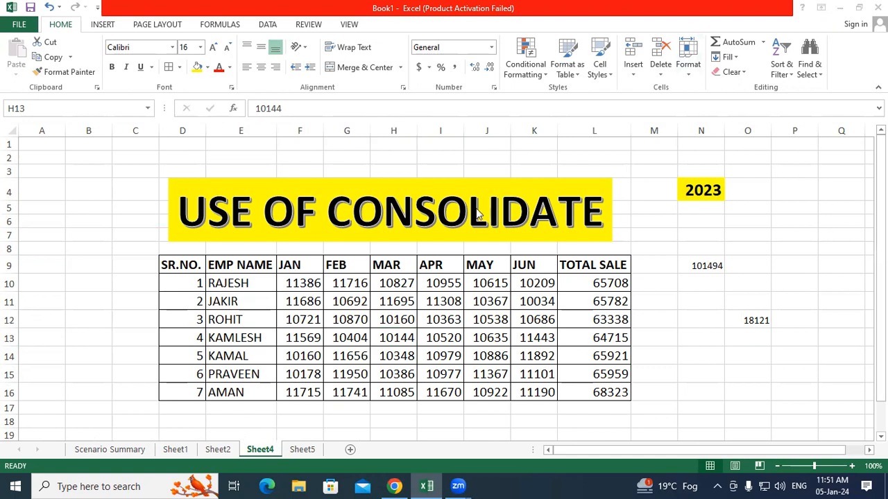